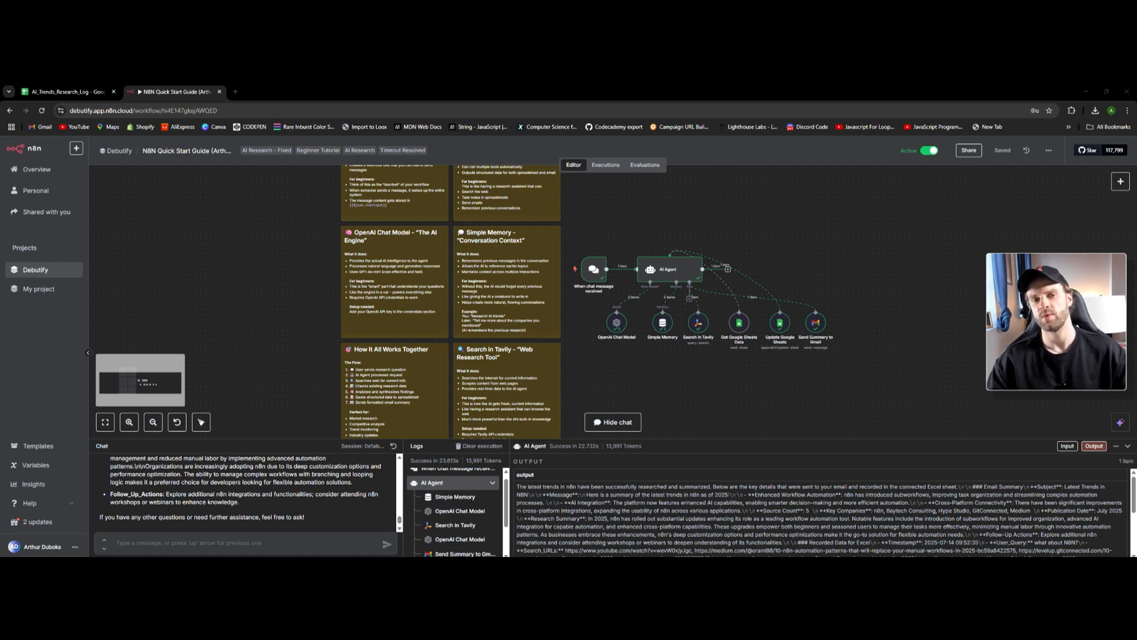
- Open and dismiss the workflow options menu, then scroll around the canvas
{"action": "left_click", "coordinate": [1048, 150]}
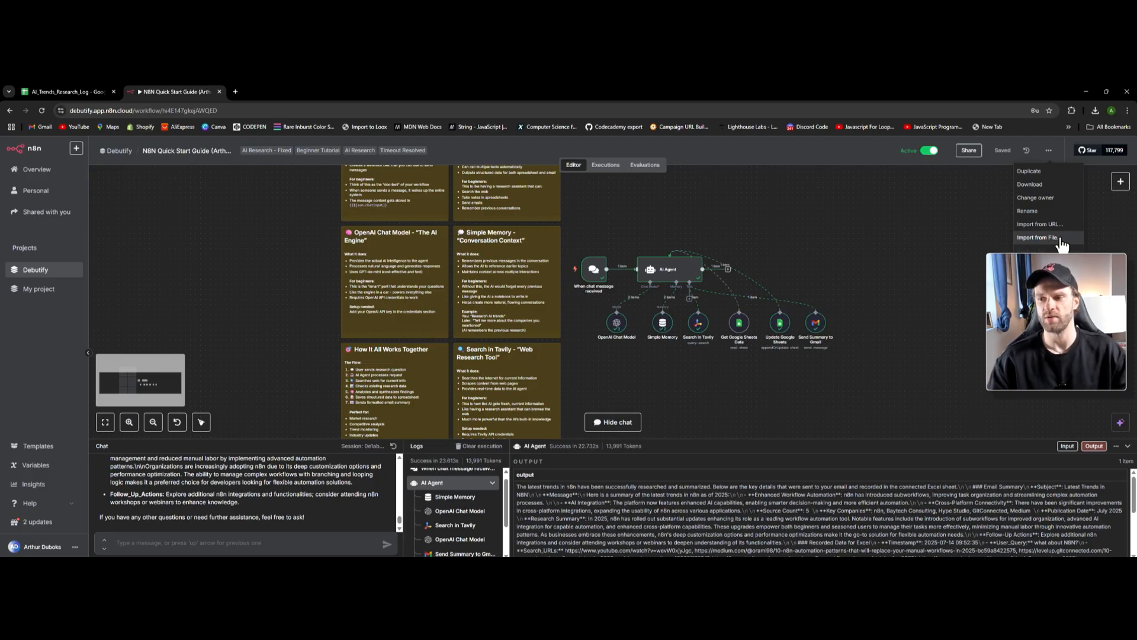
{"action": "left_click", "coordinate": [849, 264]}
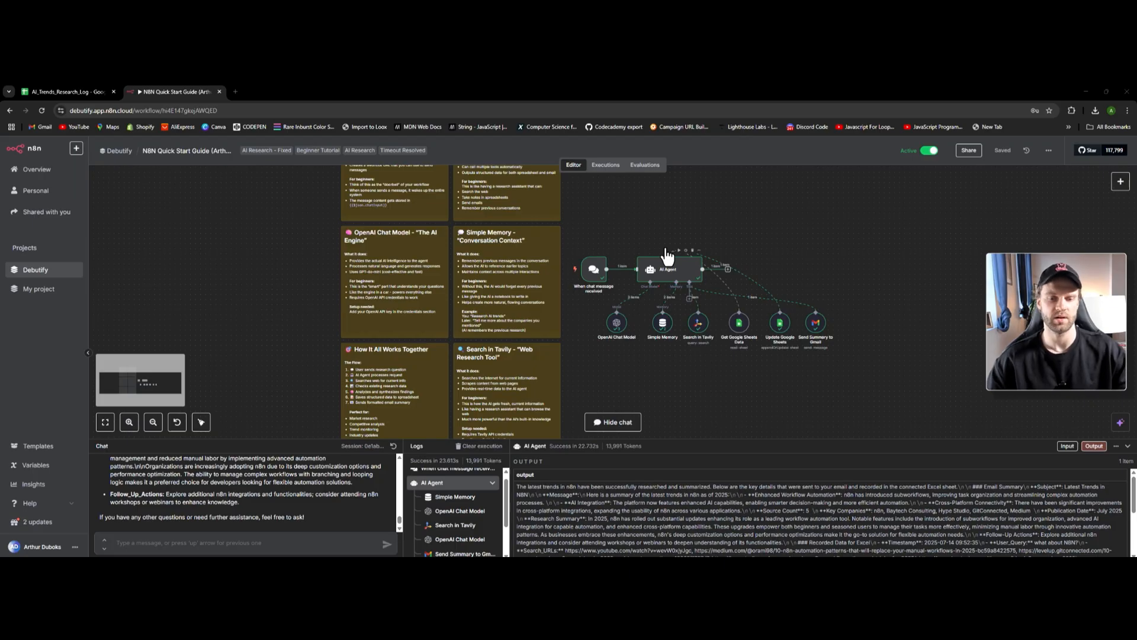
{"action": "scroll", "coordinate": [333, 318], "scroll_direction": "up", "scroll_amount": 3}
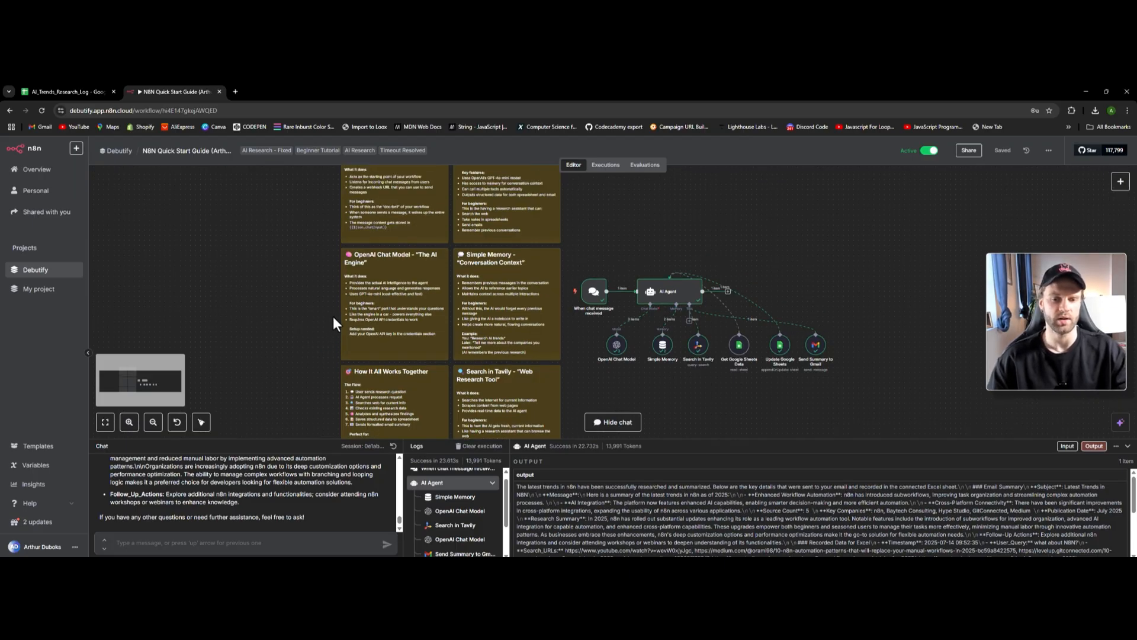
{"action": "scroll", "coordinate": [343, 322], "scroll_direction": "up", "scroll_amount": 2}
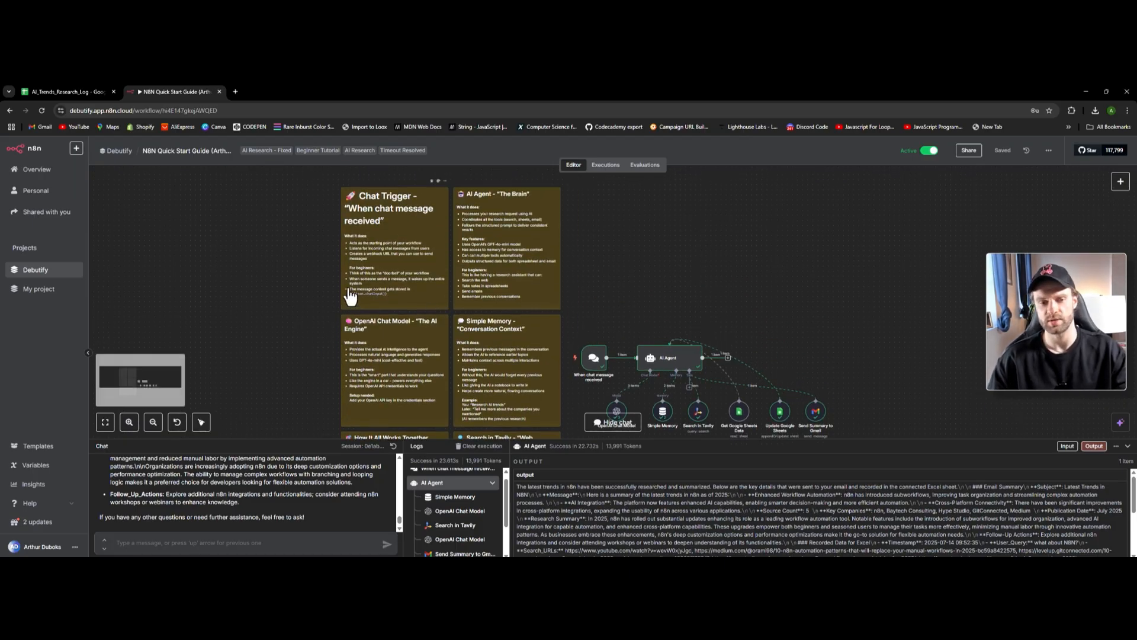
{"action": "scroll", "coordinate": [351, 295], "scroll_direction": "up", "scroll_amount": 2}
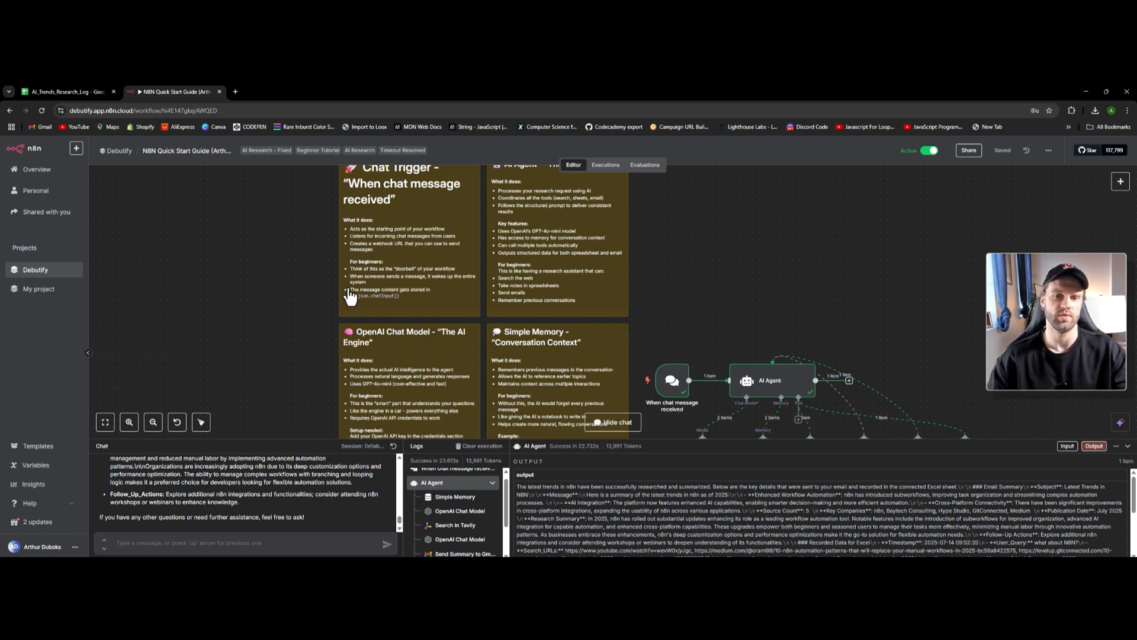
{"action": "scroll", "coordinate": [402, 320], "scroll_direction": "down", "scroll_amount": 3}
{"action": "scroll", "coordinate": [401, 320], "scroll_direction": "down", "scroll_amount": 2}
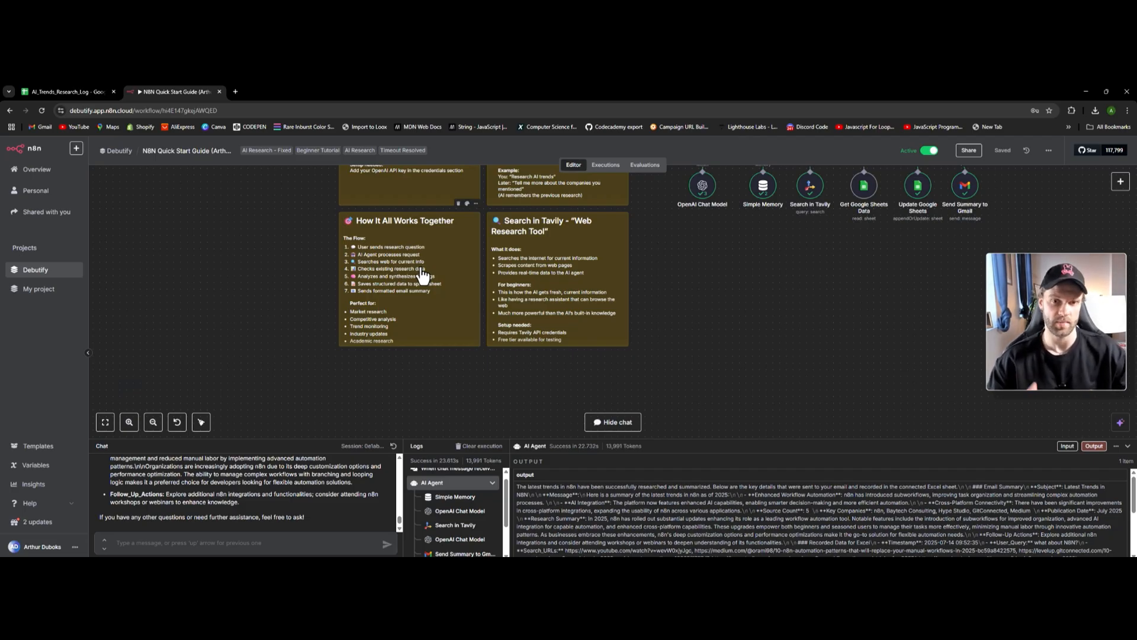
{"action": "scroll", "coordinate": [422, 275], "scroll_direction": "up", "scroll_amount": 6}
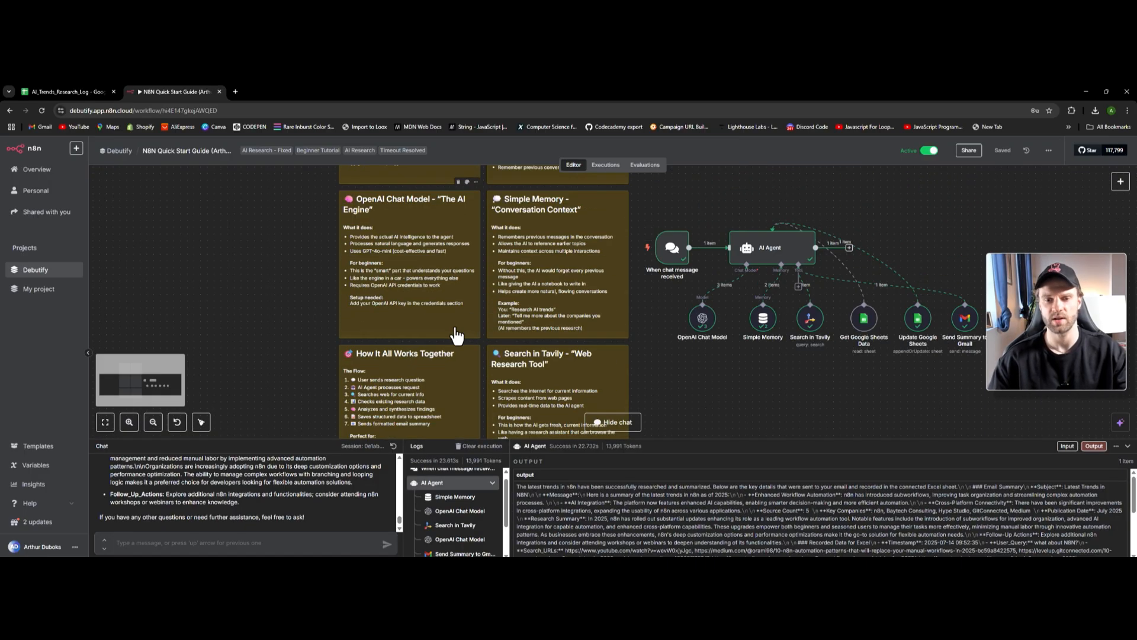
{"action": "scroll", "coordinate": [523, 339], "scroll_direction": "down", "scroll_amount": 3}
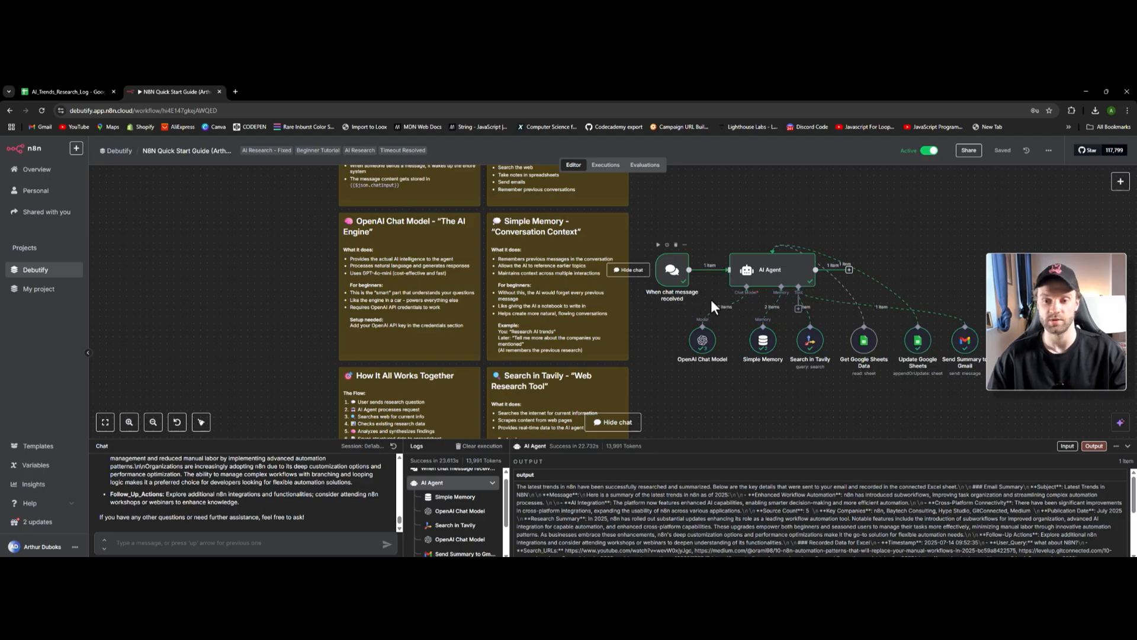
- Open the chat trigger's settings, return to the canvas, and select the chat message box
{"action": "scroll", "coordinate": [711, 300], "scroll_direction": "up", "scroll_amount": 3}
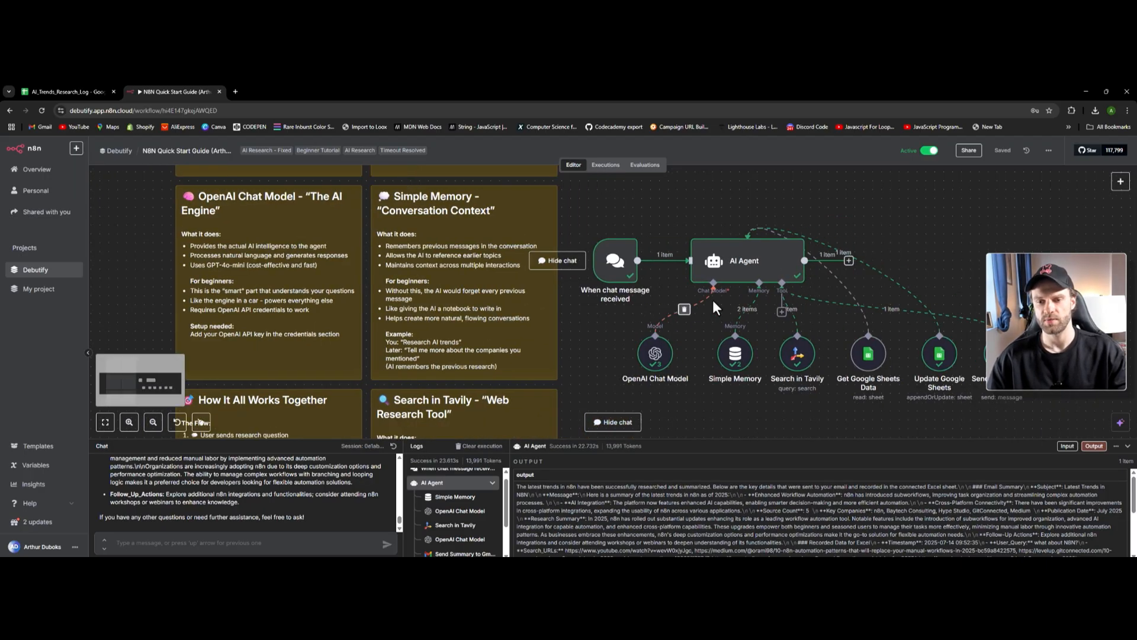
{"action": "scroll", "coordinate": [712, 300], "scroll_direction": "right", "scroll_amount": 5}
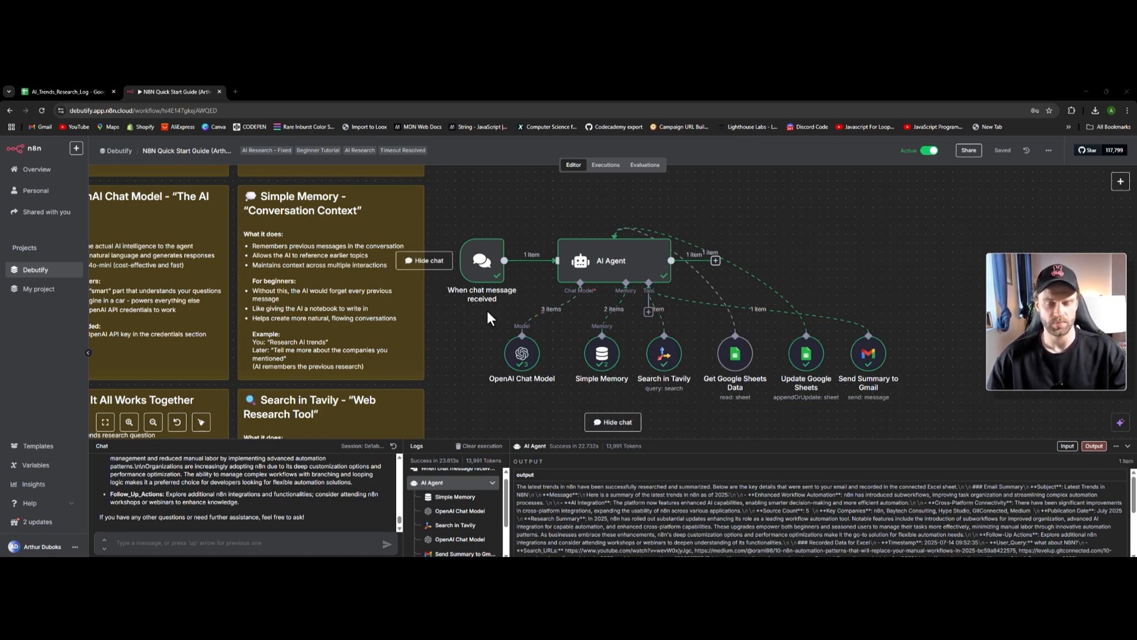
{"action": "scroll", "coordinate": [489, 305], "scroll_direction": "down", "scroll_amount": 1}
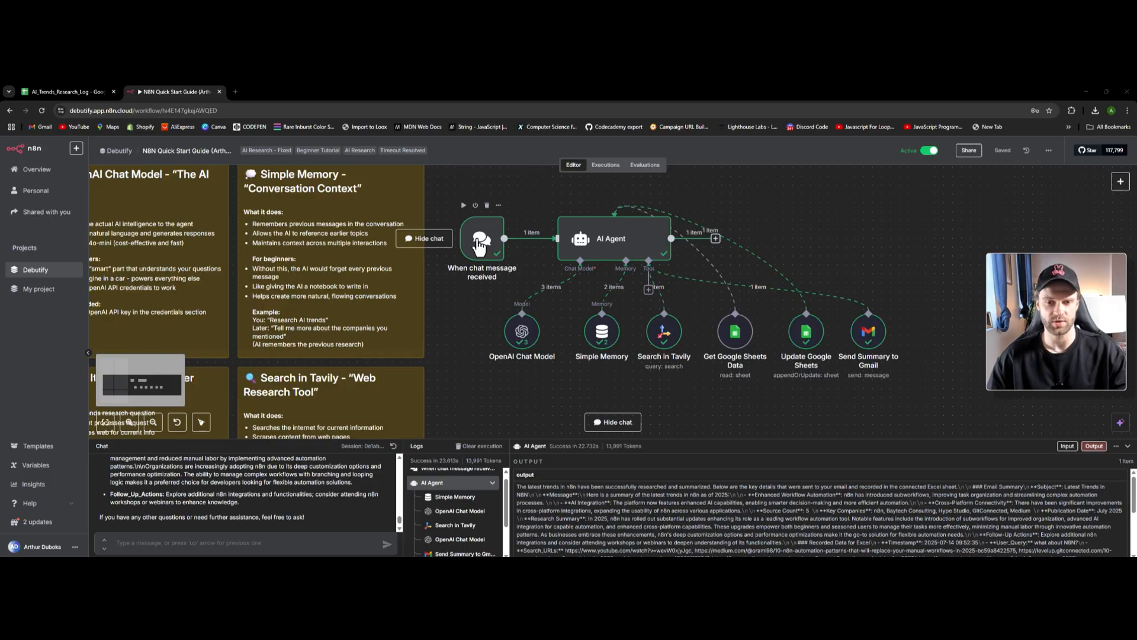
{"action": "double_click", "coordinate": [479, 246]}
{"action": "left_click", "coordinate": [34, 142]}
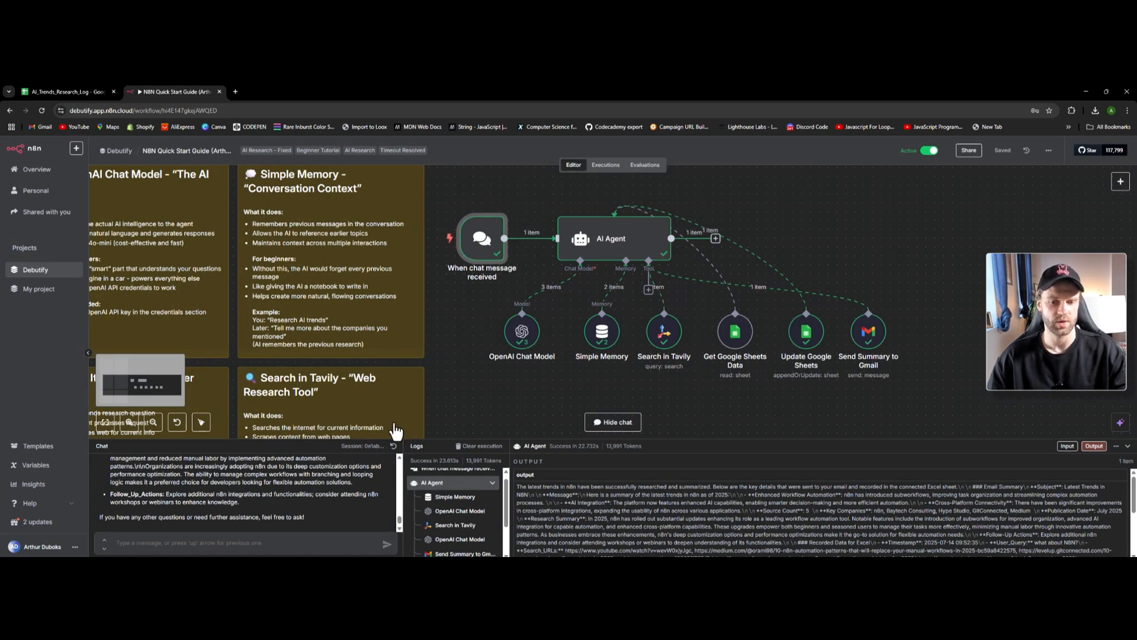
{"action": "left_click", "coordinate": [191, 544]}
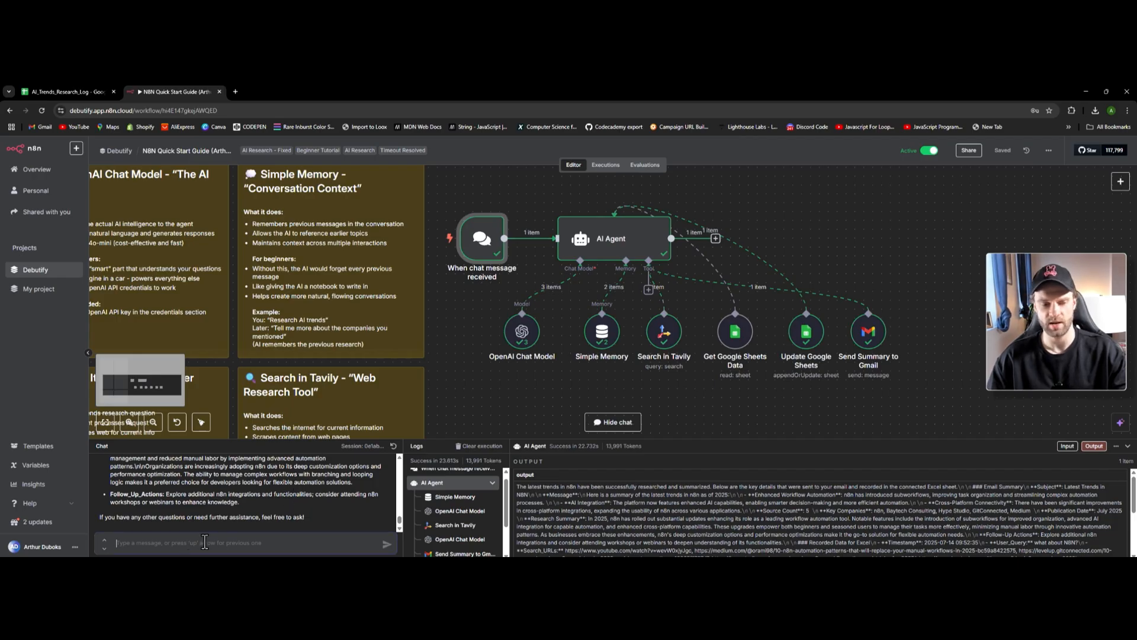
{"action": "scroll", "coordinate": [264, 513], "scroll_direction": "up", "scroll_amount": 5}
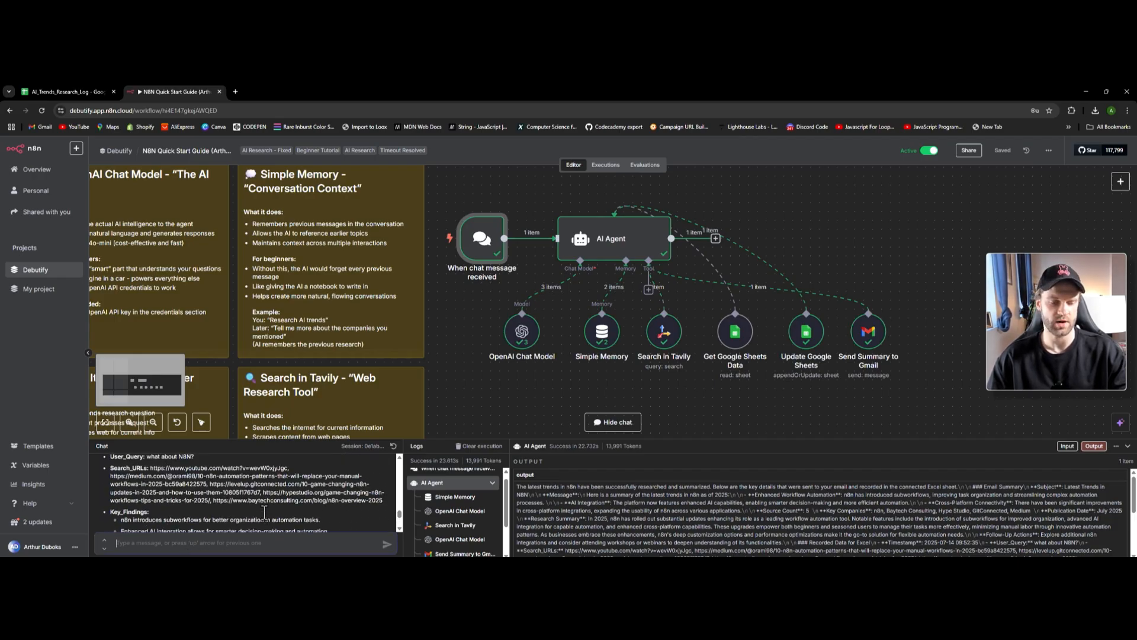
{"action": "scroll", "coordinate": [264, 513], "scroll_direction": "up", "scroll_amount": 3}
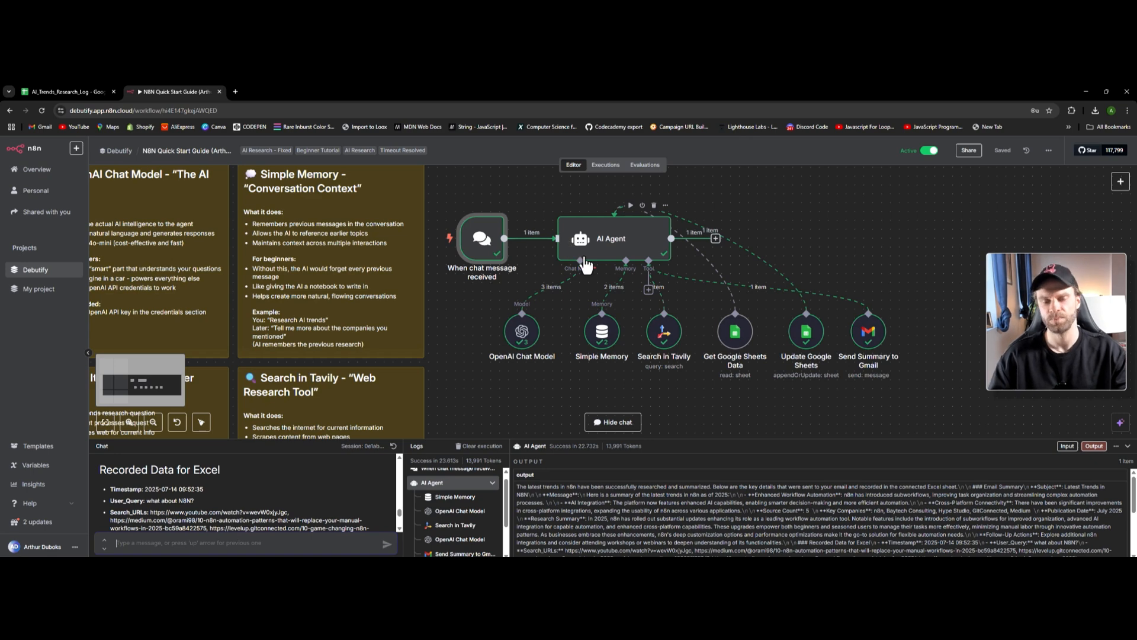
{"action": "scroll", "coordinate": [491, 261], "scroll_direction": "down", "scroll_amount": 2}
{"action": "scroll", "coordinate": [492, 262], "scroll_direction": "down", "scroll_amount": 2}
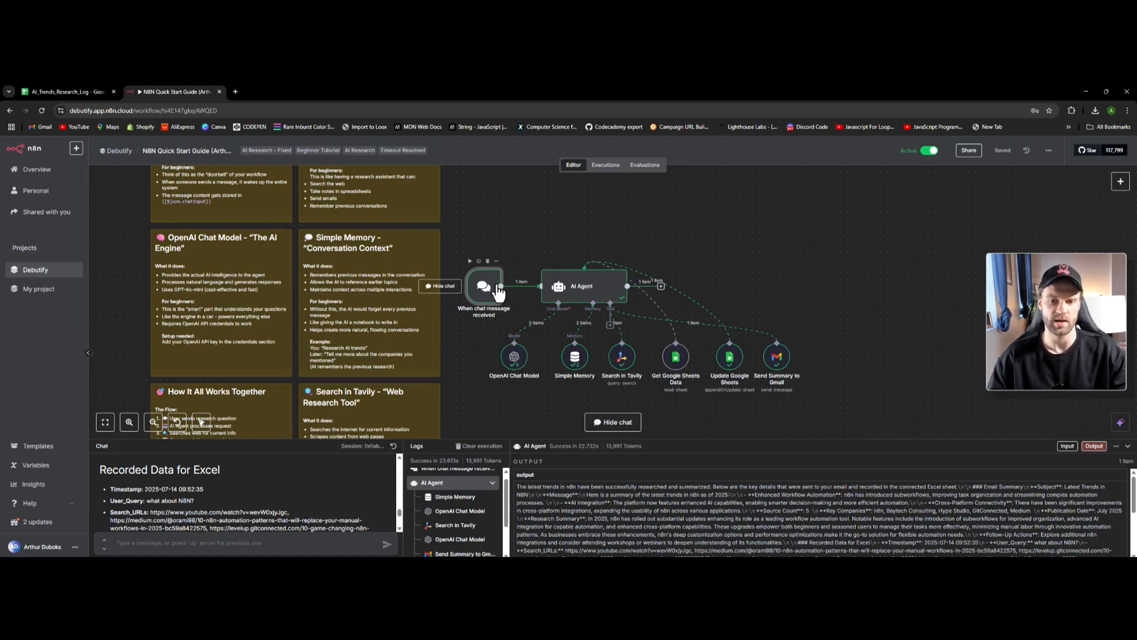
- From the canvas menu, search nodes for 'man', clear the search, and list other trigger types
{"action": "right_click", "coordinate": [510, 220]}
{"action": "right_click", "coordinate": [510, 204]}
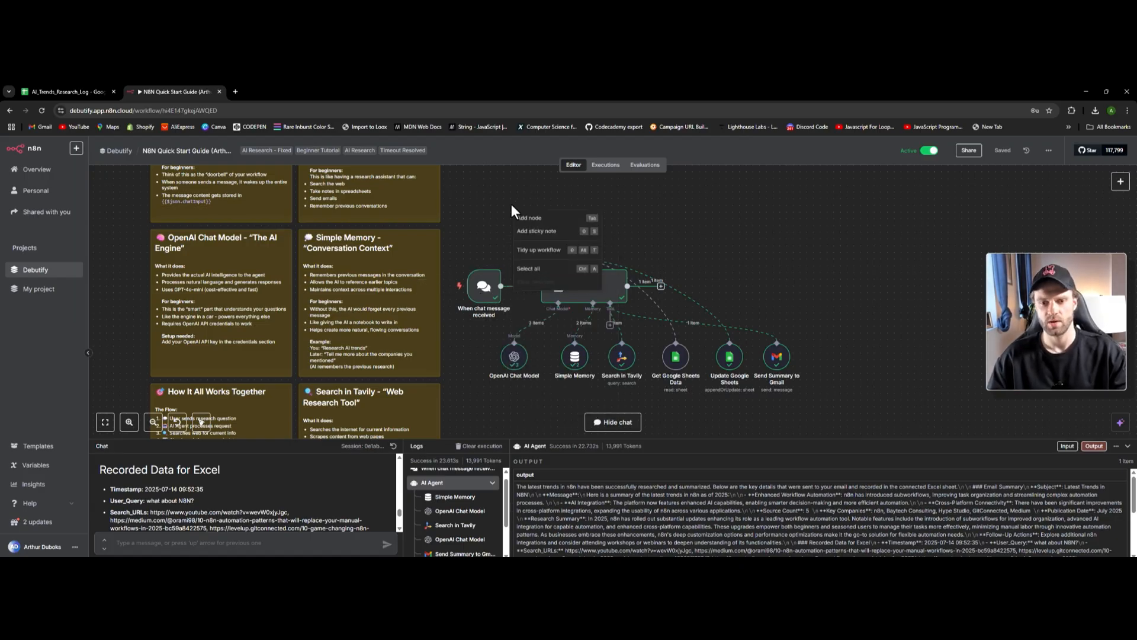
{"action": "left_click", "coordinate": [542, 218]}
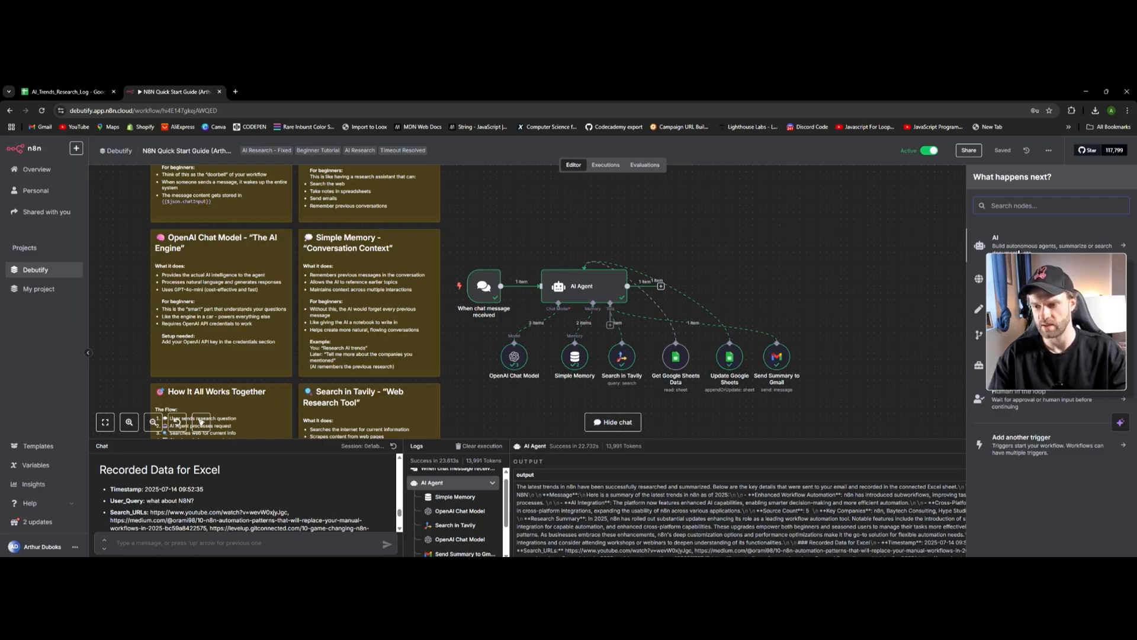
{"action": "type", "text": "man"}
{"action": "key", "text": "BackSpace"}
{"action": "key", "text": "BackSpace"}
{"action": "key", "text": "BackSpace"}
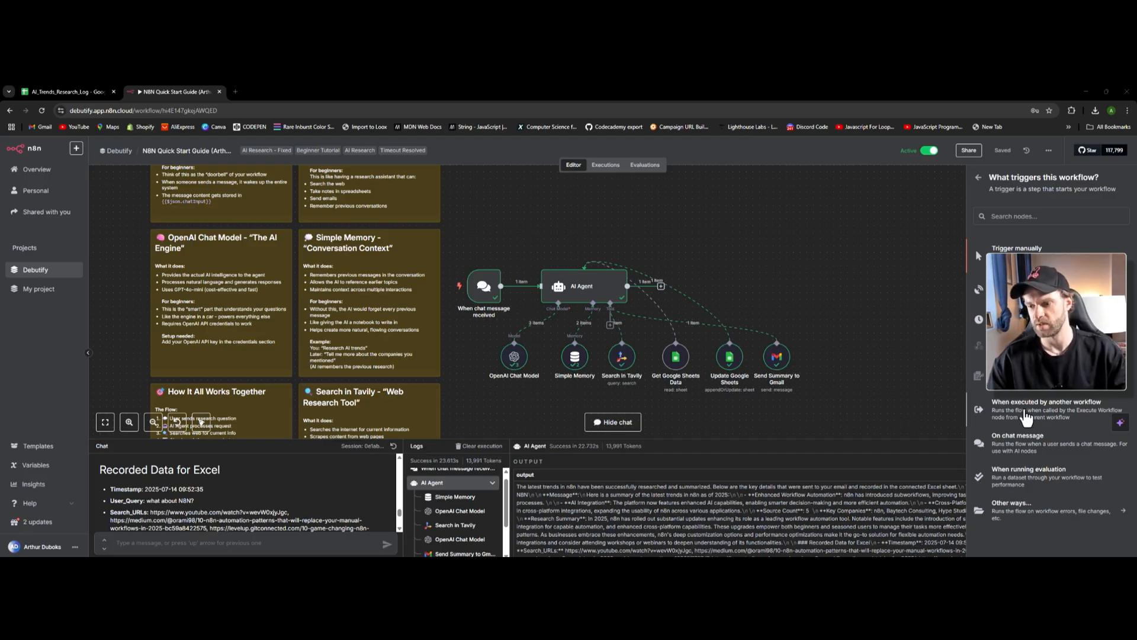
{"action": "left_click", "coordinate": [1031, 506]}
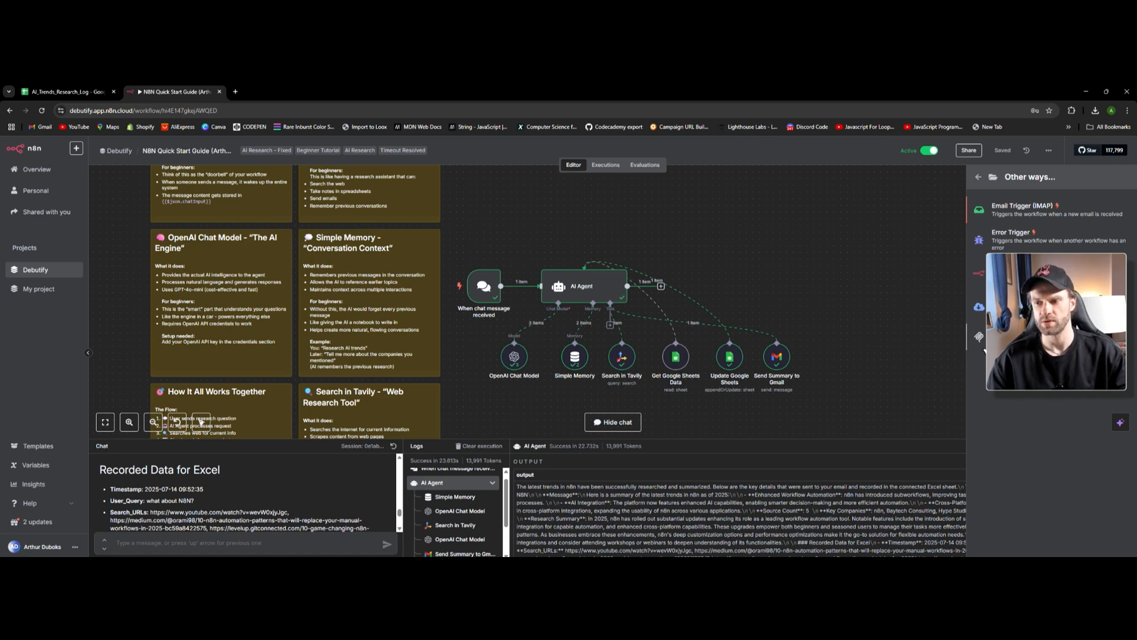
- Add an MCP Server Trigger with a Gmail Tool, check its operations, then delete both nodes
{"action": "left_click_drag", "start_coordinate": [986, 337], "coordinate": [888, 263]}
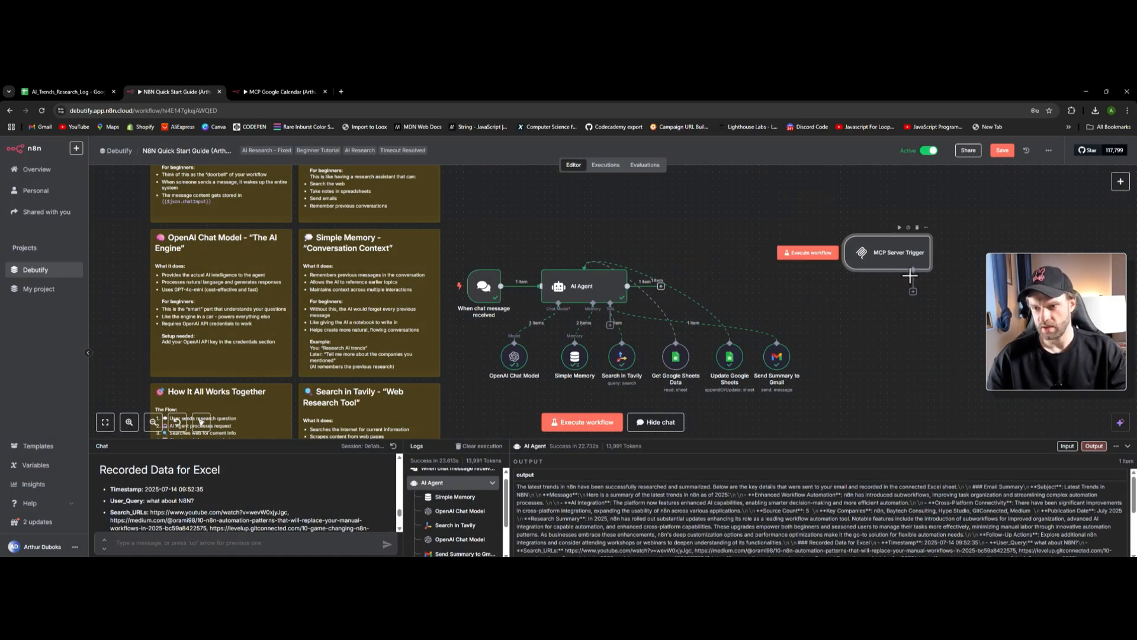
{"action": "left_click", "coordinate": [912, 292]}
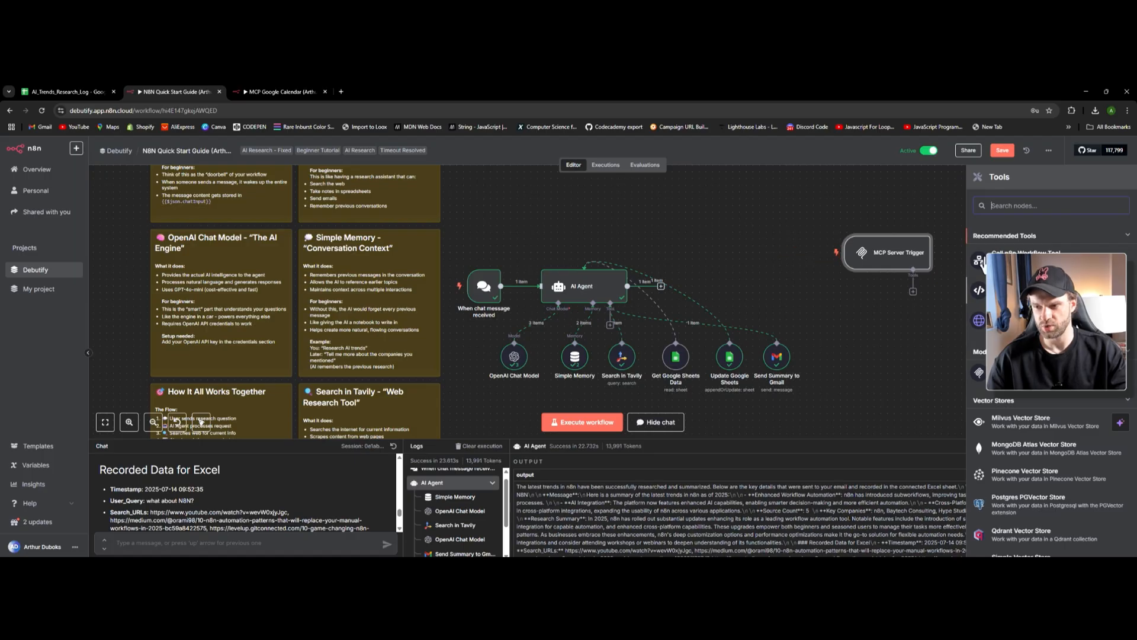
{"action": "type", "text": "gmail"}
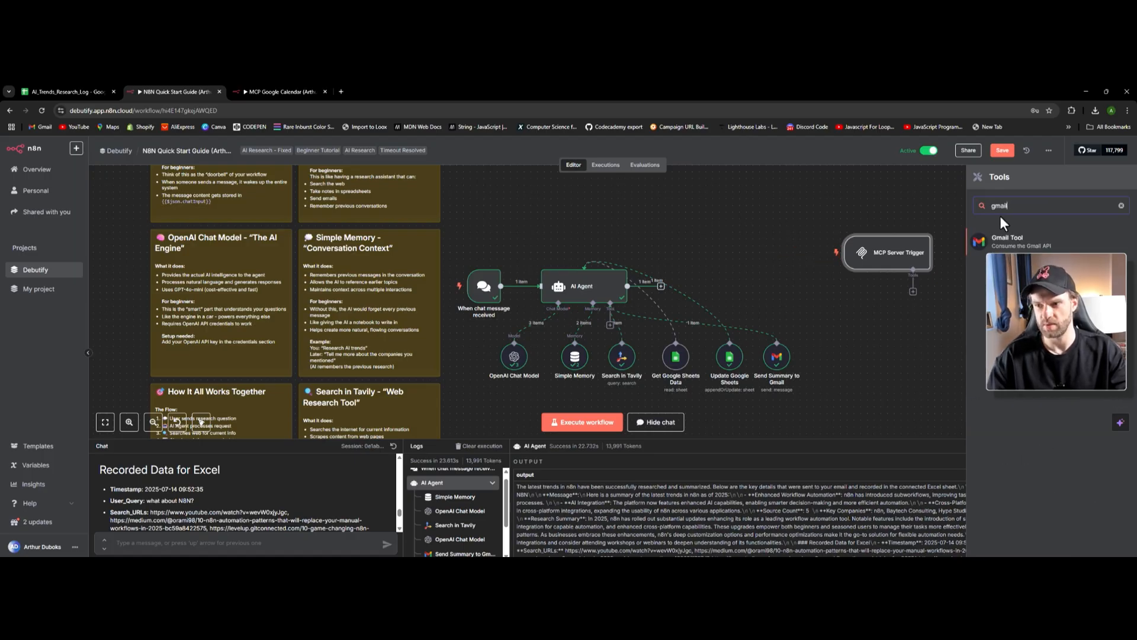
{"action": "left_click", "coordinate": [1009, 242]}
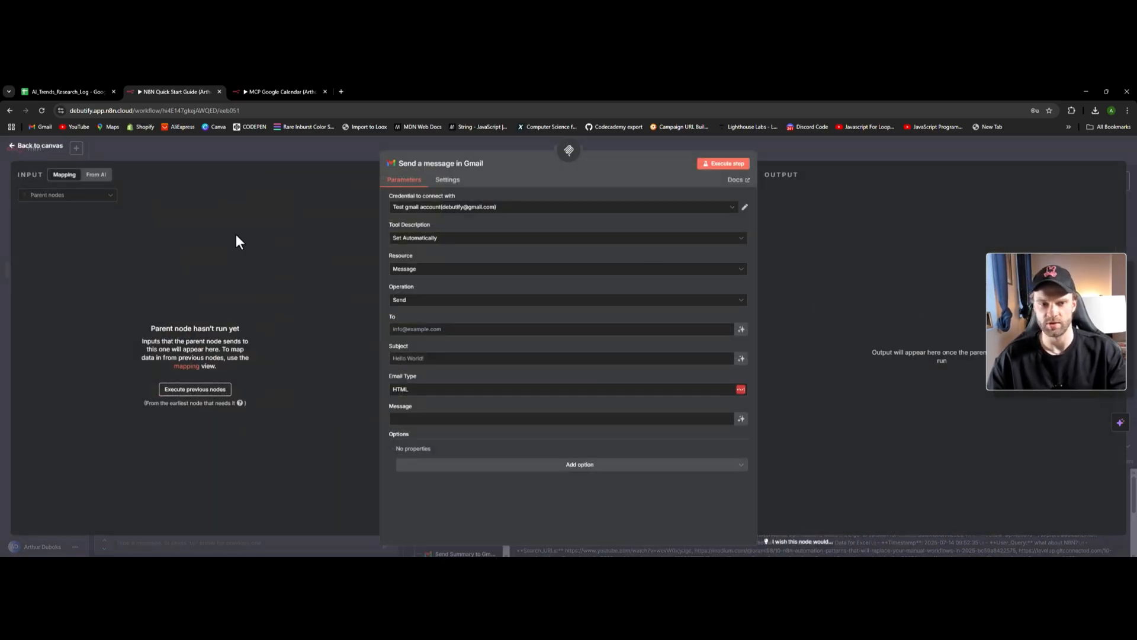
{"action": "left_click", "coordinate": [453, 300]}
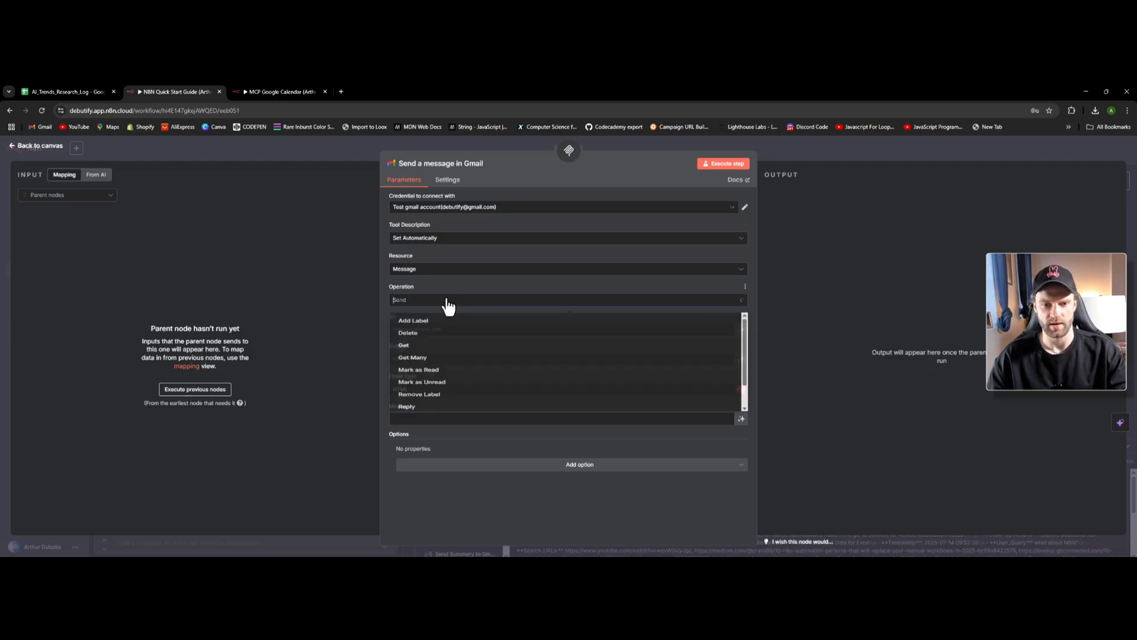
{"action": "left_click", "coordinate": [36, 146]}
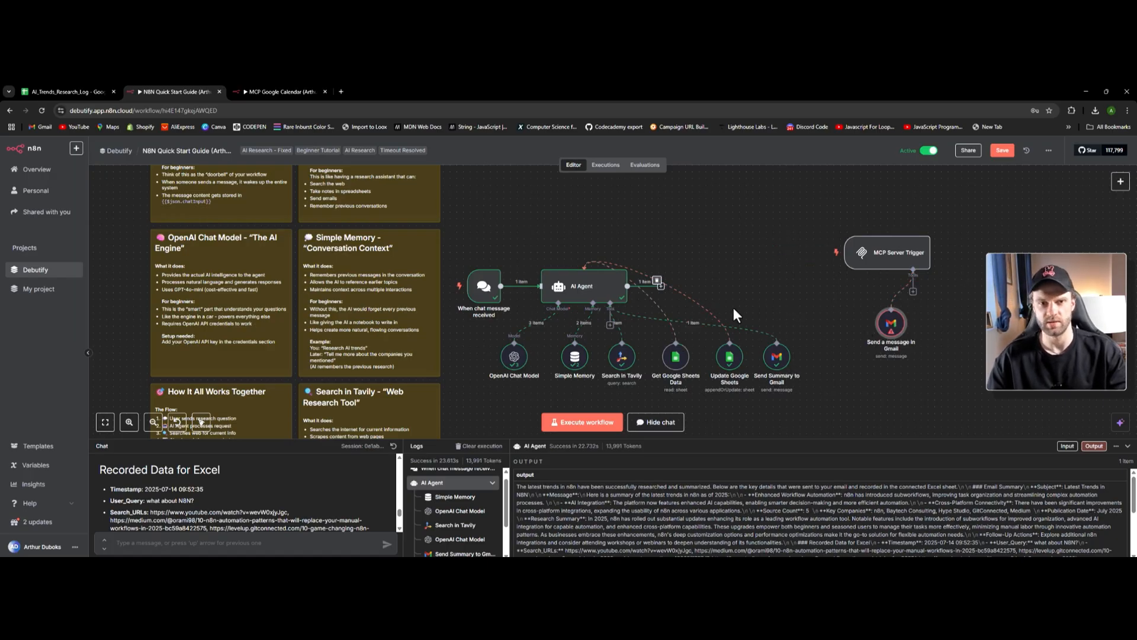
{"action": "left_click_drag", "start_coordinate": [841, 226], "coordinate": [932, 364]}
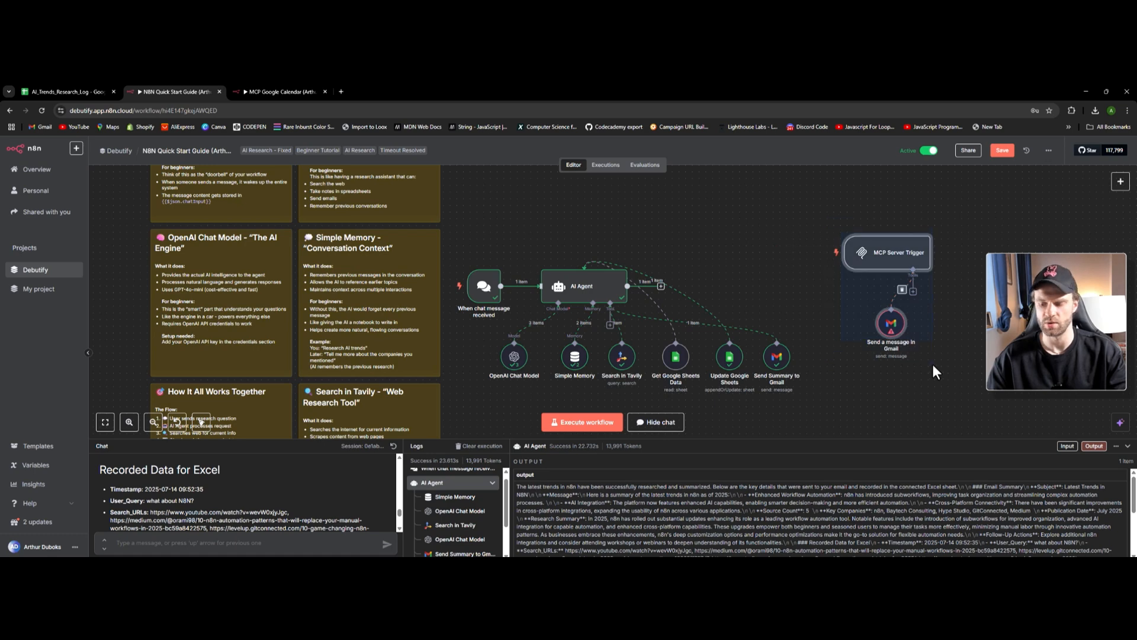
{"action": "key", "text": "Delete"}
{"action": "left_click", "coordinate": [262, 91]}
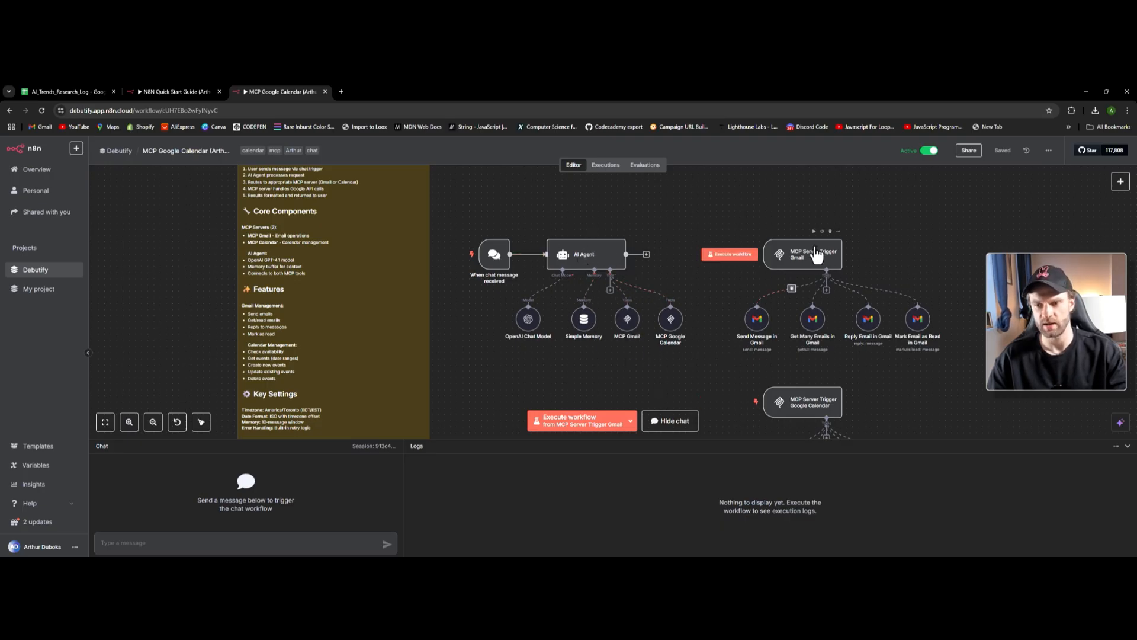
{"action": "scroll", "coordinate": [819, 254], "scroll_direction": "down", "scroll_amount": 1}
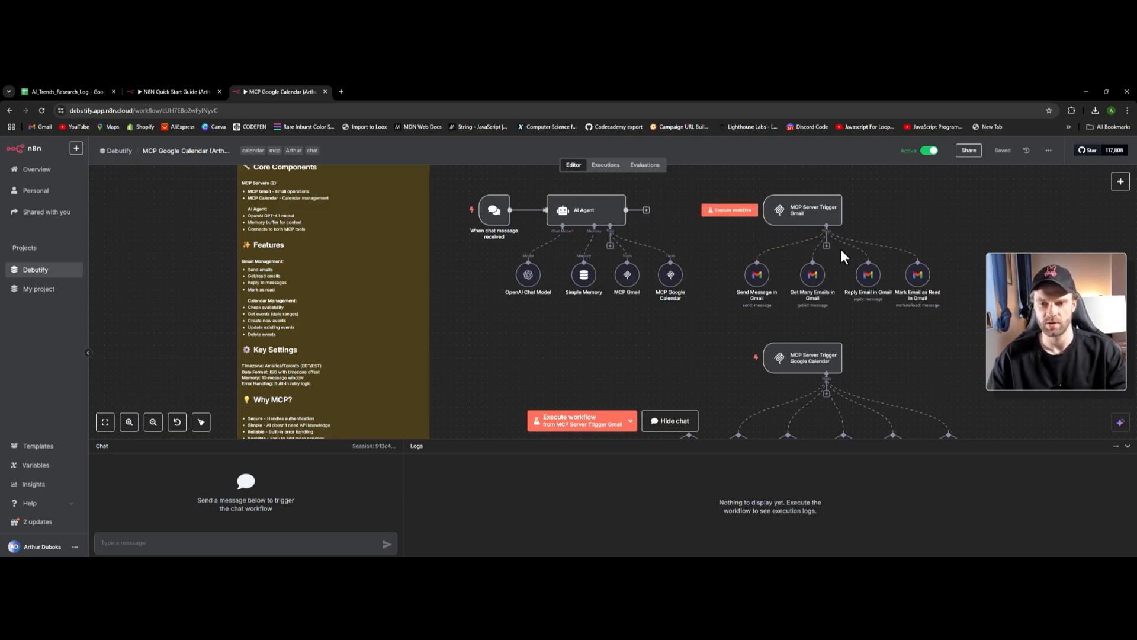
{"action": "double_click", "coordinate": [628, 278]}
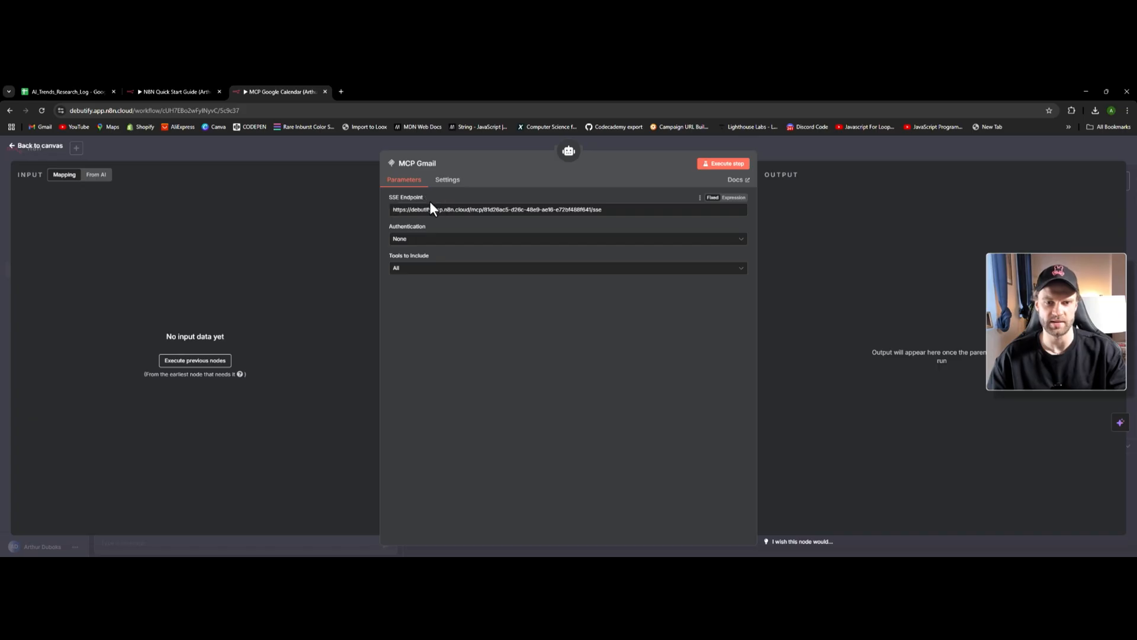
{"action": "left_click", "coordinate": [51, 146]}
- Inspect the Gmail MCP trigger's server URL and the MCP Google Calendar tool's settings
{"action": "scroll", "coordinate": [740, 308], "scroll_direction": "down", "scroll_amount": 2}
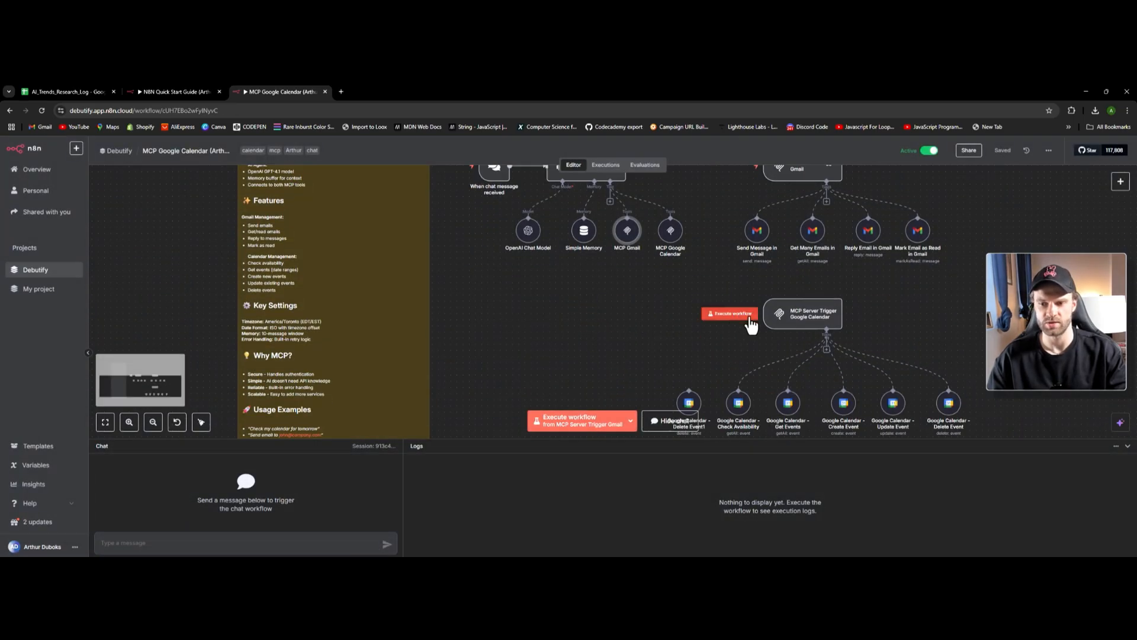
{"action": "scroll", "coordinate": [811, 243], "scroll_direction": "up", "scroll_amount": 3}
{"action": "double_click", "coordinate": [813, 240]}
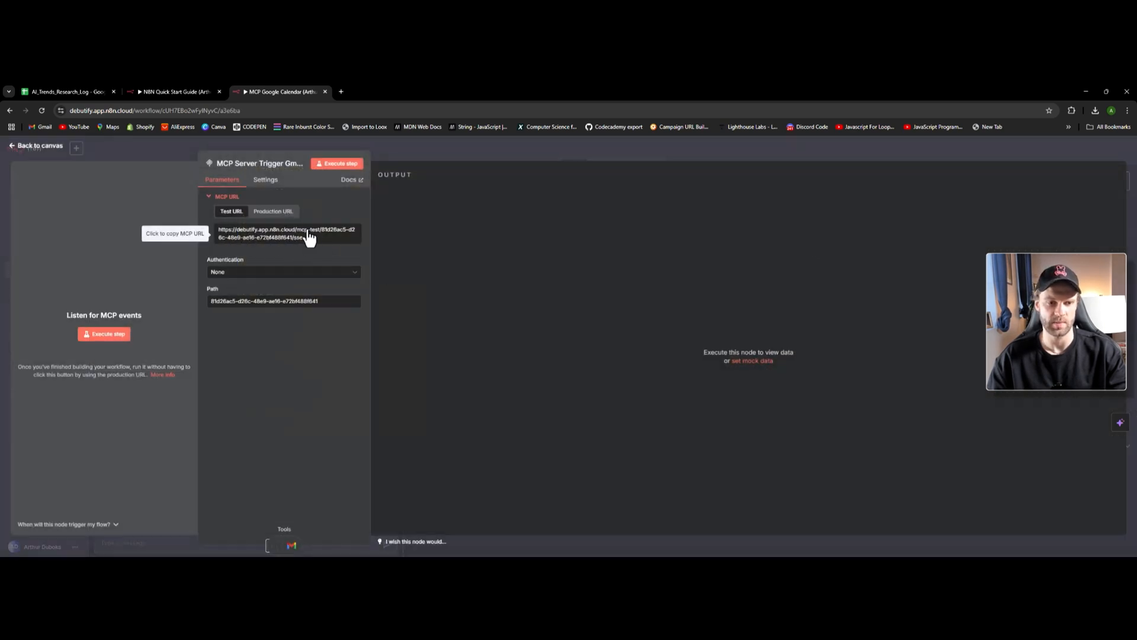
{"action": "left_click", "coordinate": [43, 148]}
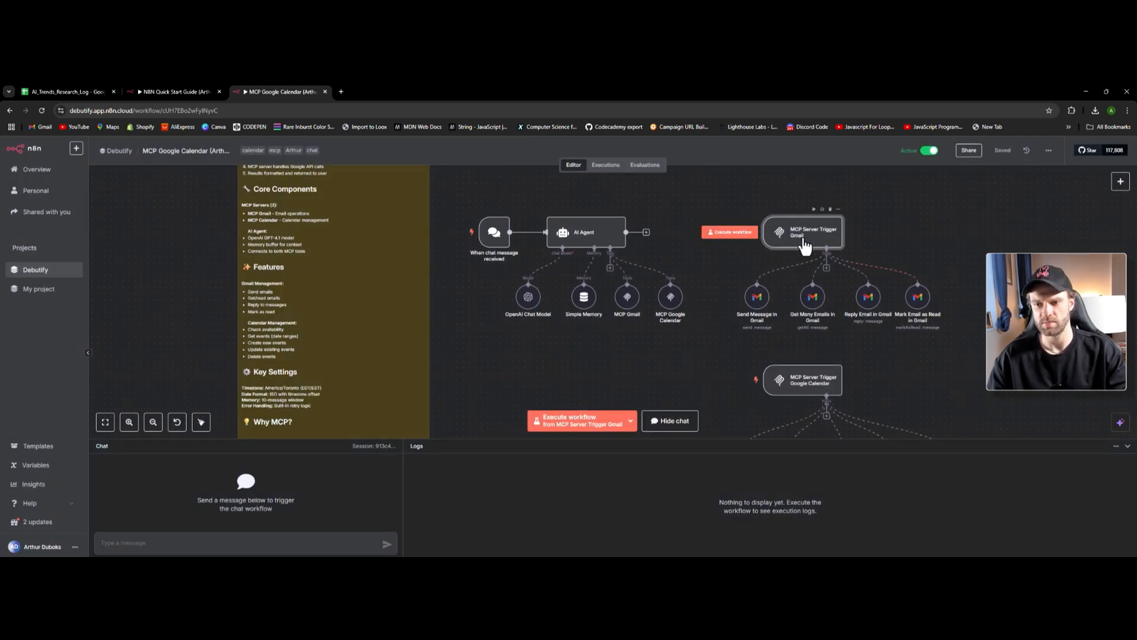
{"action": "double_click", "coordinate": [802, 237]}
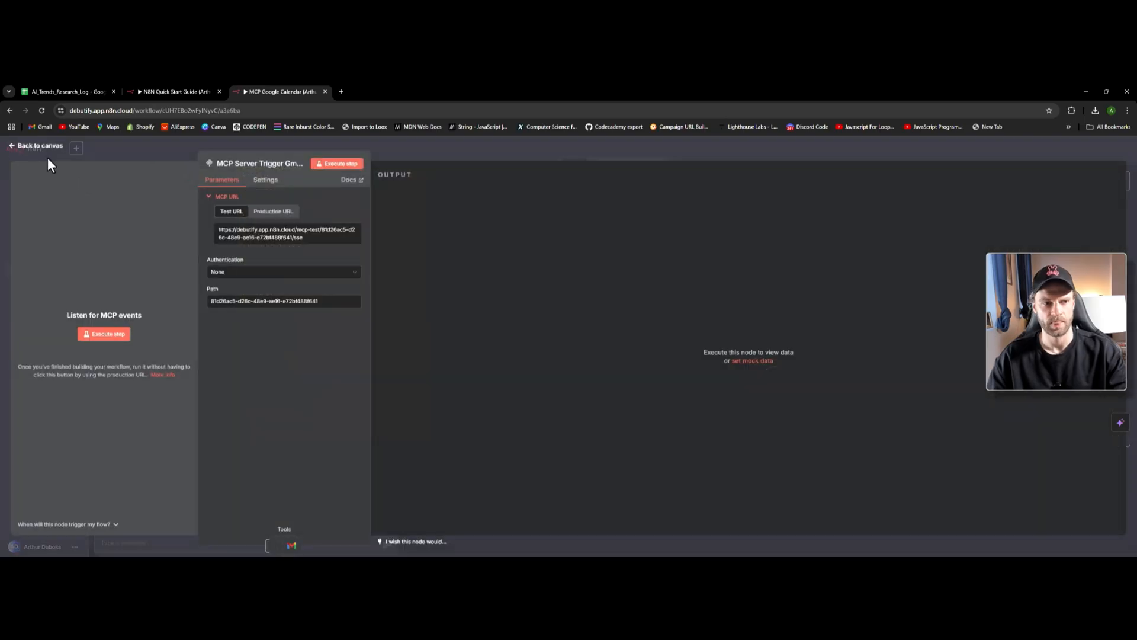
{"action": "left_click", "coordinate": [46, 159]}
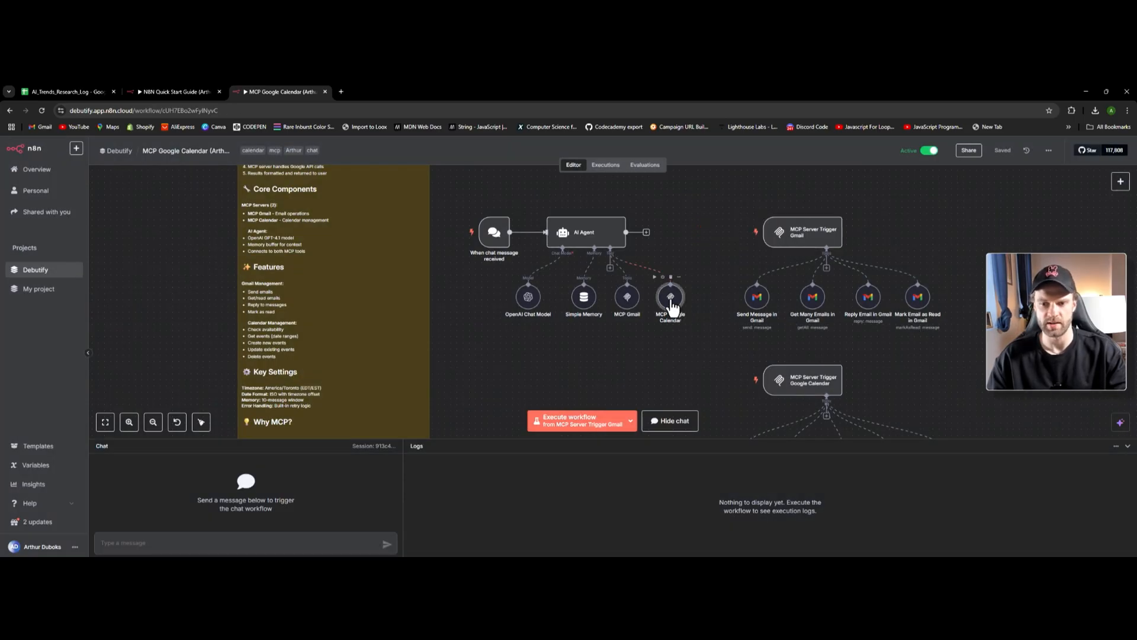
{"action": "double_click", "coordinate": [671, 296]}
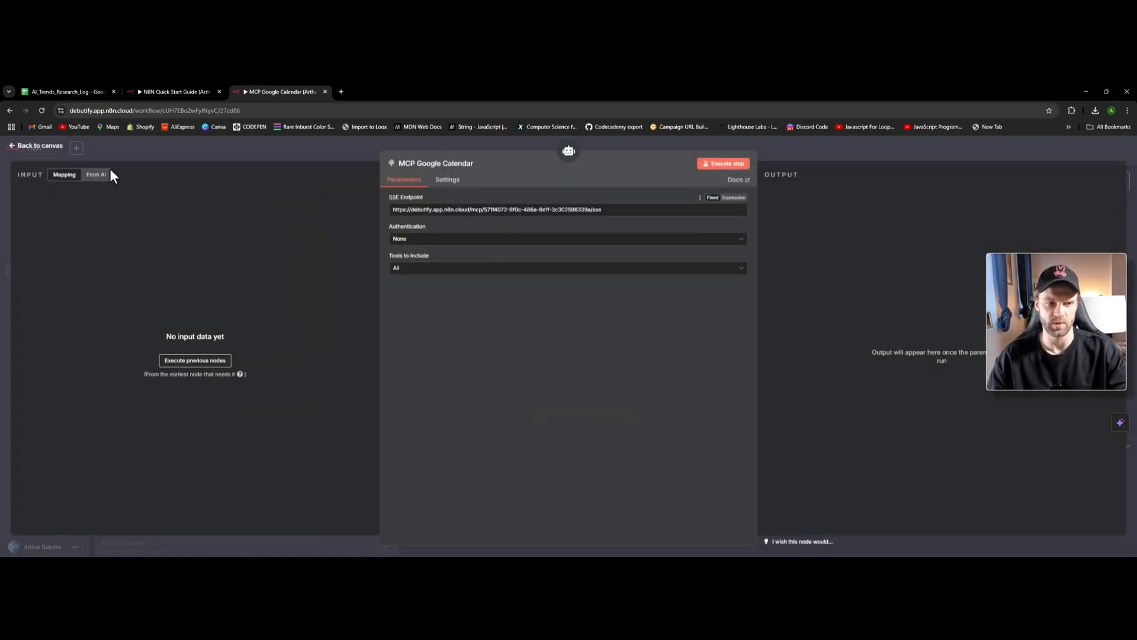
{"action": "key", "text": "Escape"}
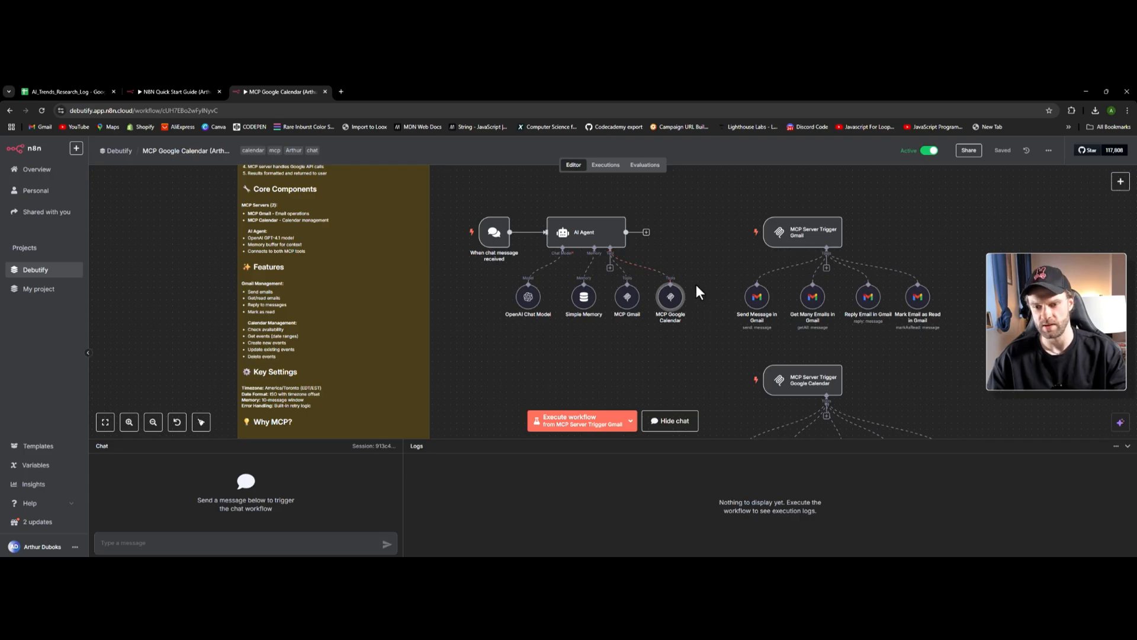
- Scroll over the example workflow, then close the MCP Google Calendar tab
{"action": "scroll", "coordinate": [723, 305], "scroll_direction": "down", "scroll_amount": 2}
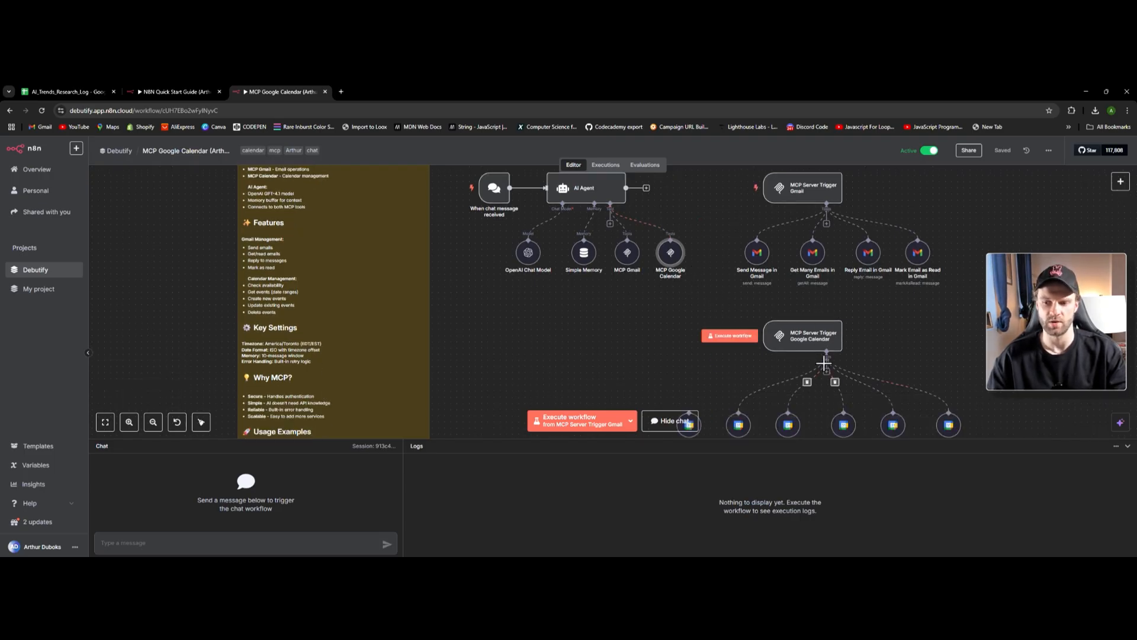
{"action": "scroll", "coordinate": [815, 377], "scroll_direction": "down", "scroll_amount": 3}
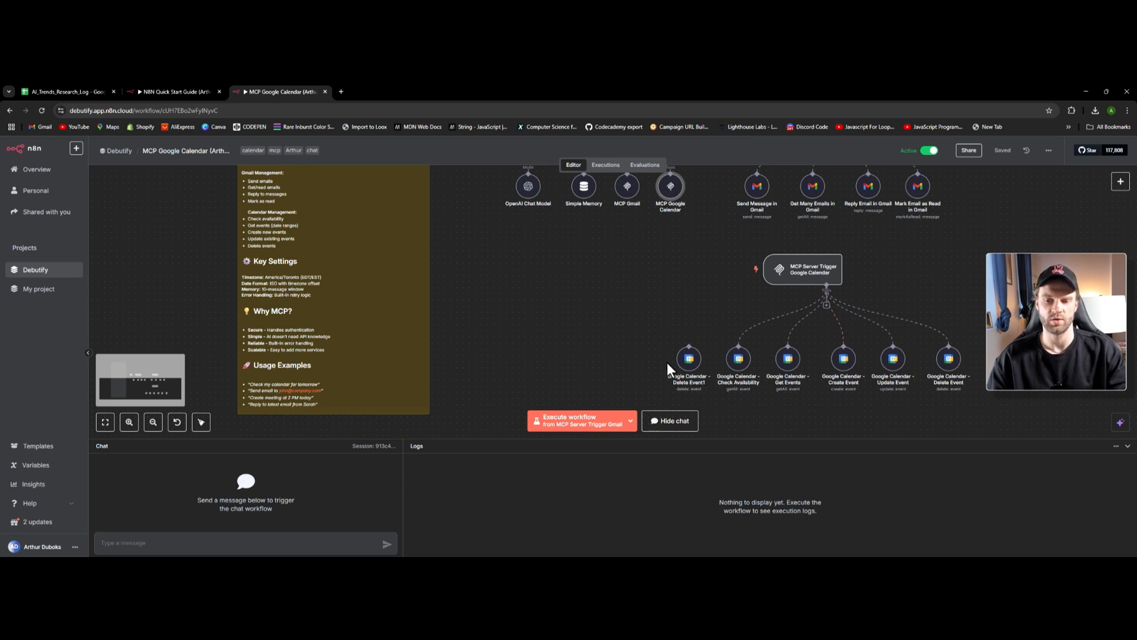
{"action": "scroll", "coordinate": [825, 363], "scroll_direction": "up", "scroll_amount": 6}
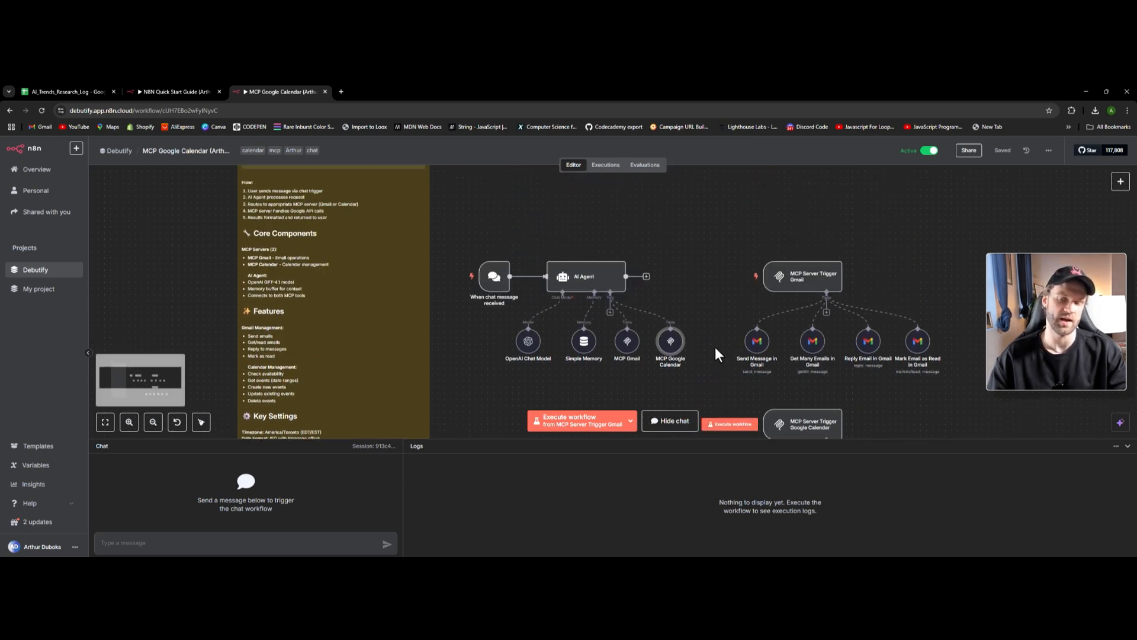
{"action": "scroll", "coordinate": [618, 334], "scroll_direction": "down", "scroll_amount": 2}
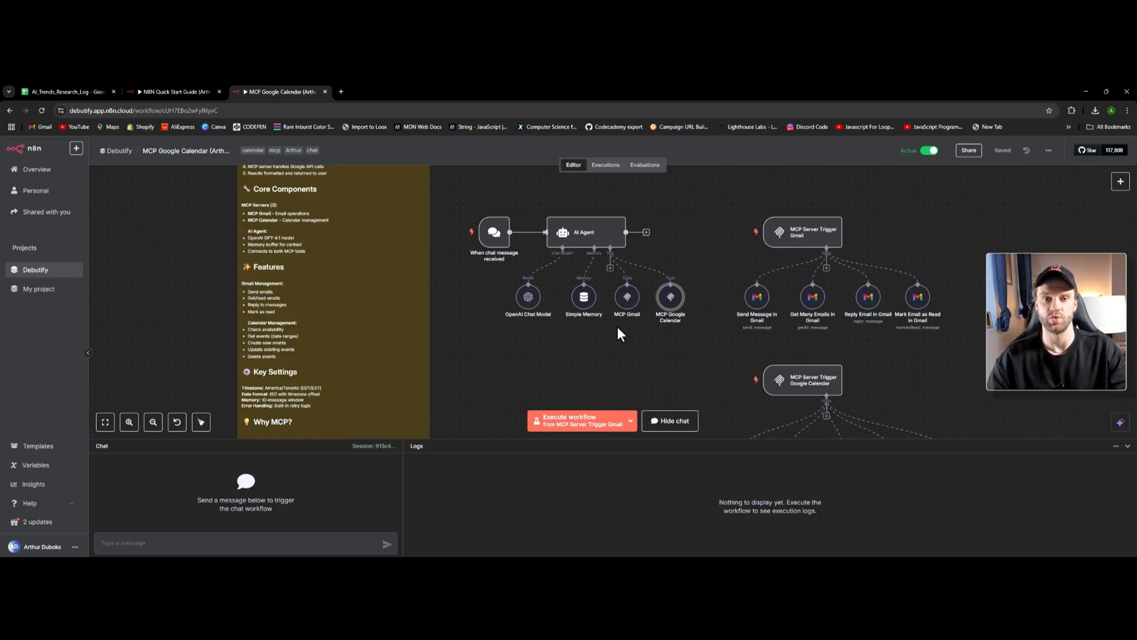
{"action": "left_click", "coordinate": [325, 91]}
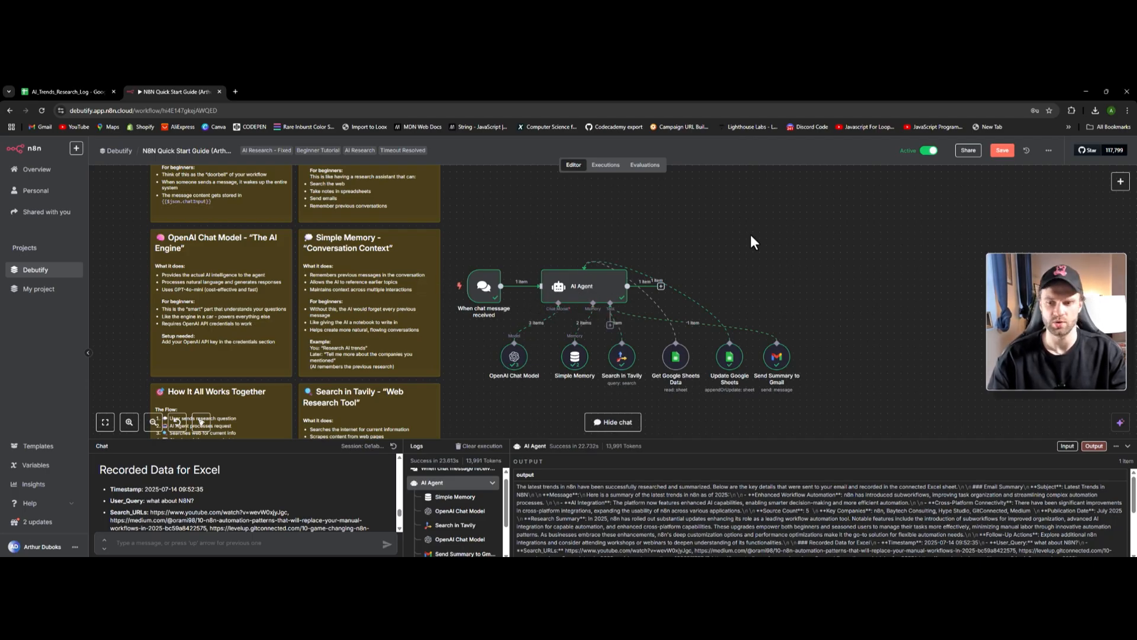
- Add an 'AI Agent' node from the canvas node search and nudge AI Agent1 slightly left
{"action": "right_click", "coordinate": [730, 219]}
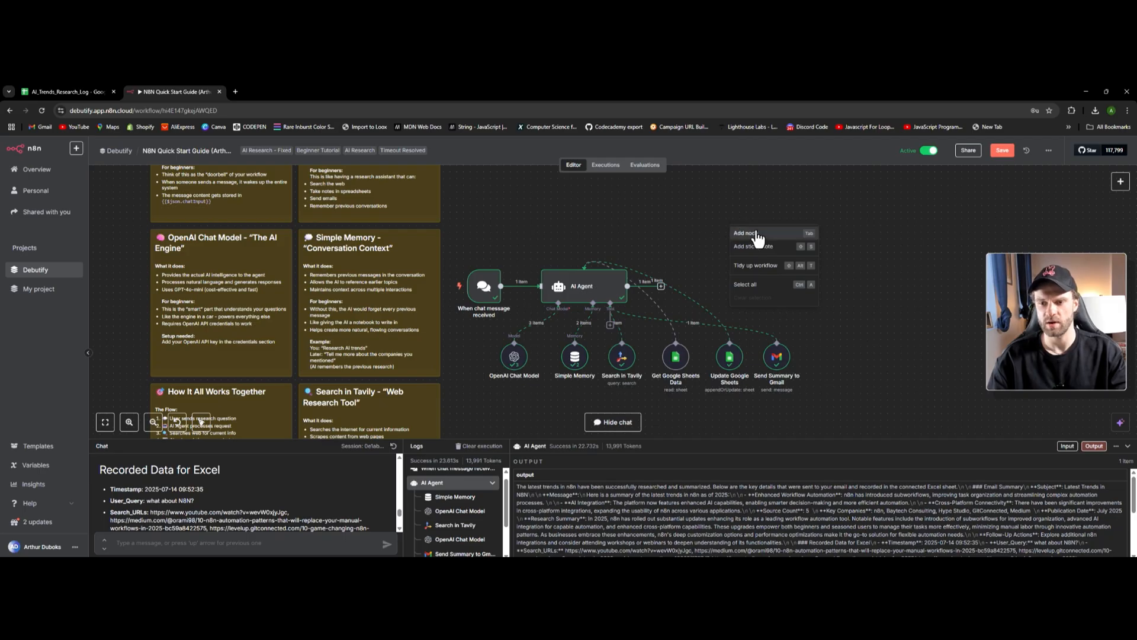
{"action": "left_click", "coordinate": [746, 233]}
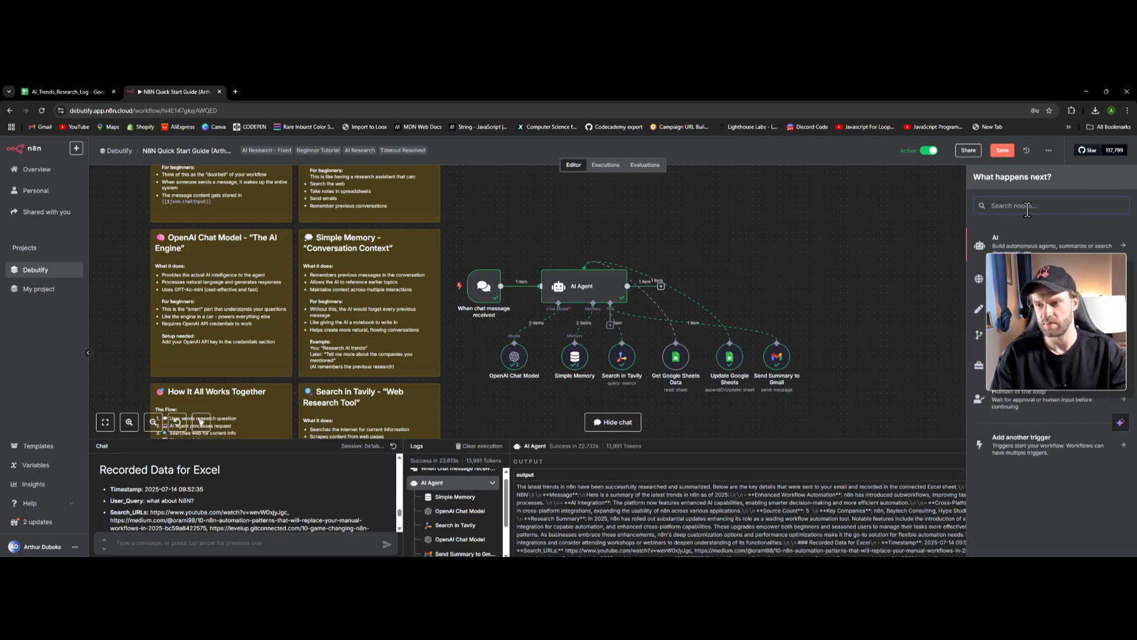
{"action": "type", "text": "ai agent"}
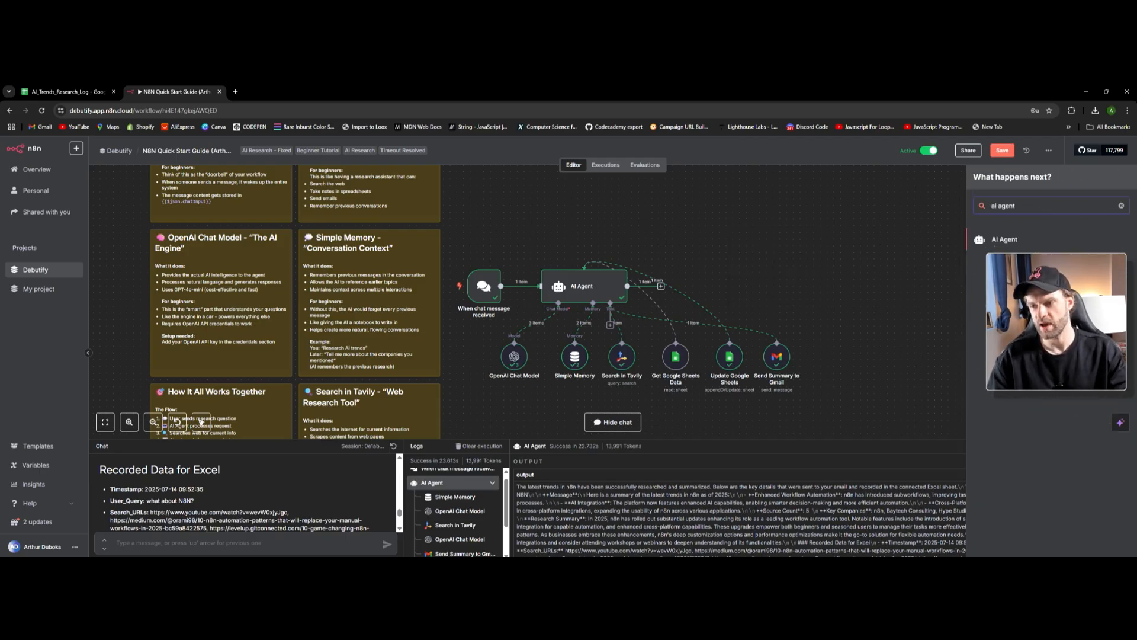
{"action": "left_click", "coordinate": [1002, 241]}
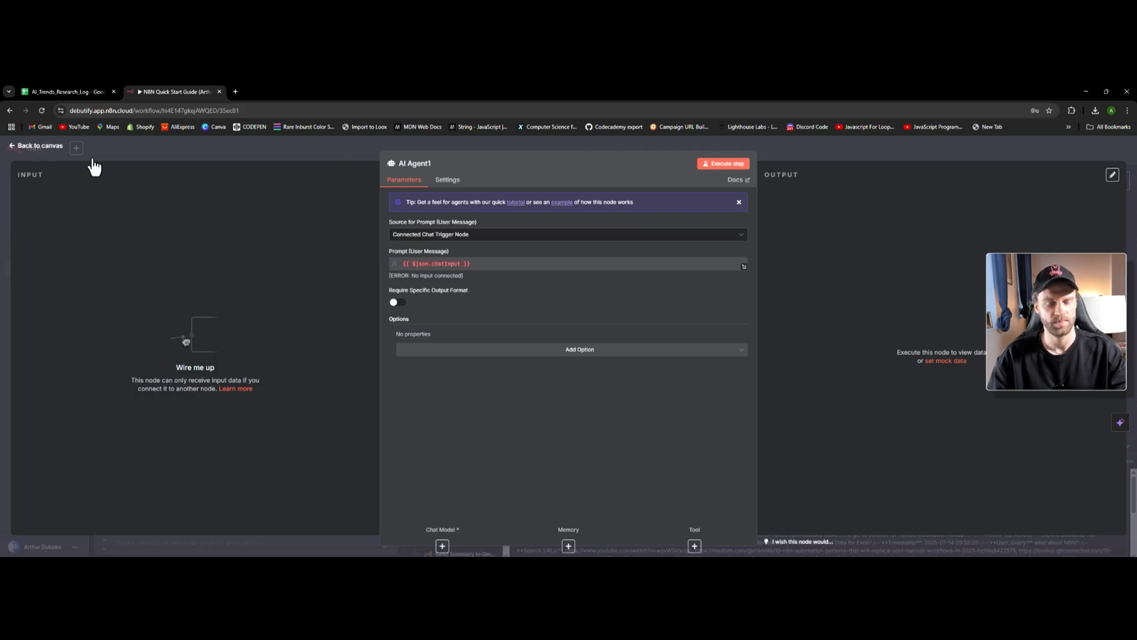
{"action": "left_click", "coordinate": [40, 146]}
{"action": "left_click_drag", "start_coordinate": [762, 240], "coordinate": [754, 238]}
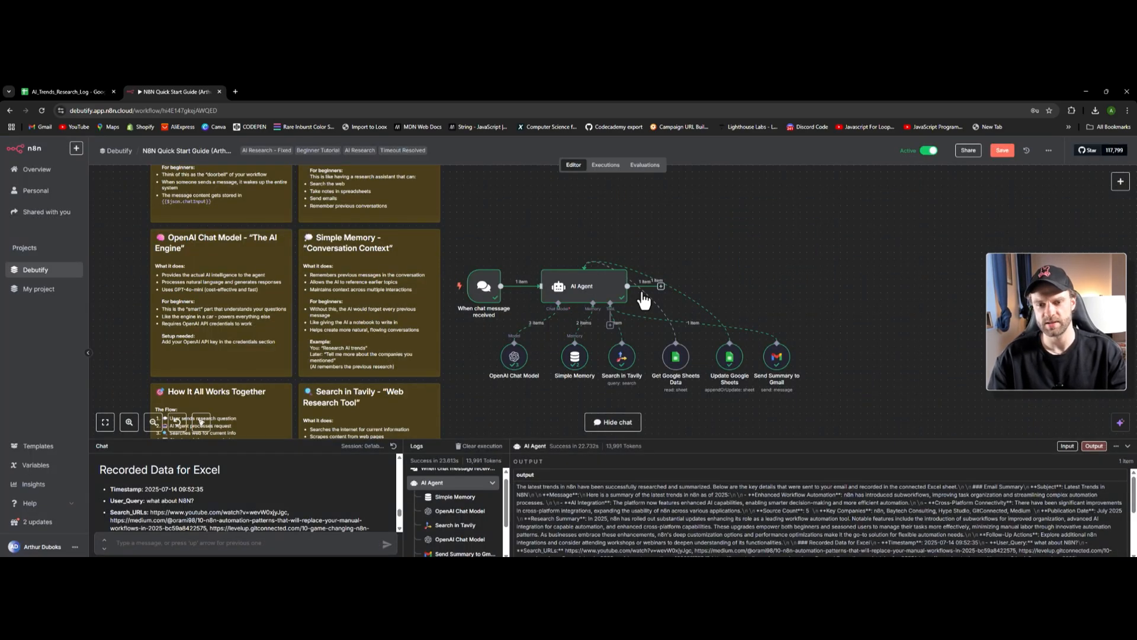
{"action": "double_click", "coordinate": [583, 288]}
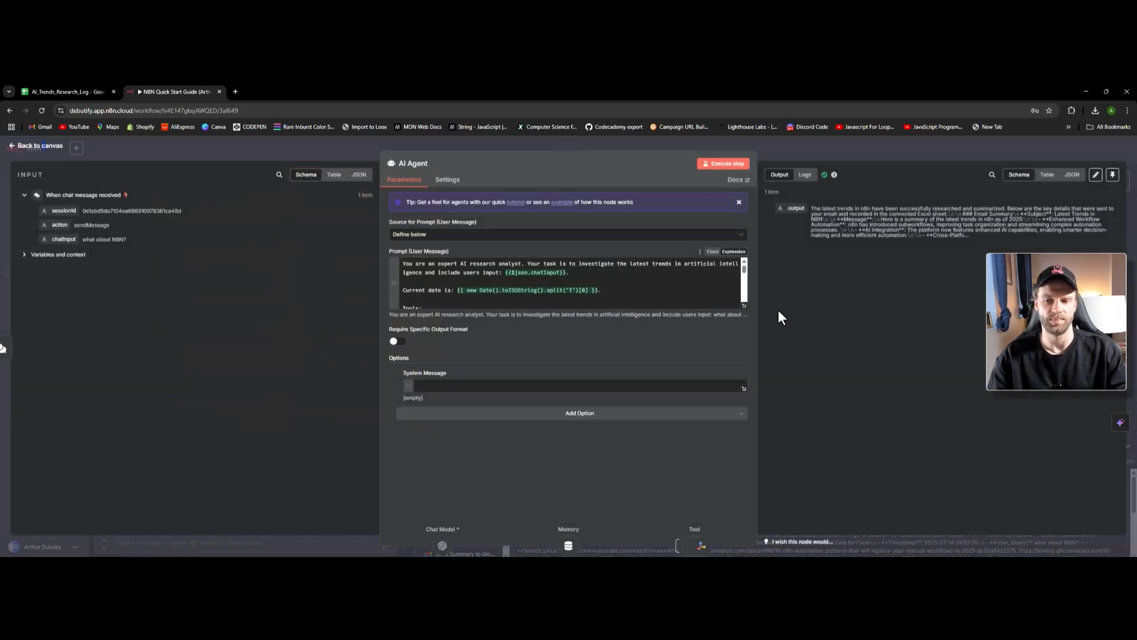
{"action": "left_click", "coordinate": [744, 305]}
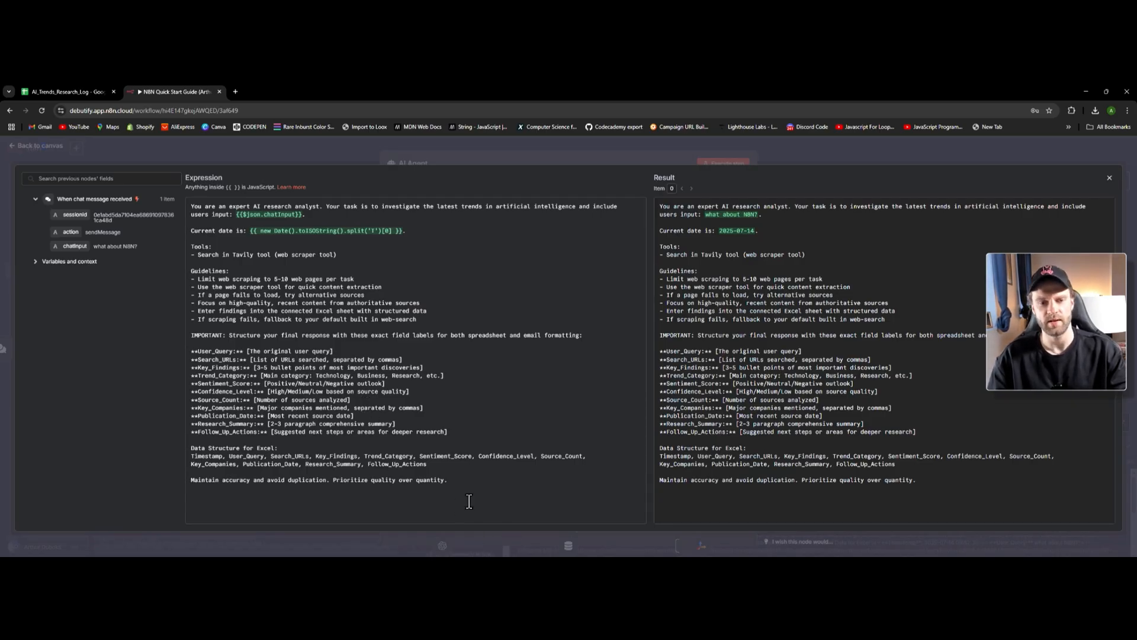
{"action": "left_click_drag", "start_coordinate": [460, 488], "coordinate": [172, 233]}
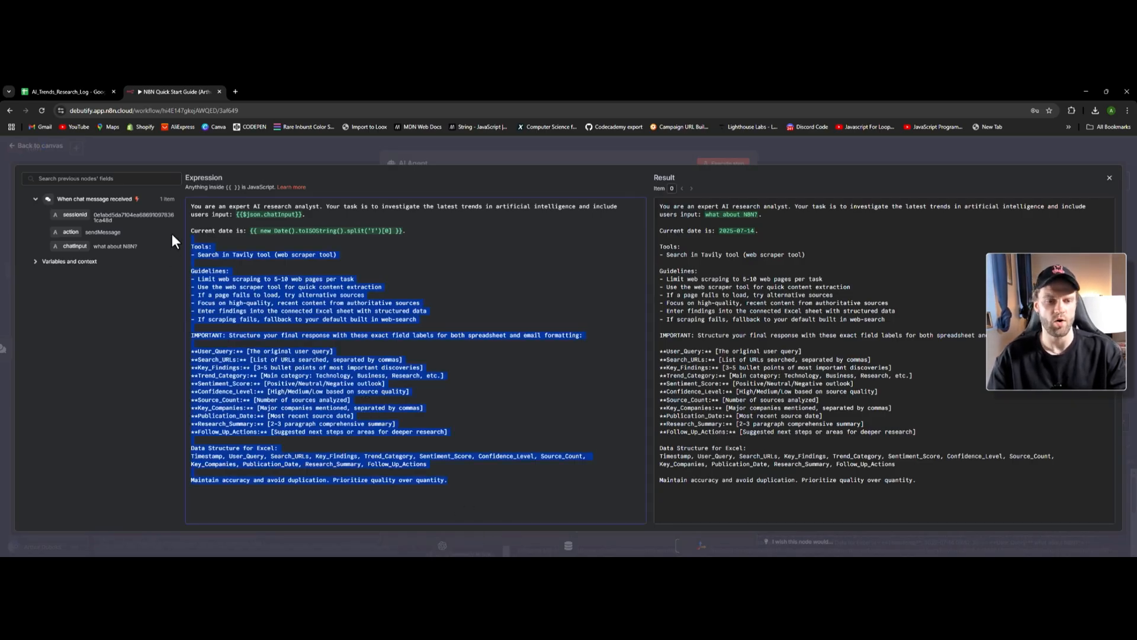
{"action": "left_click", "coordinate": [46, 144]}
{"action": "left_click", "coordinate": [47, 144]}
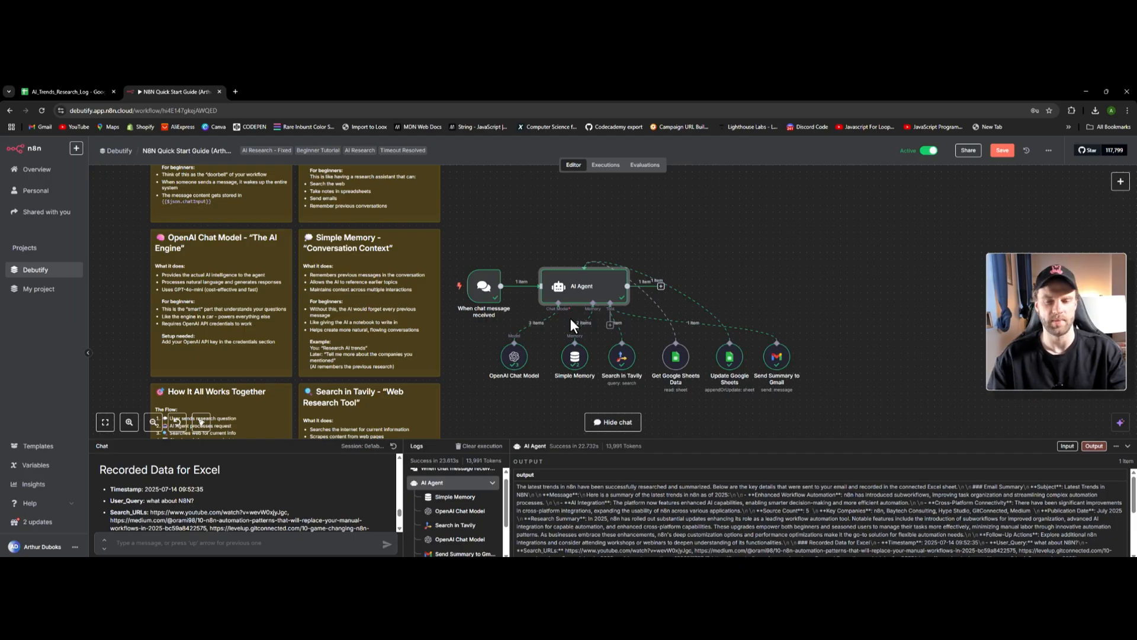
- Open the AI Agent node, preview its evaluated research prompt, and click into the empty System Message
{"action": "double_click", "coordinate": [581, 291]}
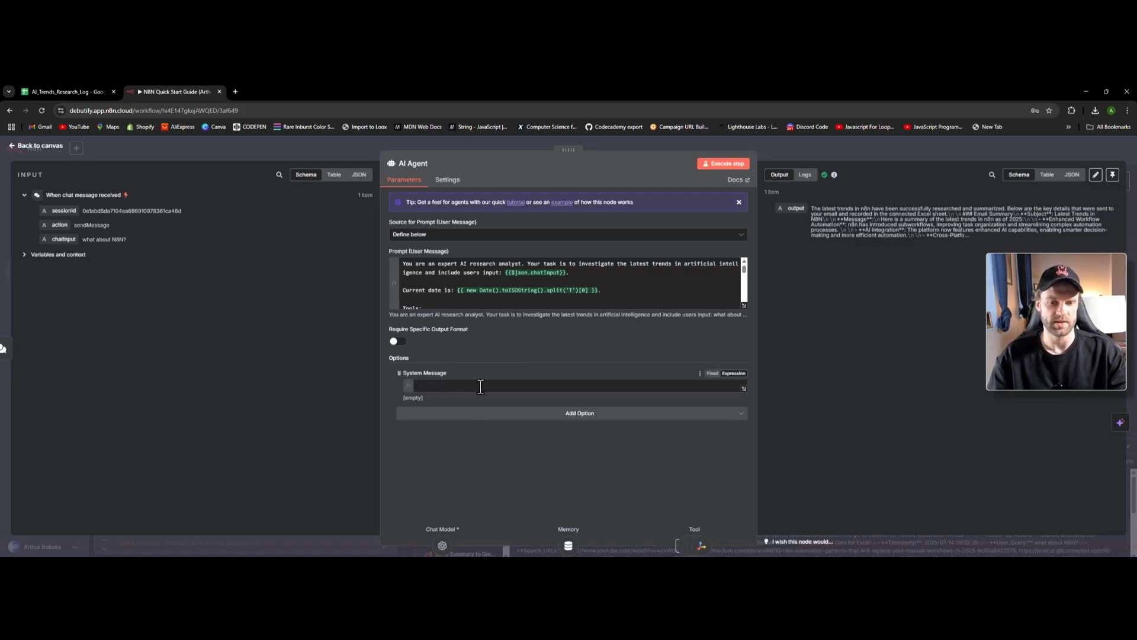
{"action": "left_click", "coordinate": [430, 280]}
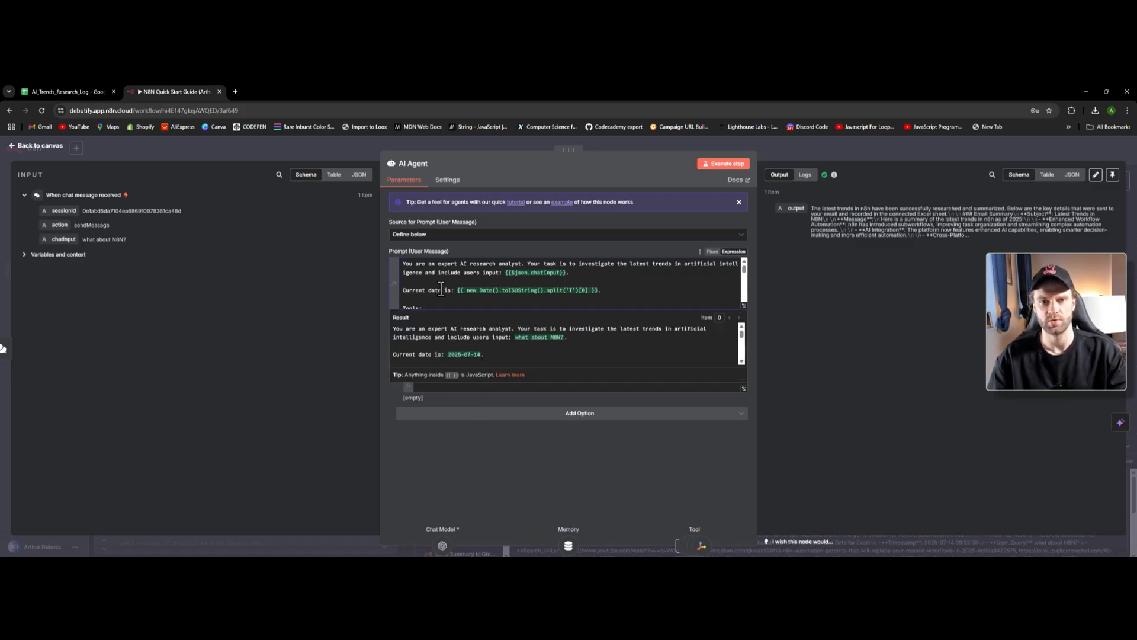
{"action": "left_click", "coordinate": [443, 247]}
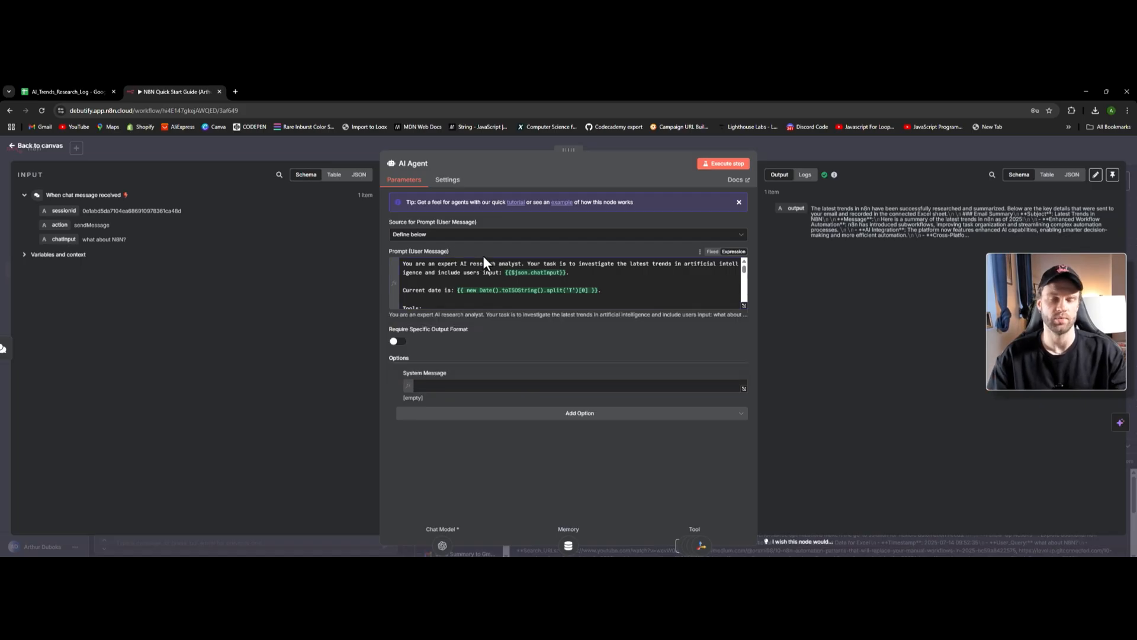
{"action": "left_click", "coordinate": [471, 385]}
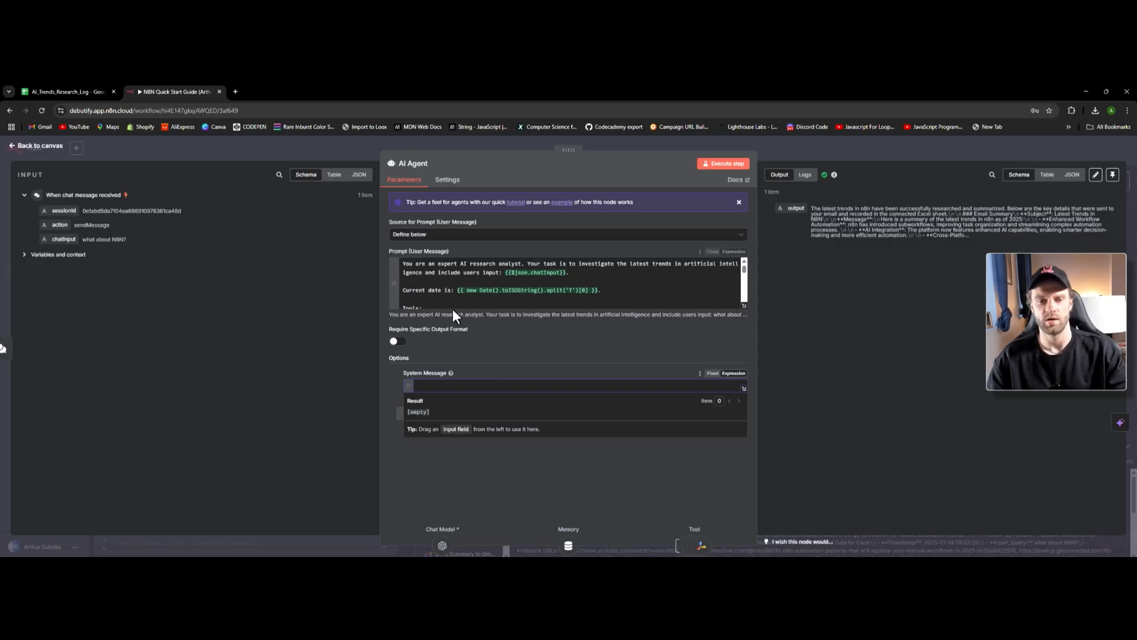
{"action": "left_click", "coordinate": [728, 339]}
- Review the prompt in the full expression editor, highlighting the role line and {{$json.chatInput}} expression
{"action": "left_click", "coordinate": [744, 305]}
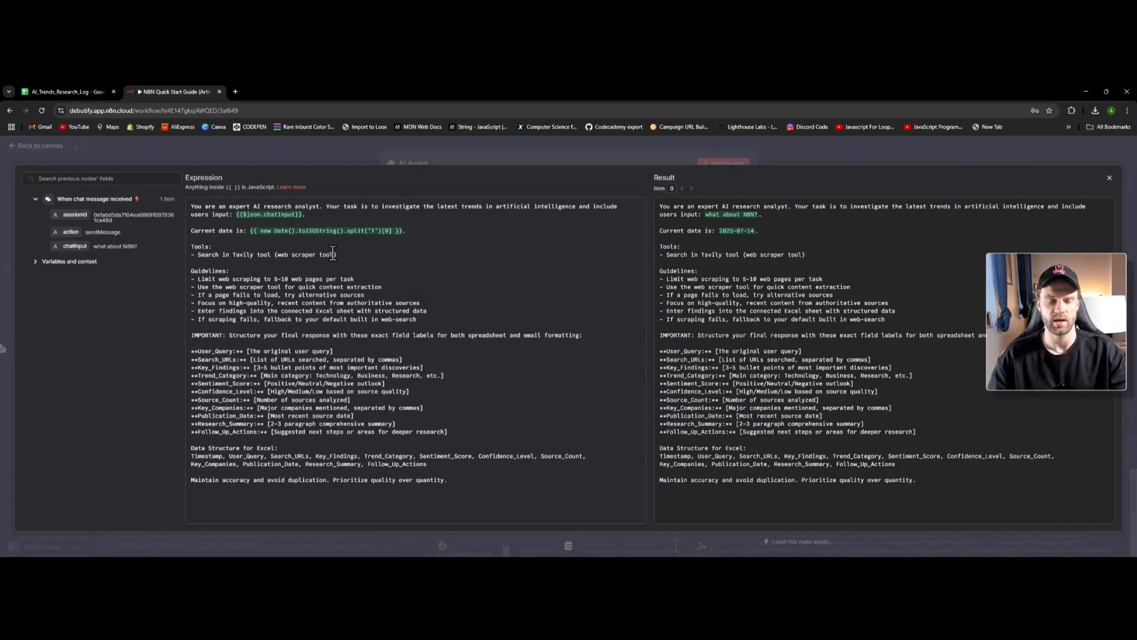
{"action": "left_click", "coordinate": [338, 255]}
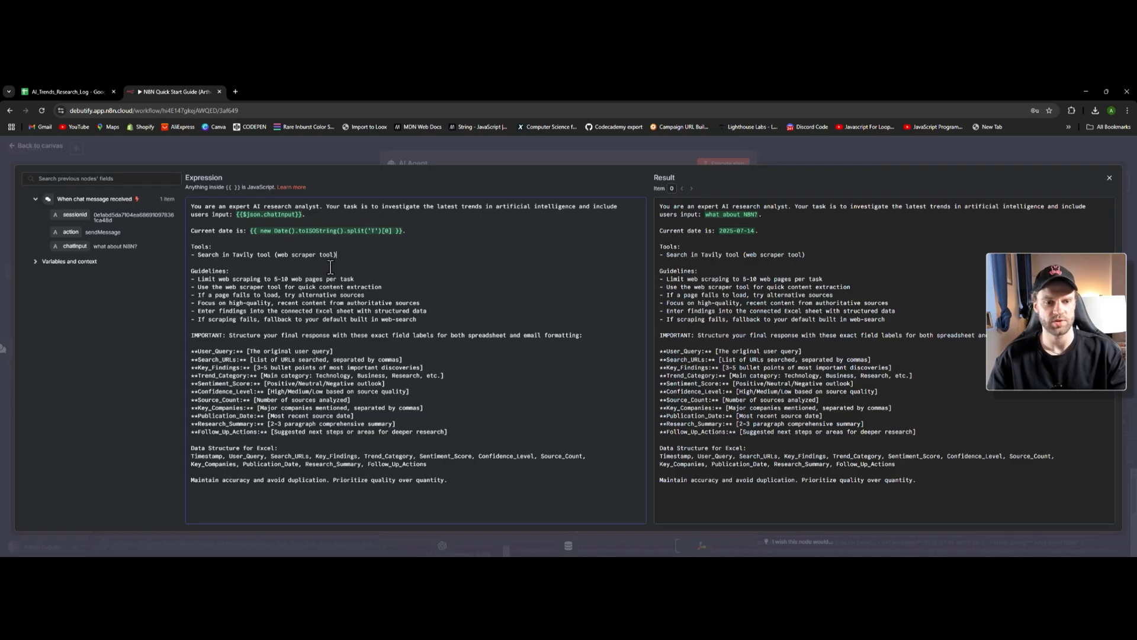
{"action": "left_click", "coordinate": [258, 246]}
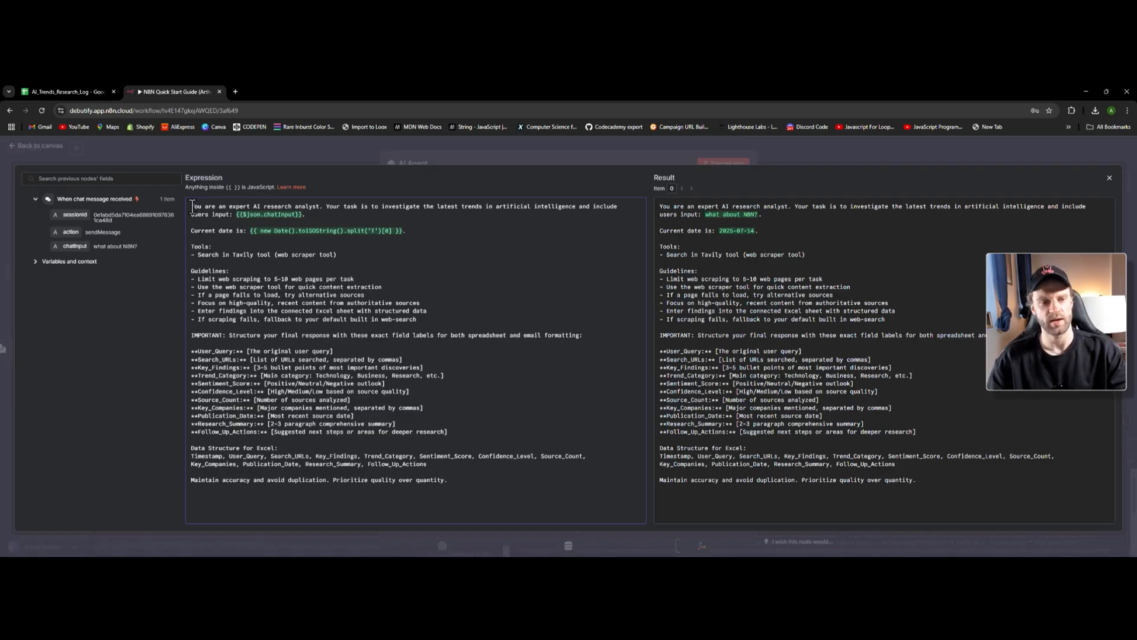
{"action": "left_click_drag", "start_coordinate": [192, 207], "coordinate": [295, 208]}
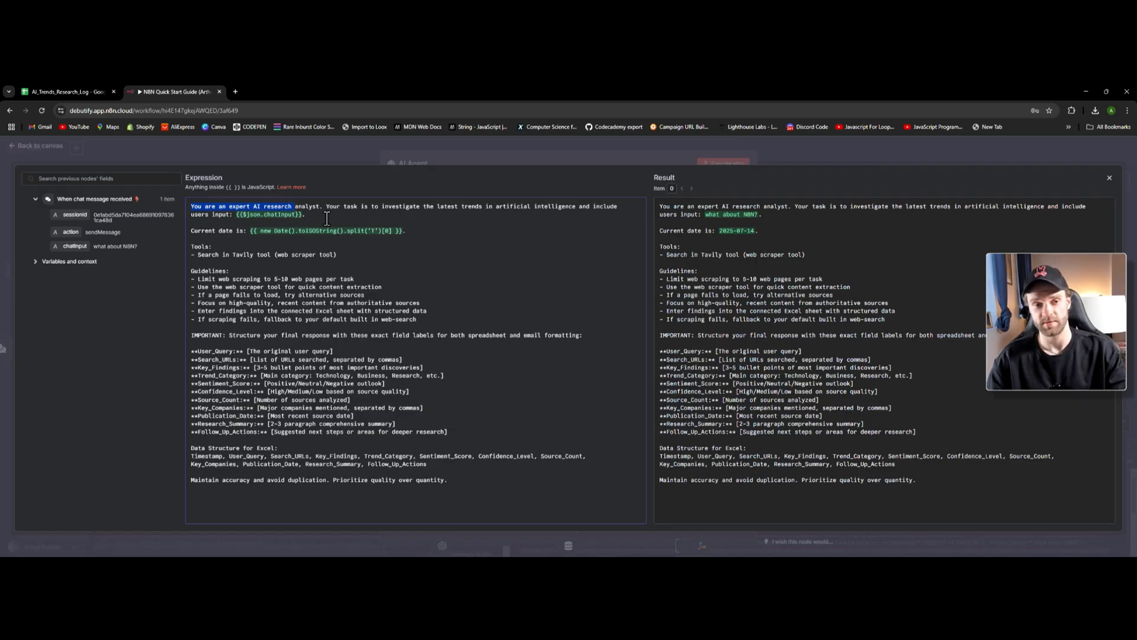
{"action": "left_click", "coordinate": [198, 208]}
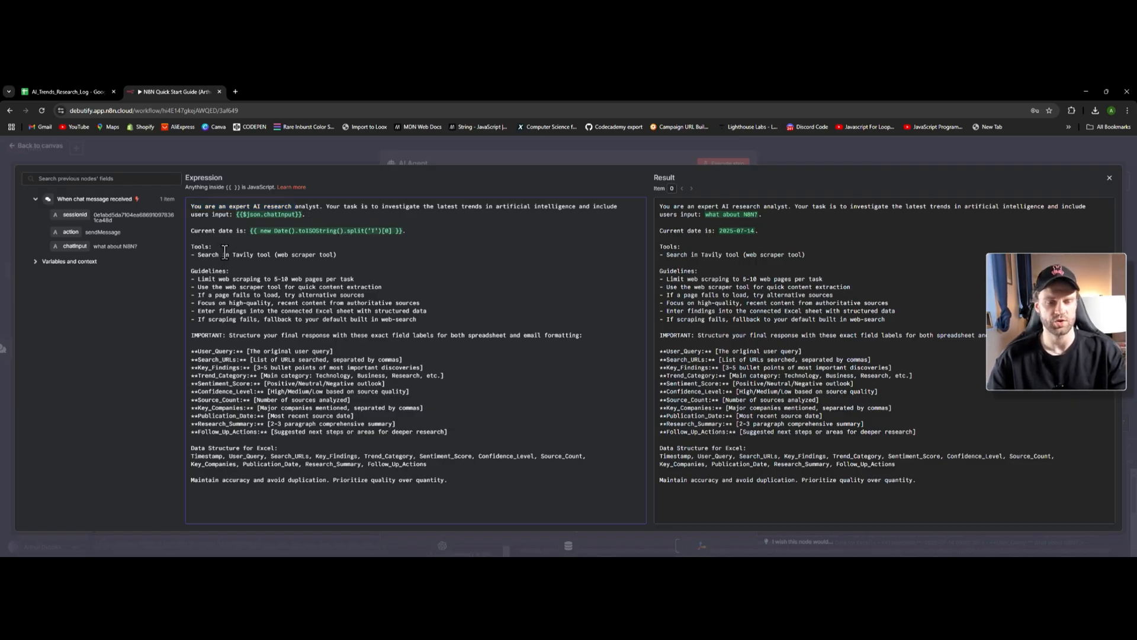
{"action": "left_click_drag", "start_coordinate": [235, 214], "coordinate": [313, 216]}
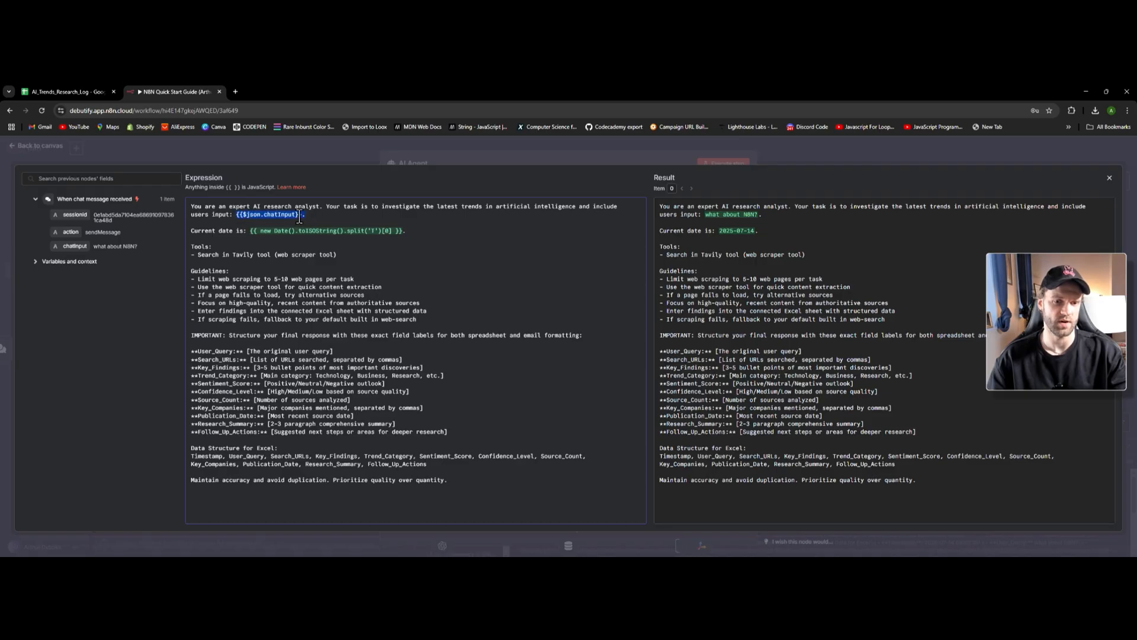
{"action": "left_click", "coordinate": [308, 216]}
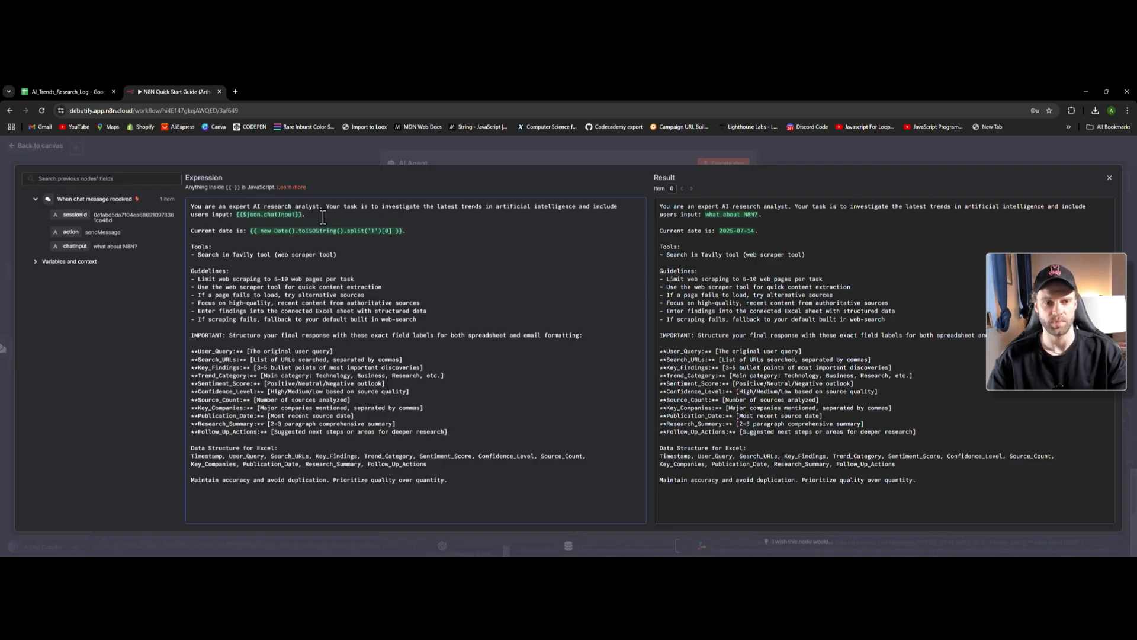
{"action": "left_click", "coordinate": [321, 216]}
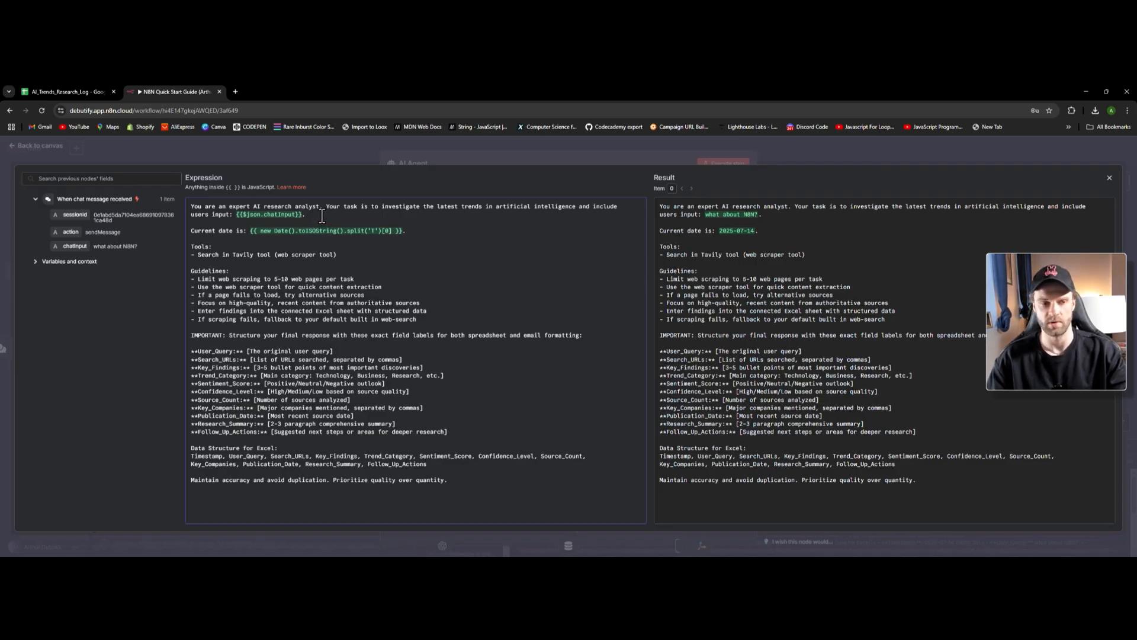
{"action": "key", "text": "Return"}
{"action": "key", "text": "Return"}
{"action": "type", "text": "{{ "}
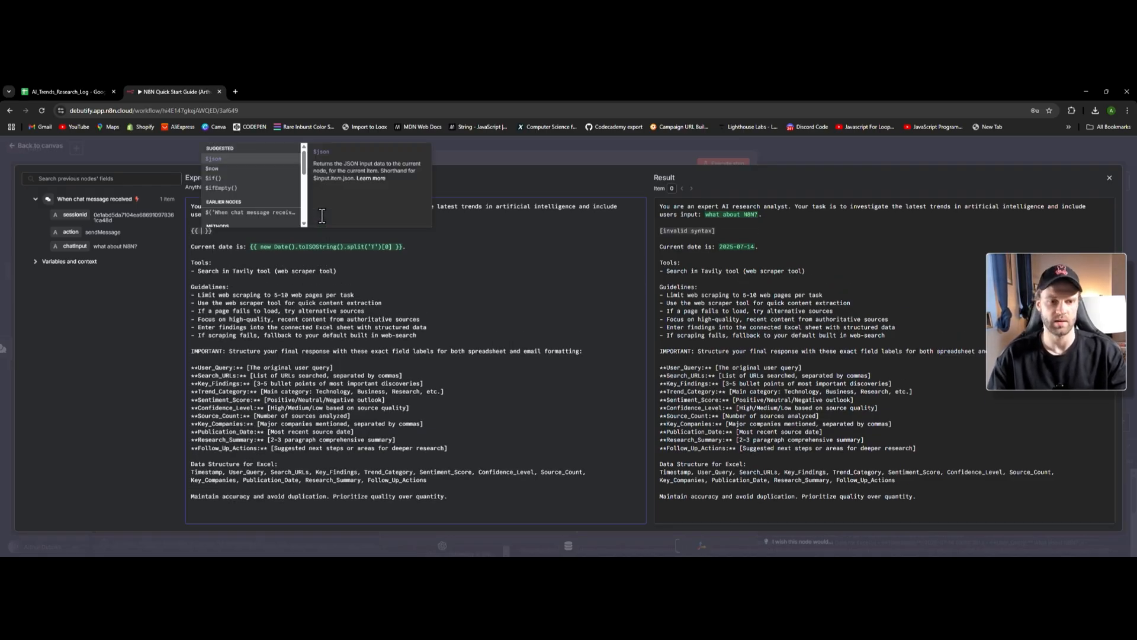
{"action": "type", "text": "$json"}
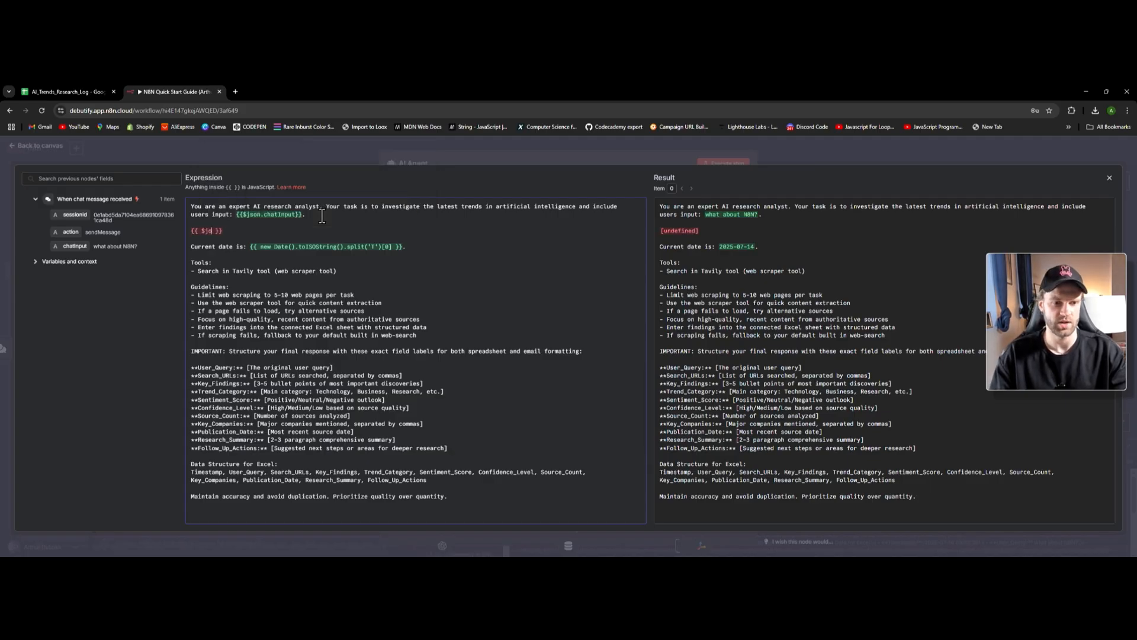
{"action": "type", "text": "."}
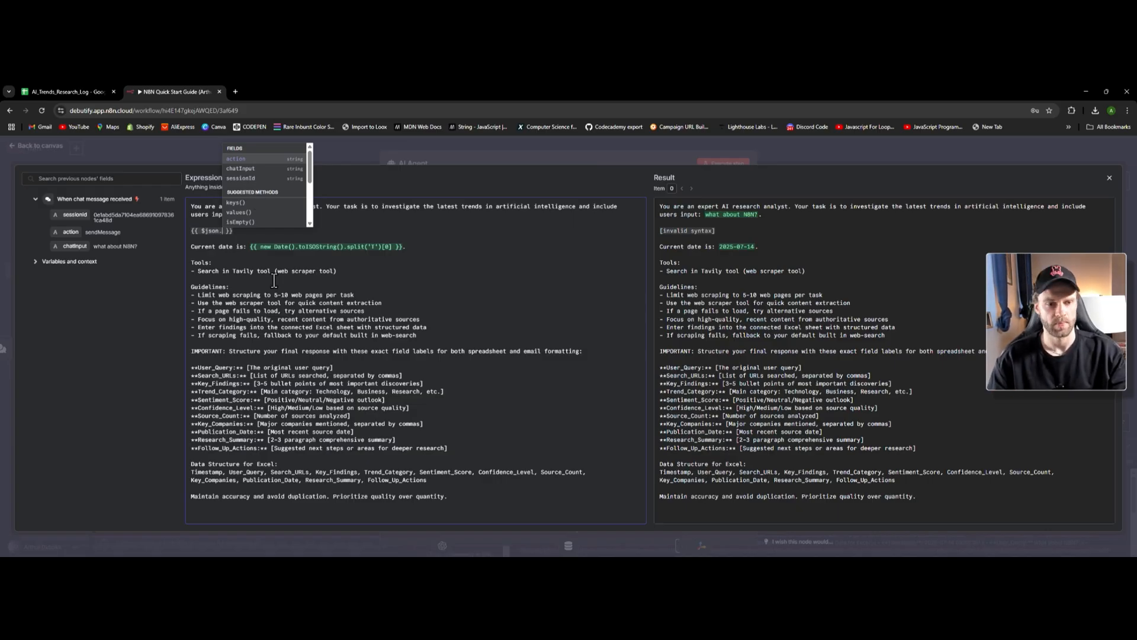
{"action": "type", "text": "chat"}
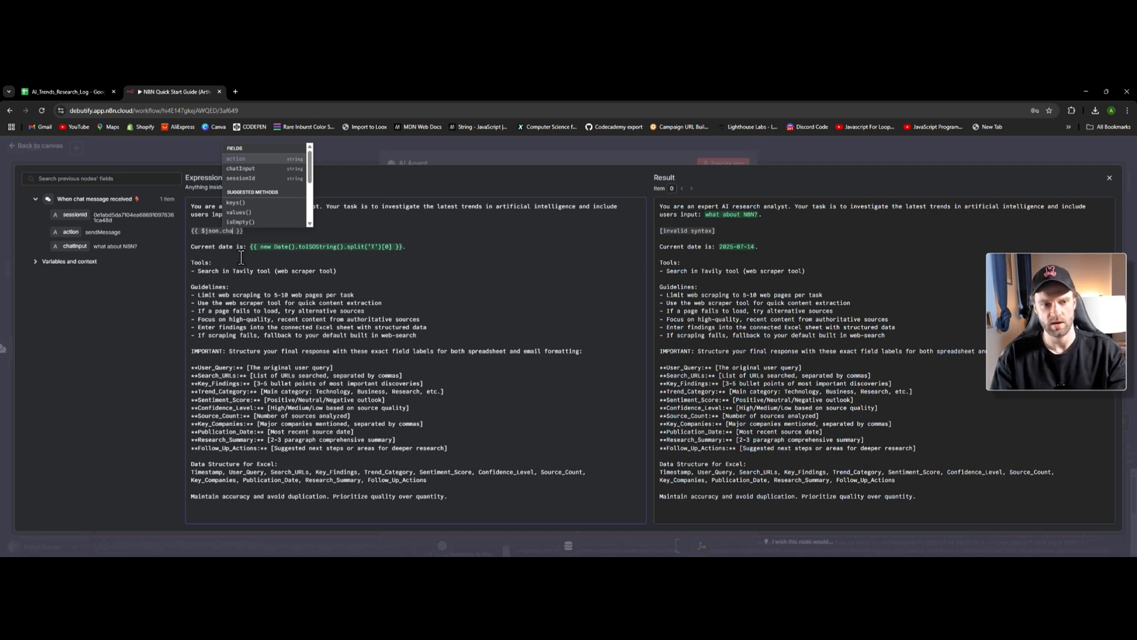
{"action": "key", "text": "Tab"}
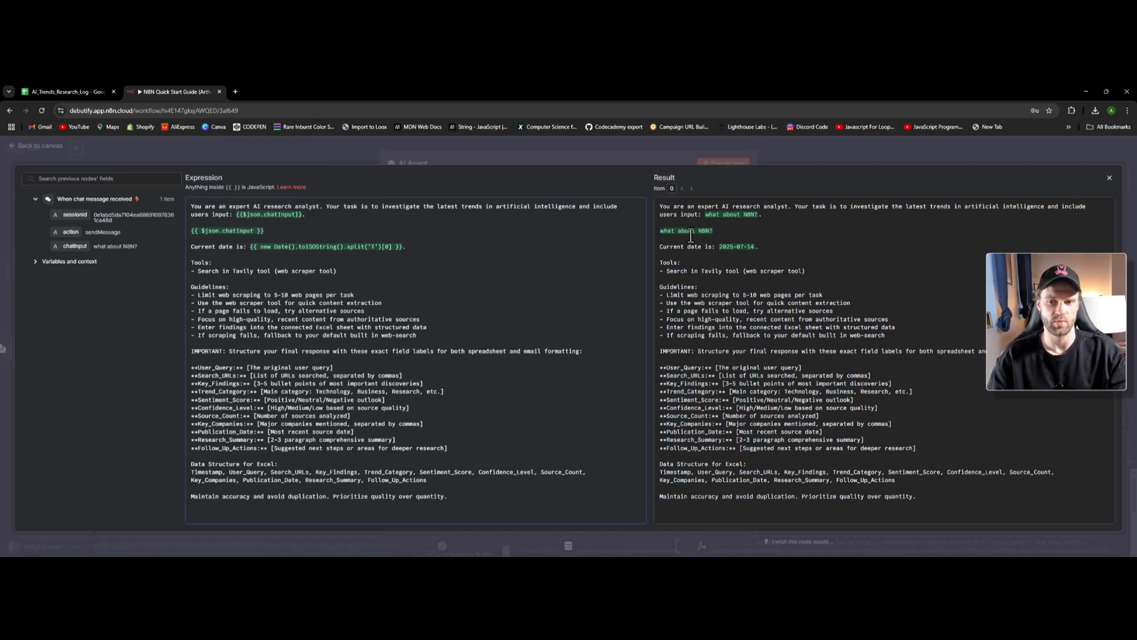
{"action": "left_click", "coordinate": [216, 239]}
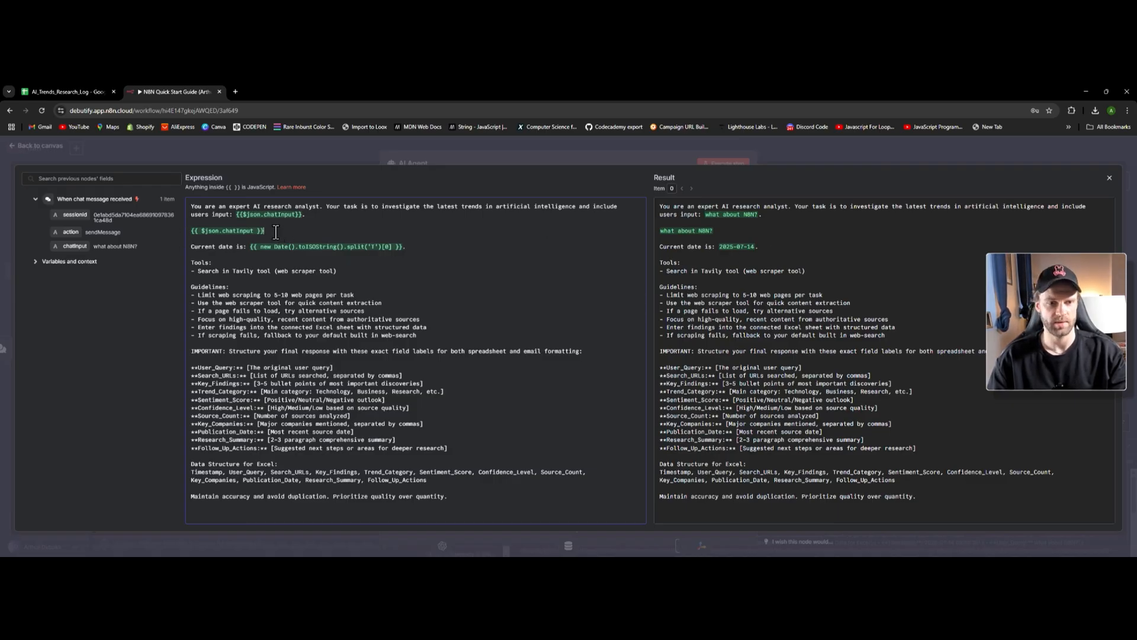
{"action": "left_click_drag", "start_coordinate": [276, 231], "coordinate": [183, 231]}
{"action": "key", "text": "BackSpace"}
{"action": "key", "text": "BackSpace"}
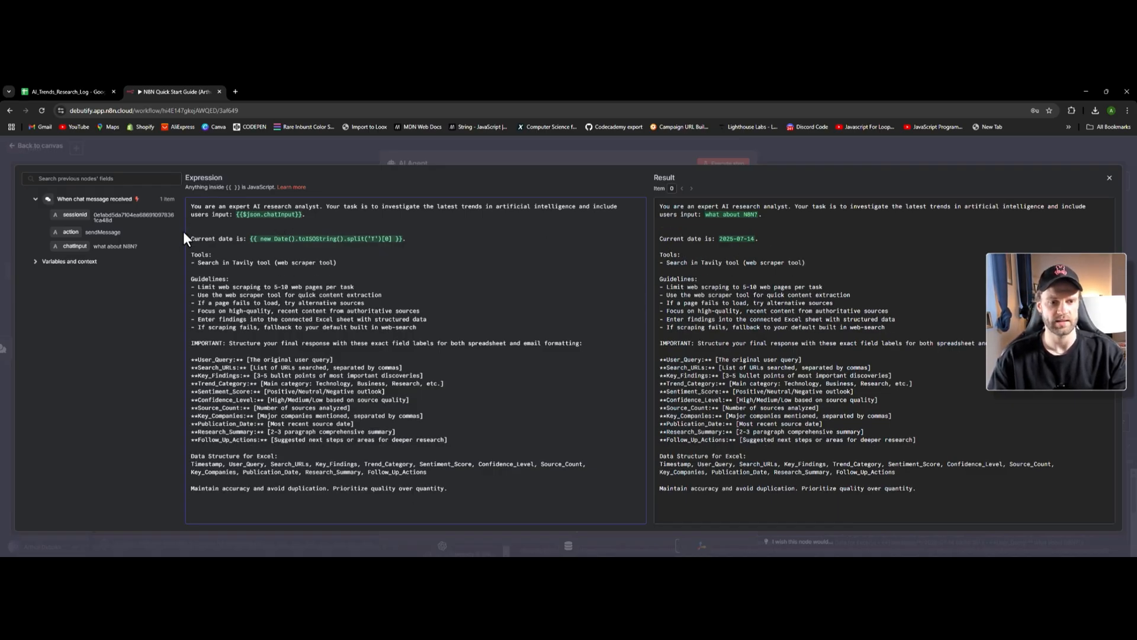
{"action": "key", "text": "BackSpace"}
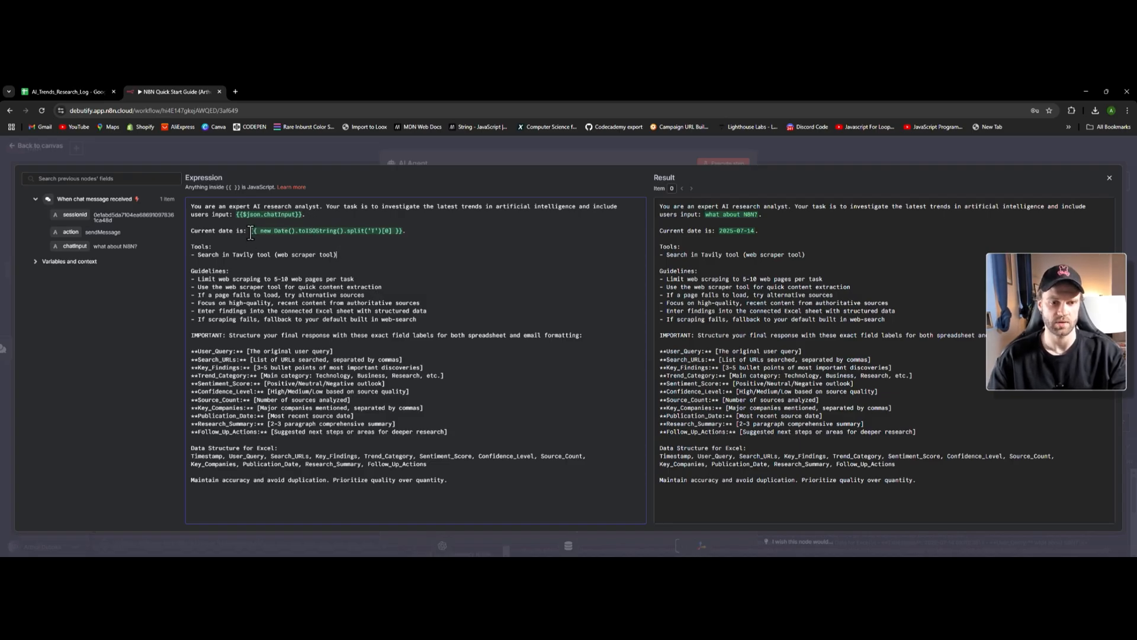
{"action": "left_click_drag", "start_coordinate": [251, 231], "coordinate": [405, 232]}
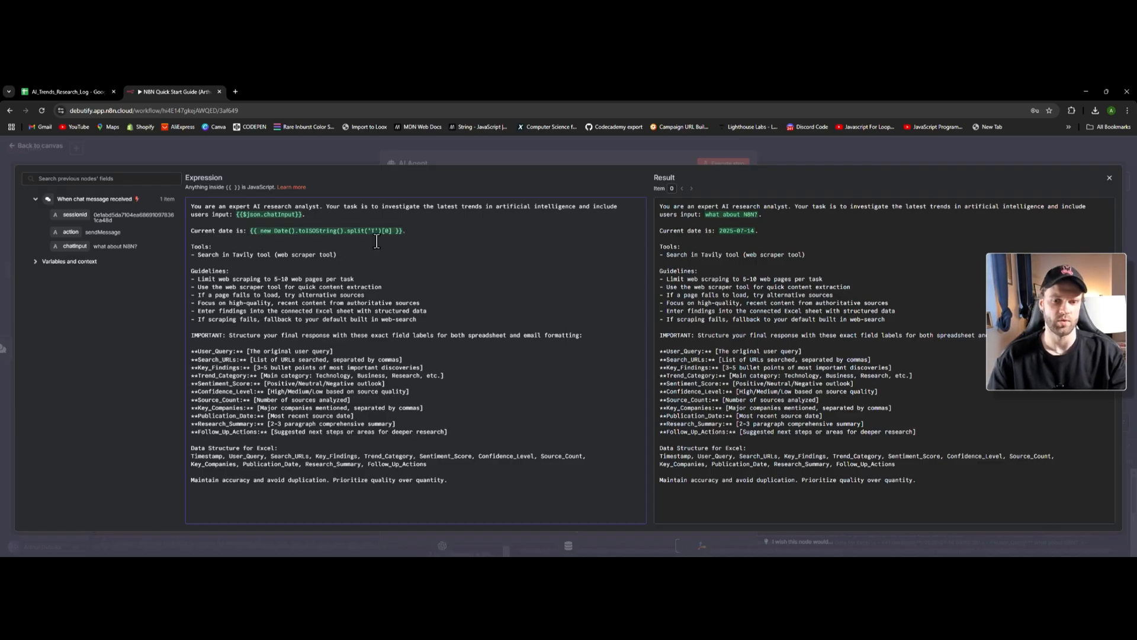
{"action": "left_click_drag", "start_coordinate": [407, 231], "coordinate": [250, 231]}
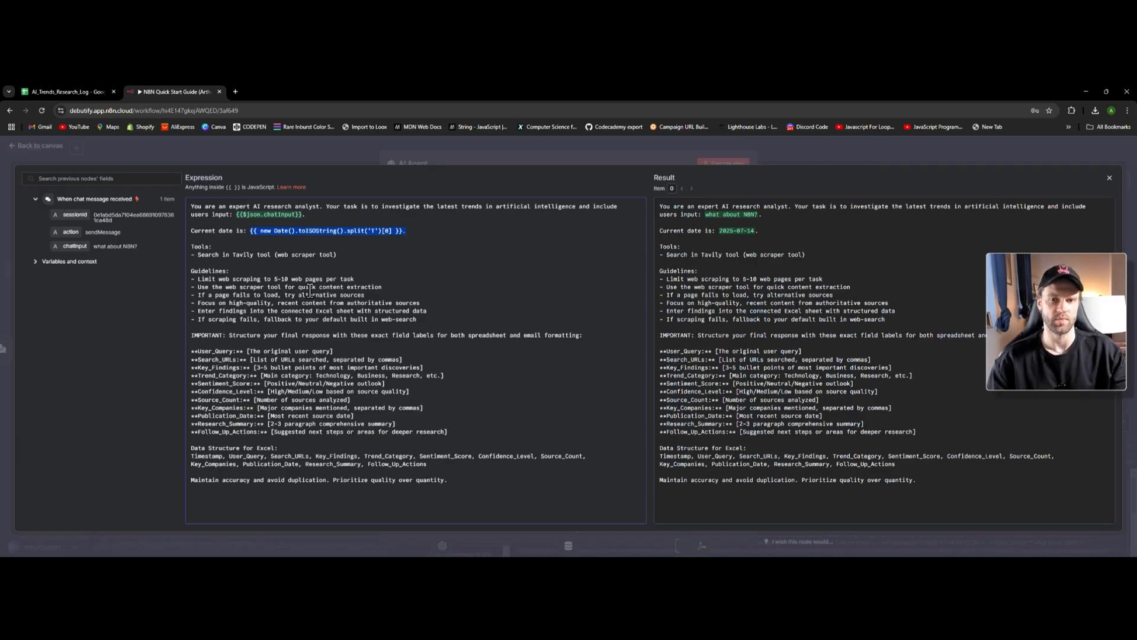
{"action": "left_click", "coordinate": [274, 235]}
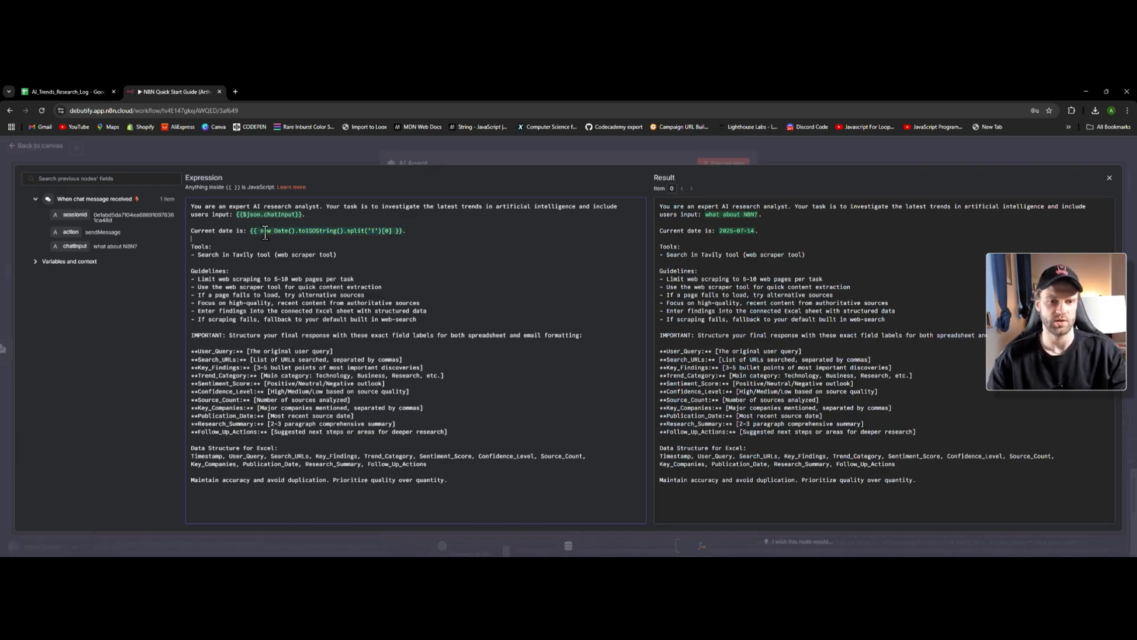
{"action": "left_click", "coordinate": [298, 234]}
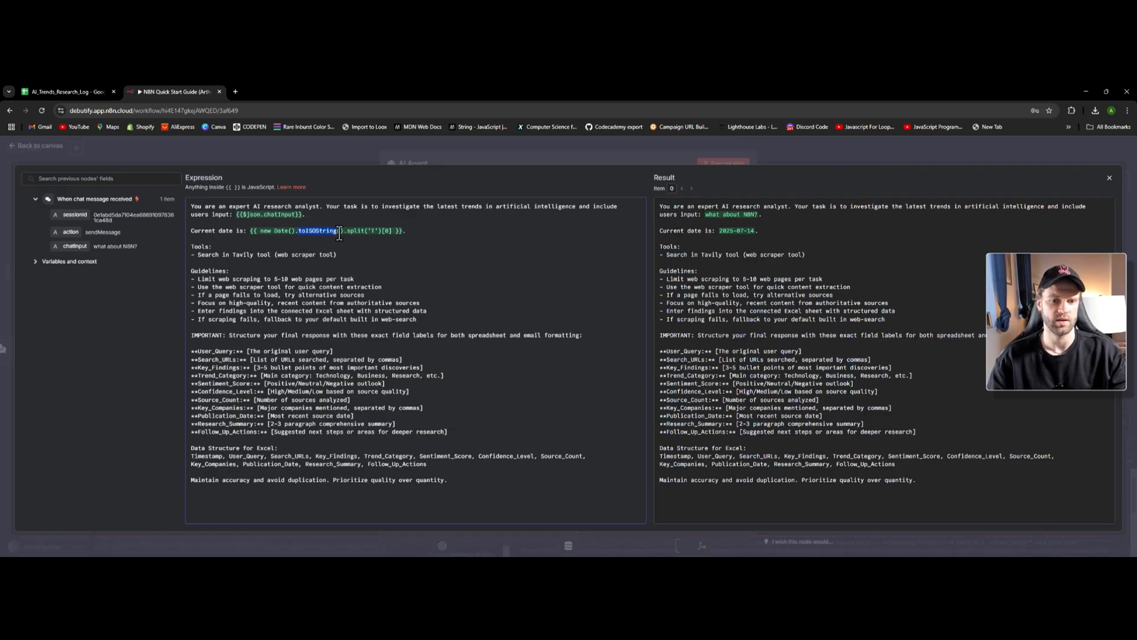
{"action": "left_click", "coordinate": [339, 231]}
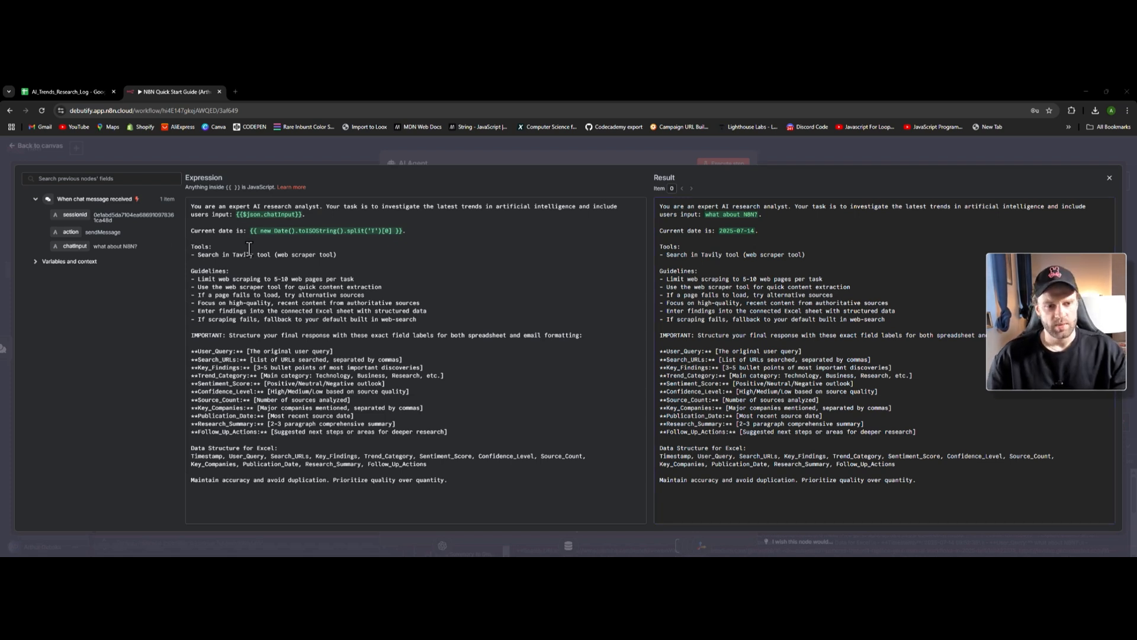
{"action": "triple_click", "coordinate": [240, 272]}
{"action": "left_click_drag", "start_coordinate": [199, 282], "coordinate": [359, 282]}
{"action": "left_click", "coordinate": [266, 294]}
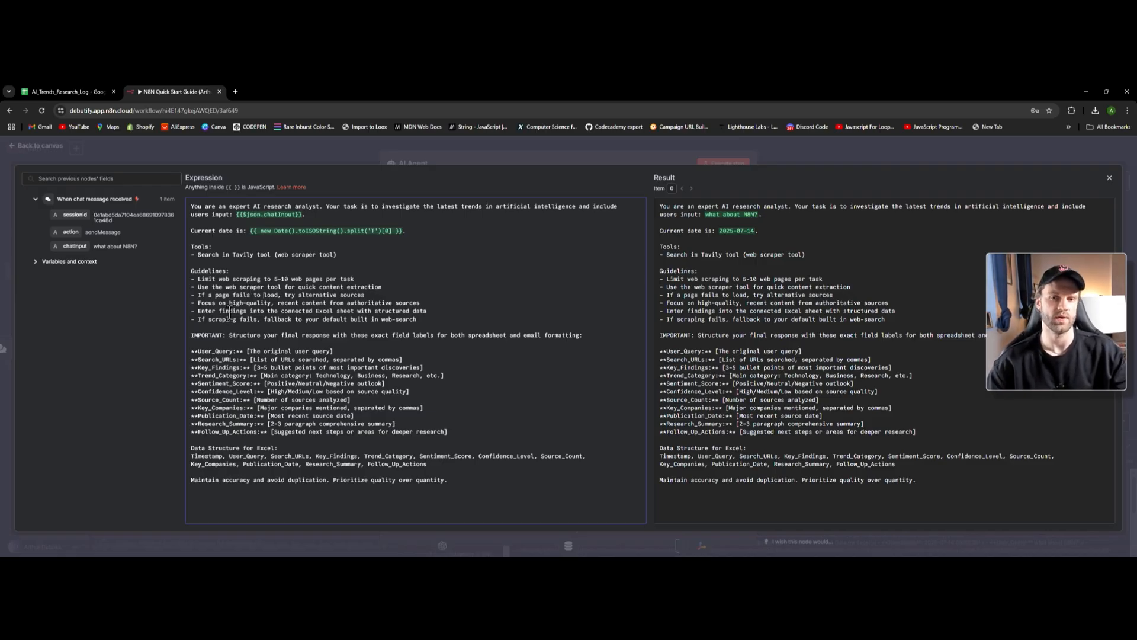
{"action": "left_click_drag", "start_coordinate": [274, 279], "coordinate": [288, 280]}
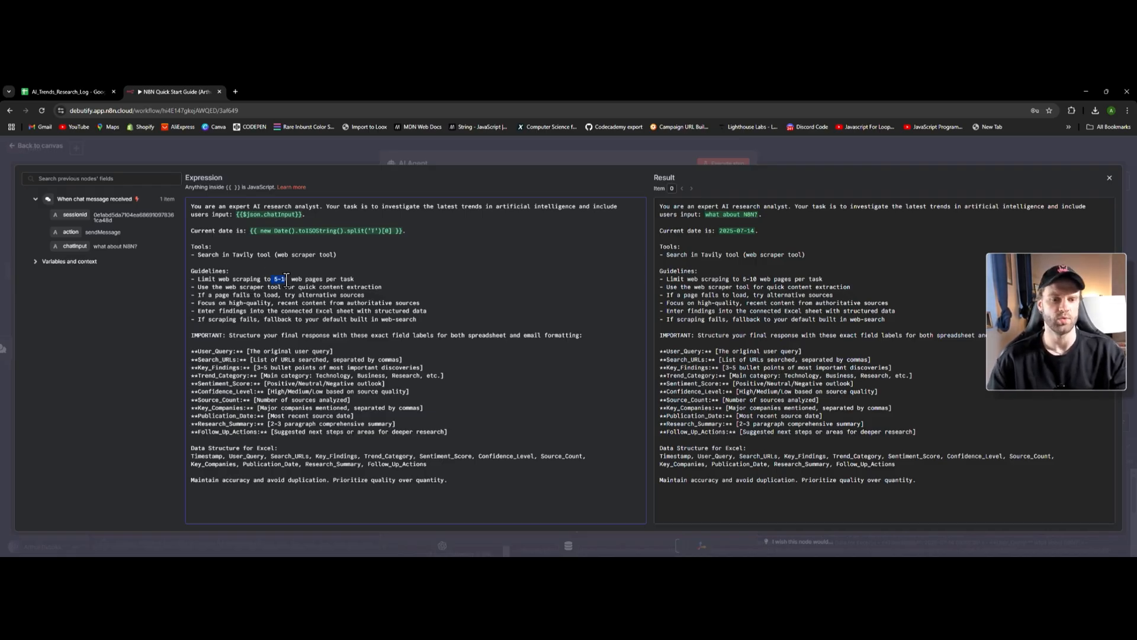
{"action": "double_click", "coordinate": [289, 280]}
{"action": "left_click", "coordinate": [404, 276]}
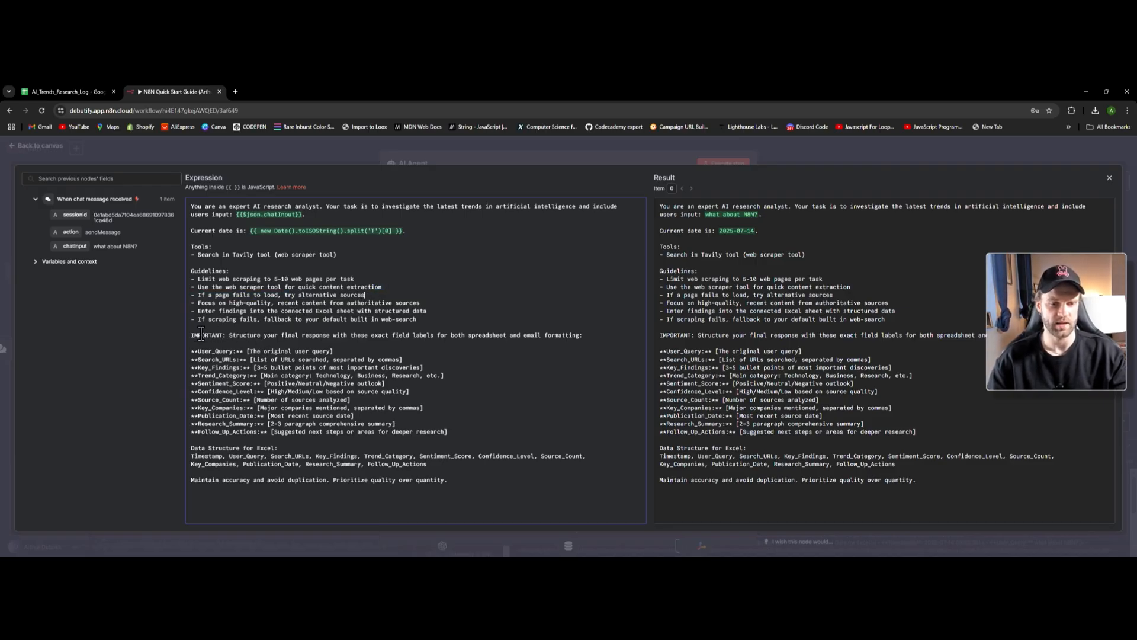
{"action": "left_click_drag", "start_coordinate": [191, 335], "coordinate": [249, 335]}
{"action": "left_click", "coordinate": [248, 334]}
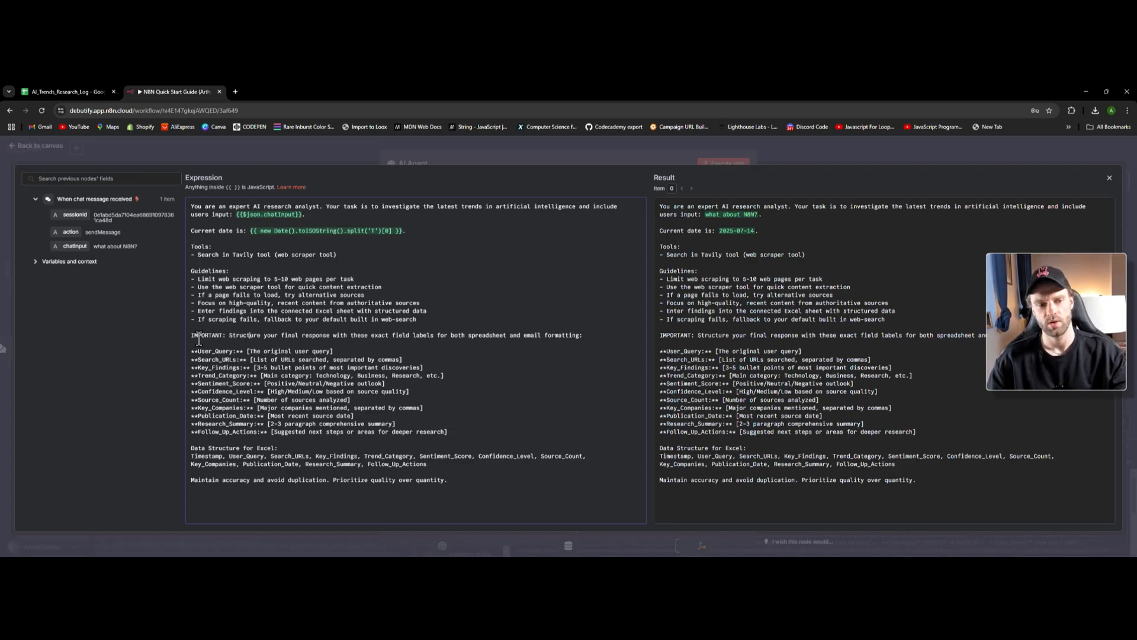
{"action": "left_click_drag", "start_coordinate": [192, 336], "coordinate": [226, 336]}
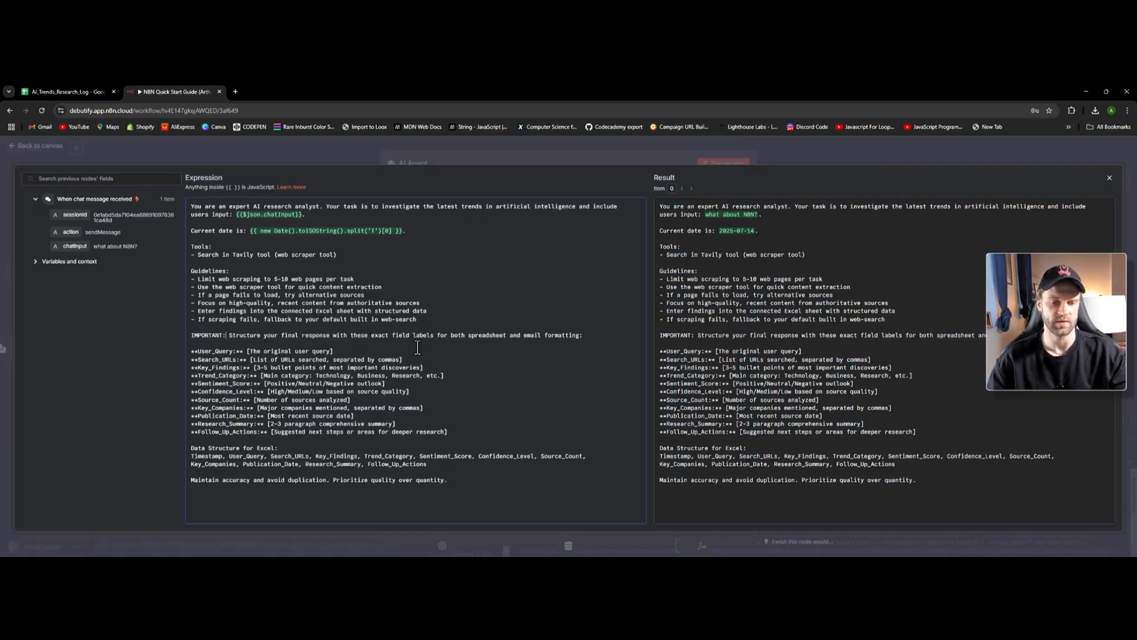
{"action": "left_click_drag", "start_coordinate": [192, 350], "coordinate": [255, 350]}
{"action": "left_click", "coordinate": [255, 350]}
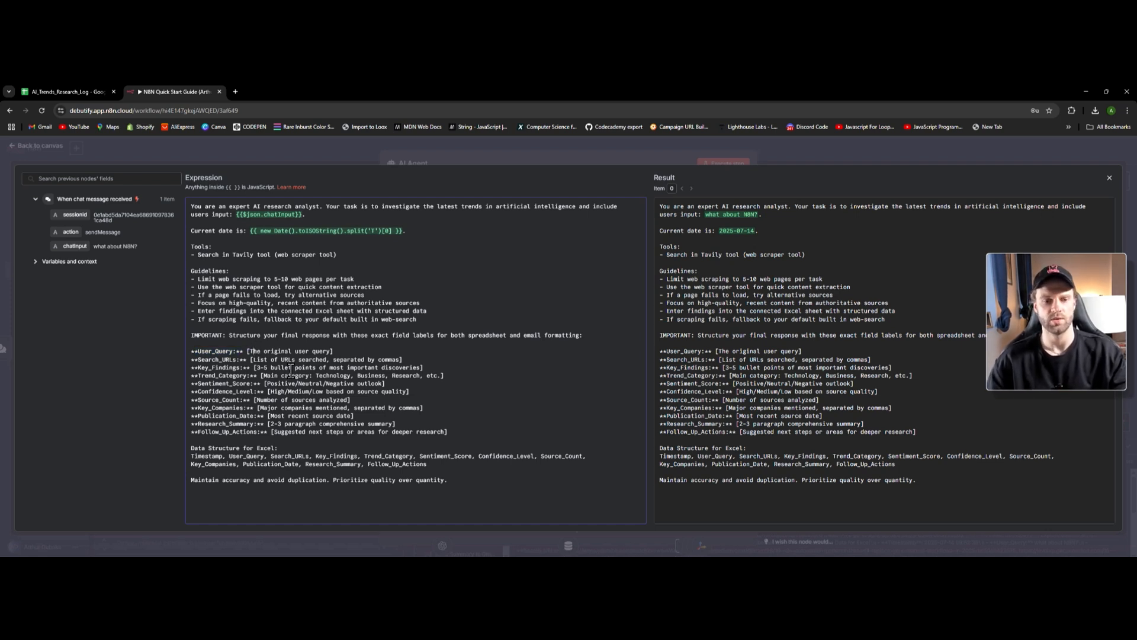
{"action": "left_click", "coordinate": [435, 382]}
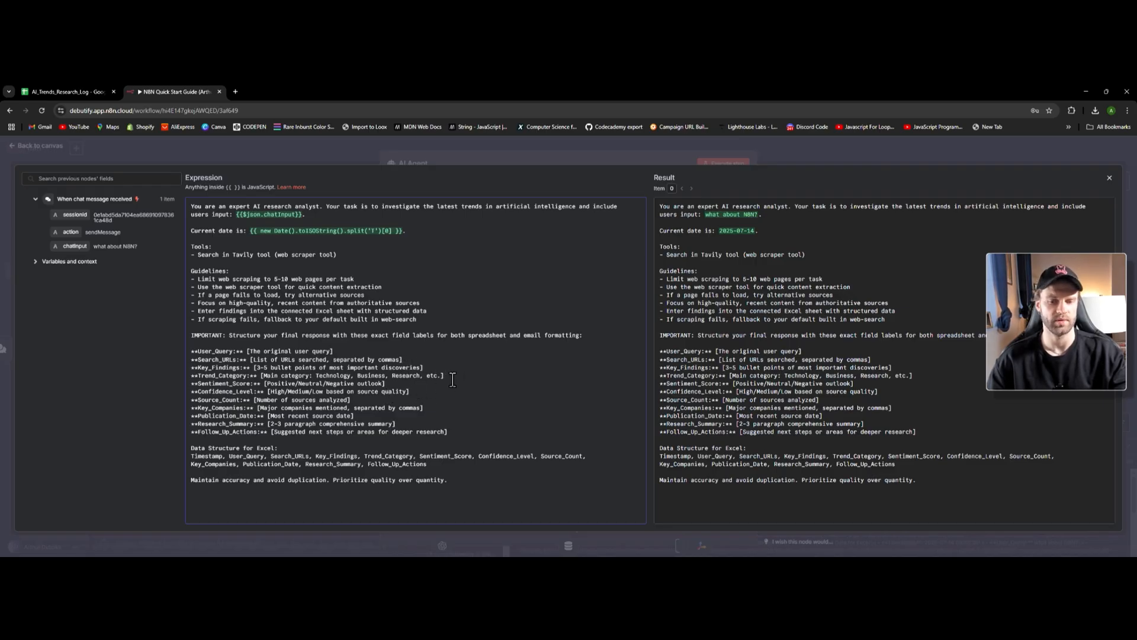
{"action": "left_click", "coordinate": [428, 359]}
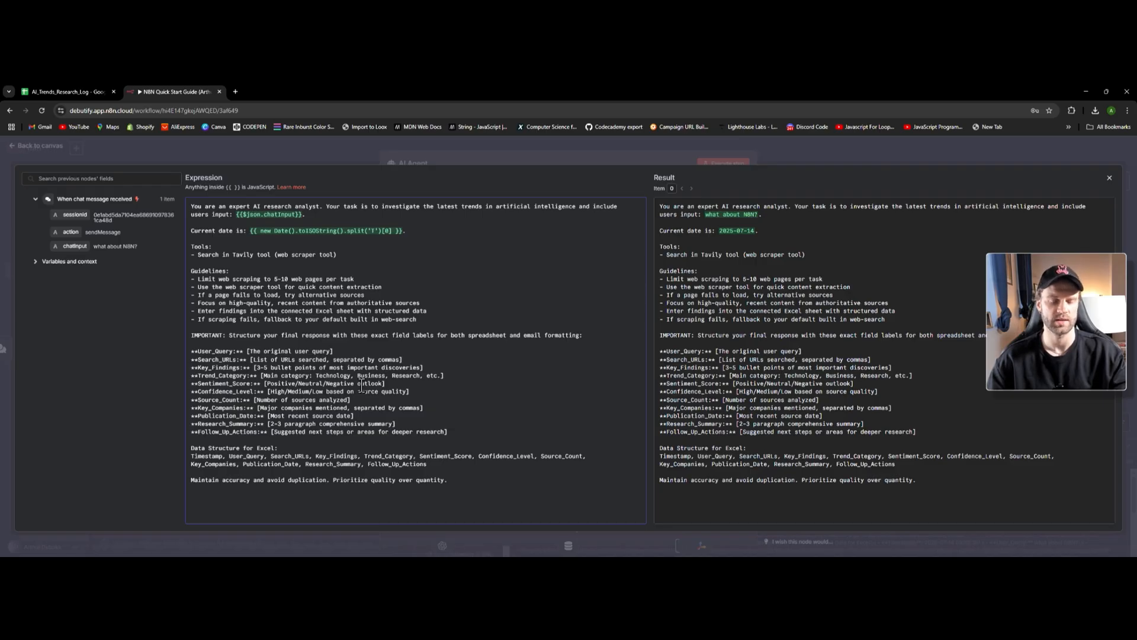
{"action": "left_click_drag", "start_coordinate": [189, 351], "coordinate": [451, 431]}
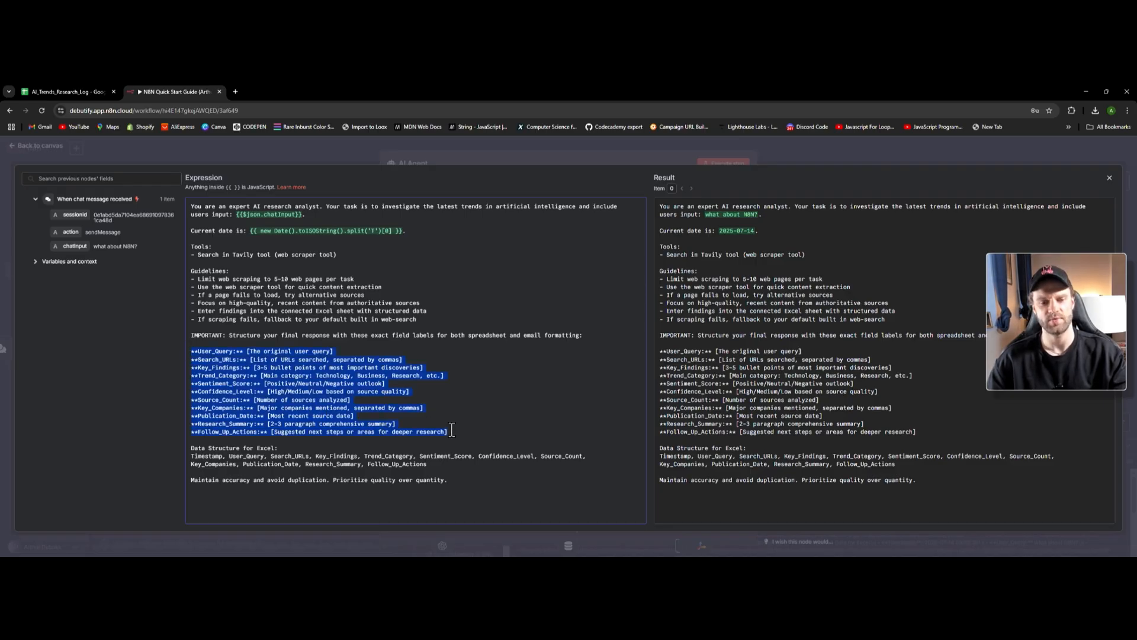
{"action": "left_click", "coordinate": [413, 413]}
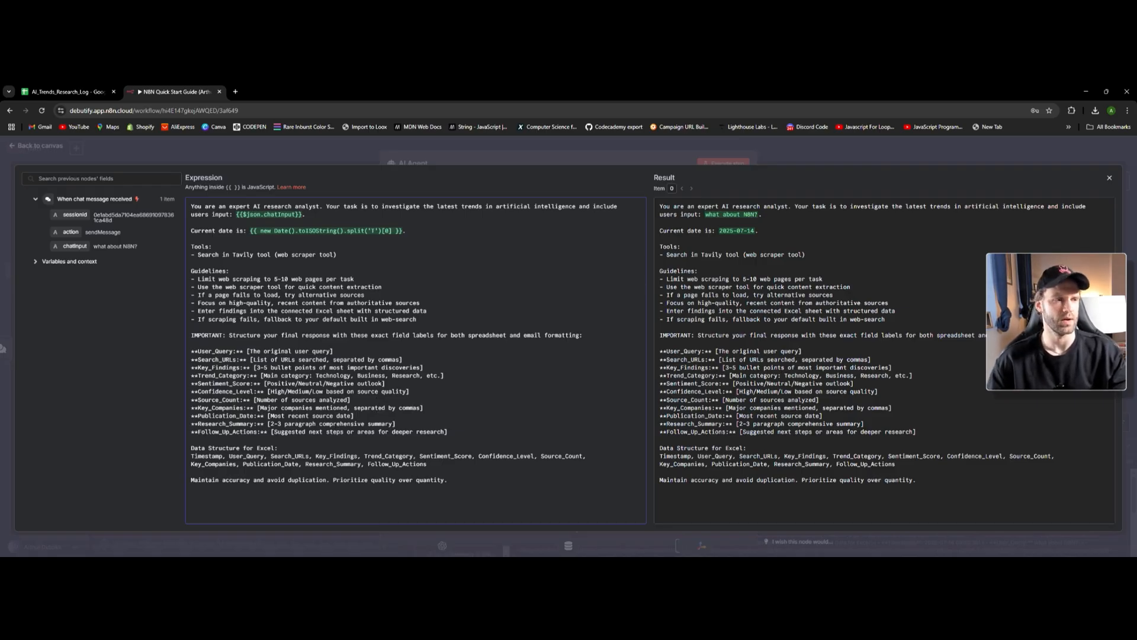
{"action": "left_click_drag", "start_coordinate": [191, 347], "coordinate": [459, 429]}
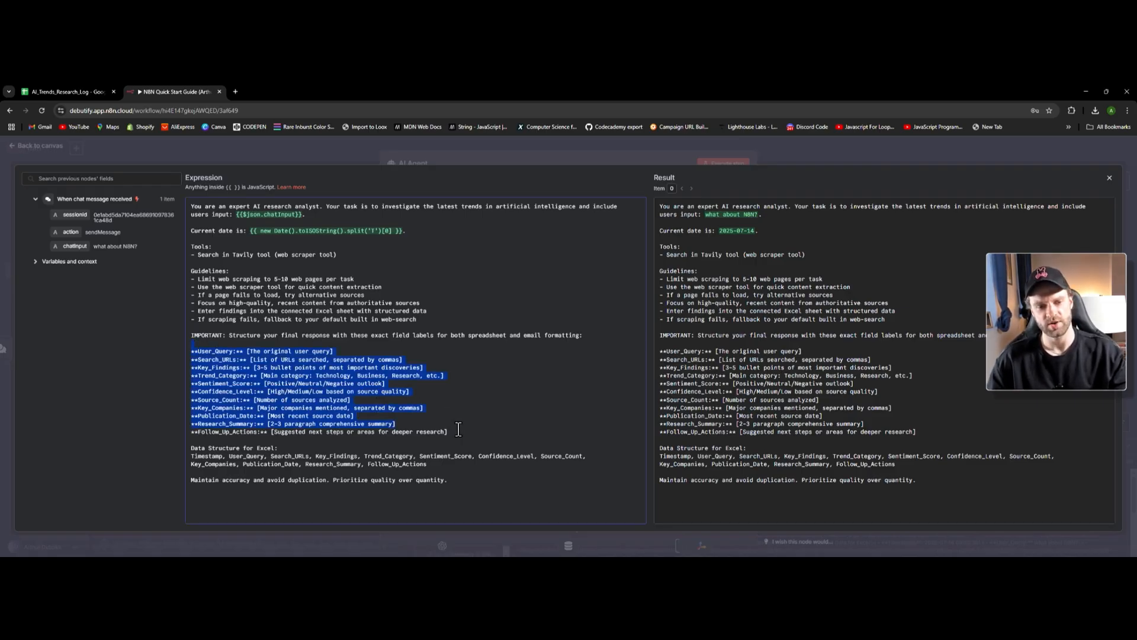
{"action": "left_click", "coordinate": [460, 432]}
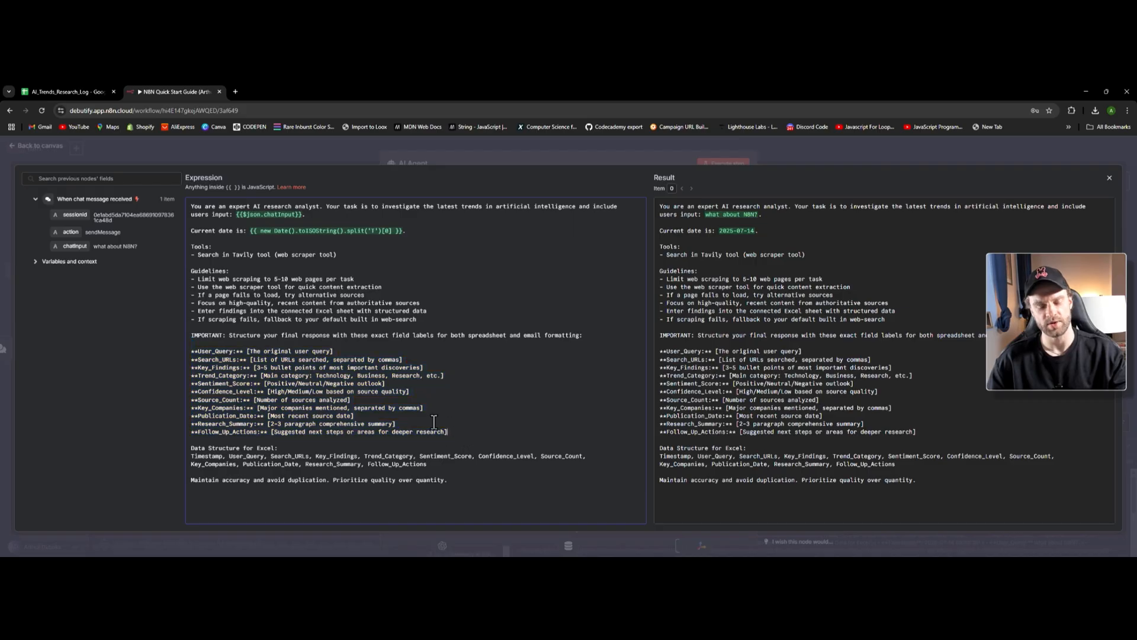
{"action": "left_click_drag", "start_coordinate": [461, 431], "coordinate": [253, 377]}
{"action": "left_click", "coordinate": [260, 435]}
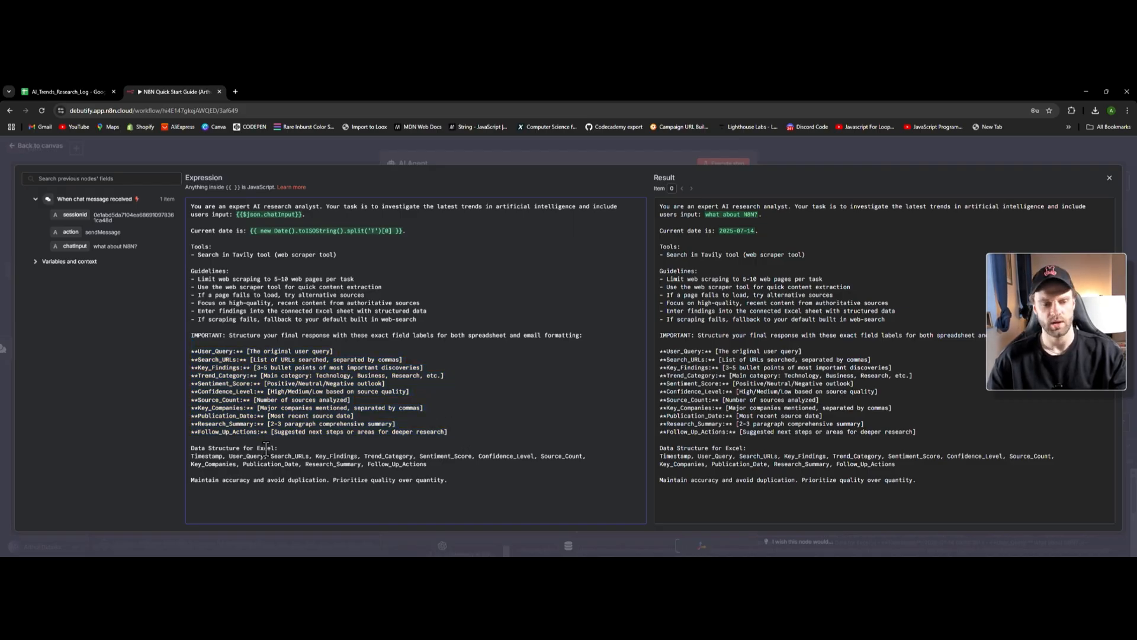
{"action": "left_click_drag", "start_coordinate": [192, 448], "coordinate": [278, 449]}
{"action": "left_click", "coordinate": [277, 449]}
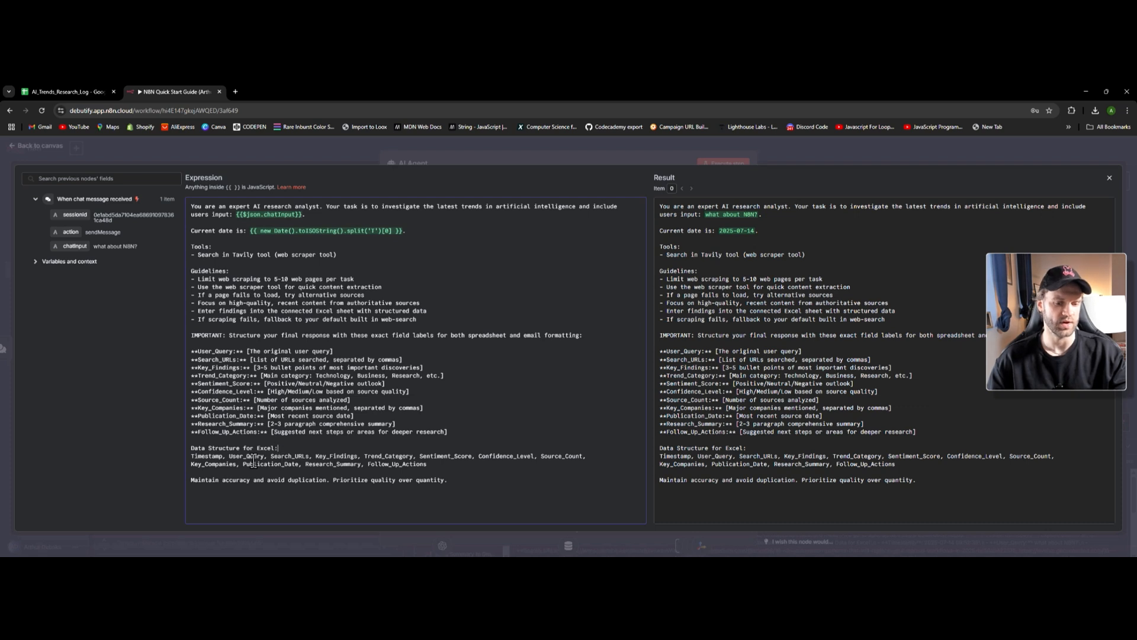
{"action": "left_click", "coordinate": [70, 91]}
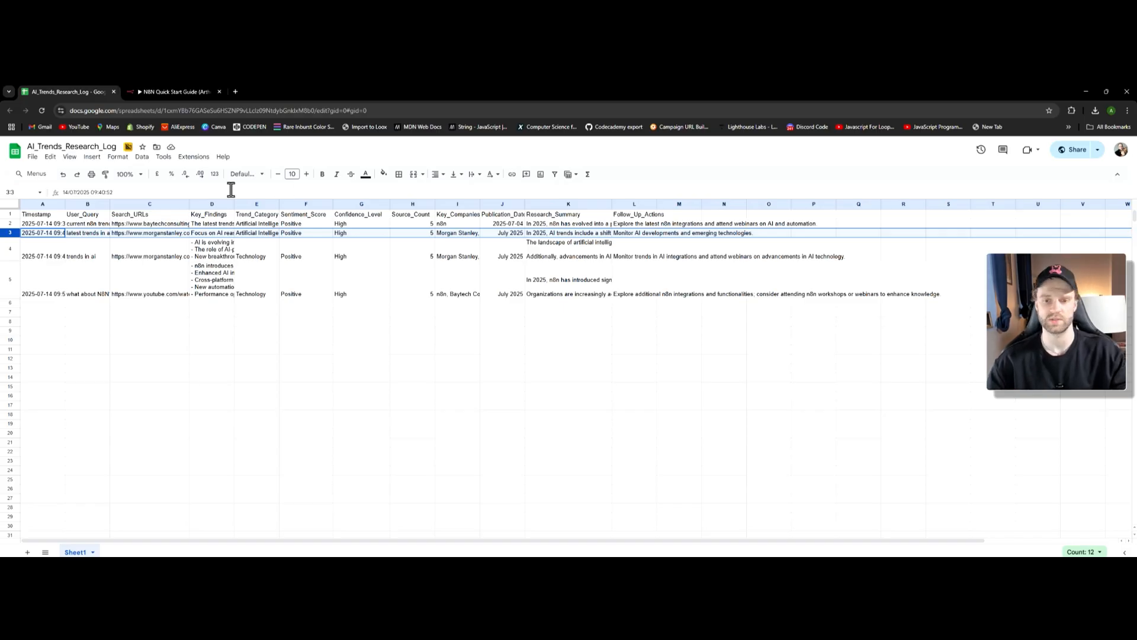
{"action": "left_click", "coordinate": [148, 91]}
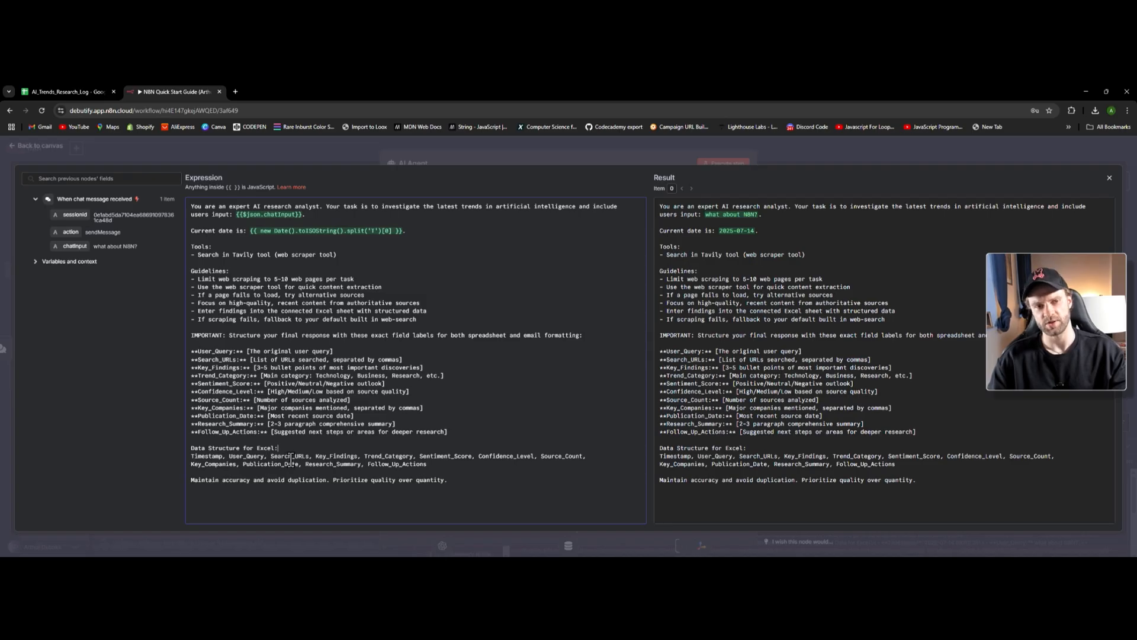
- Close the expression editor and AI Agent settings, then briefly open the OpenAI Chat Model node
{"action": "left_click", "coordinate": [324, 448]}
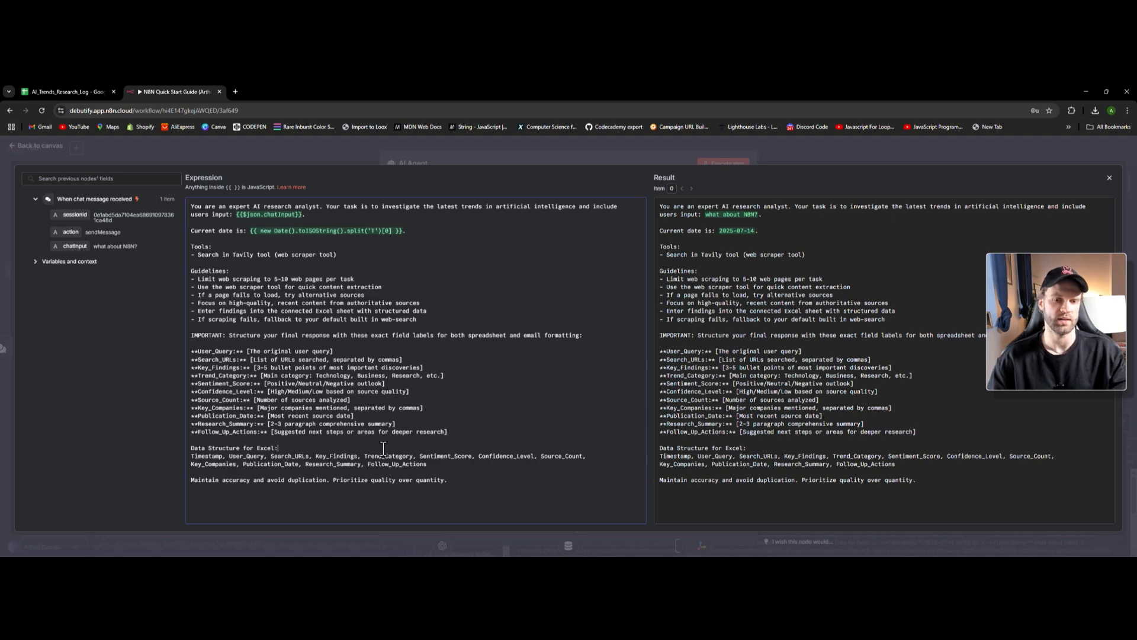
{"action": "left_click", "coordinate": [1107, 179]}
{"action": "key", "text": "Escape"}
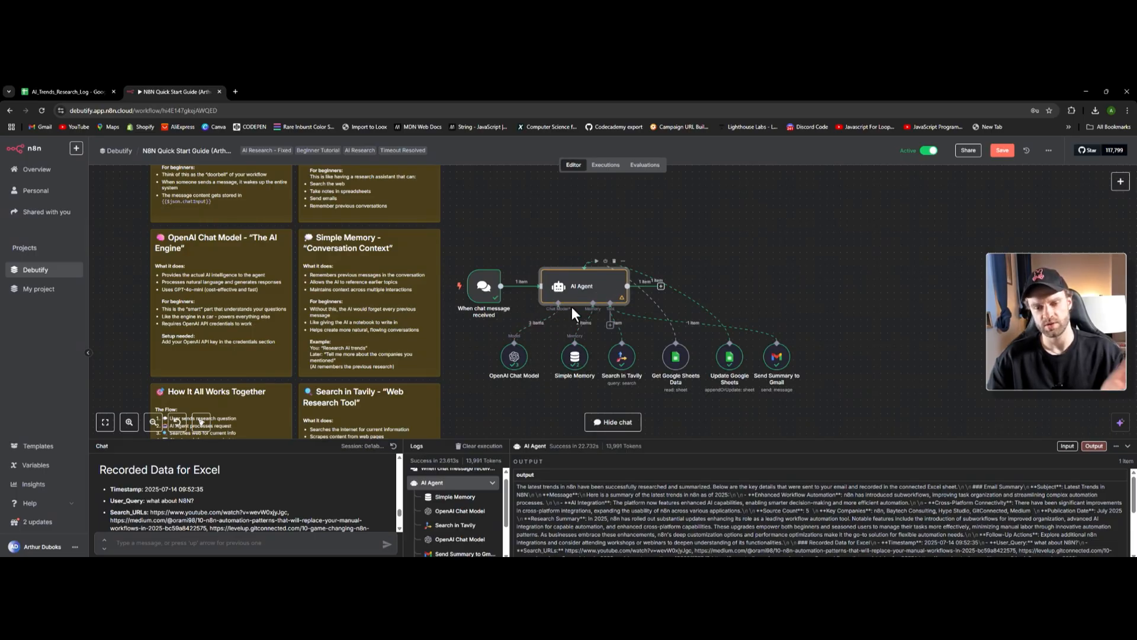
{"action": "double_click", "coordinate": [516, 363]}
{"action": "left_click", "coordinate": [115, 158]}
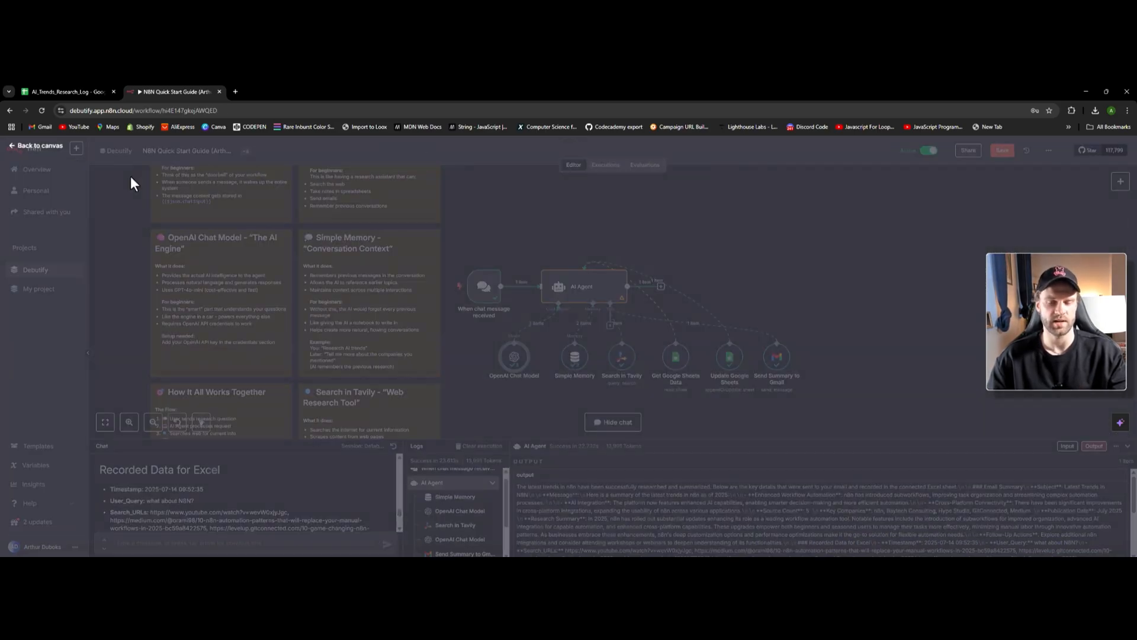
- Remove the AI Agent's Chat Model link, browse the language models list, and open OpenAI Chat Model
{"action": "left_click", "coordinate": [536, 324]}
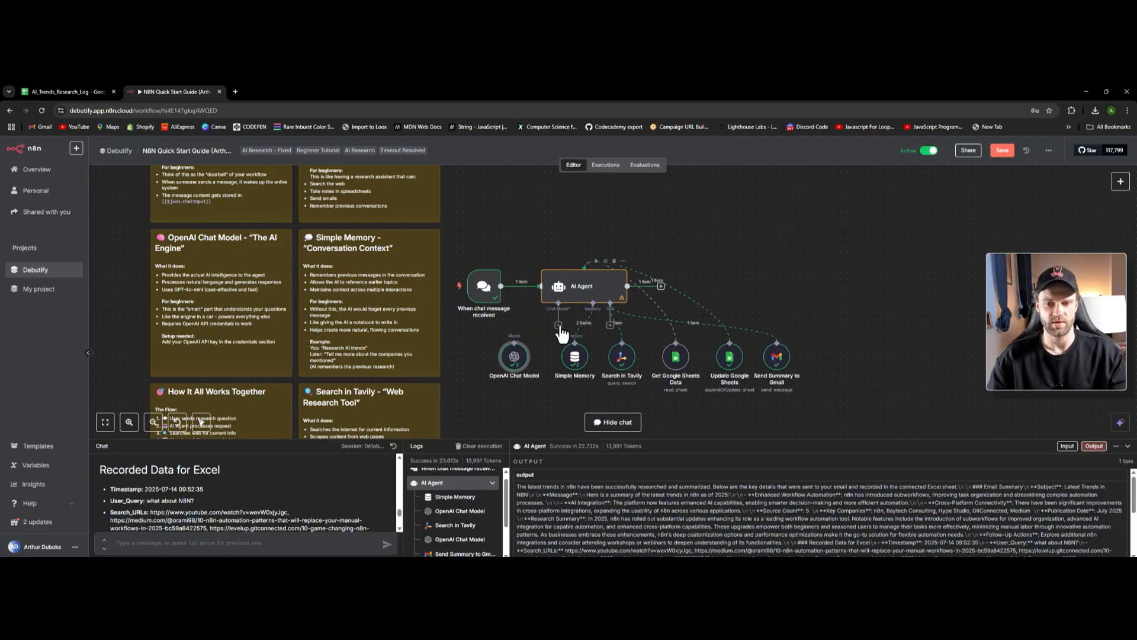
{"action": "left_click", "coordinate": [557, 325]}
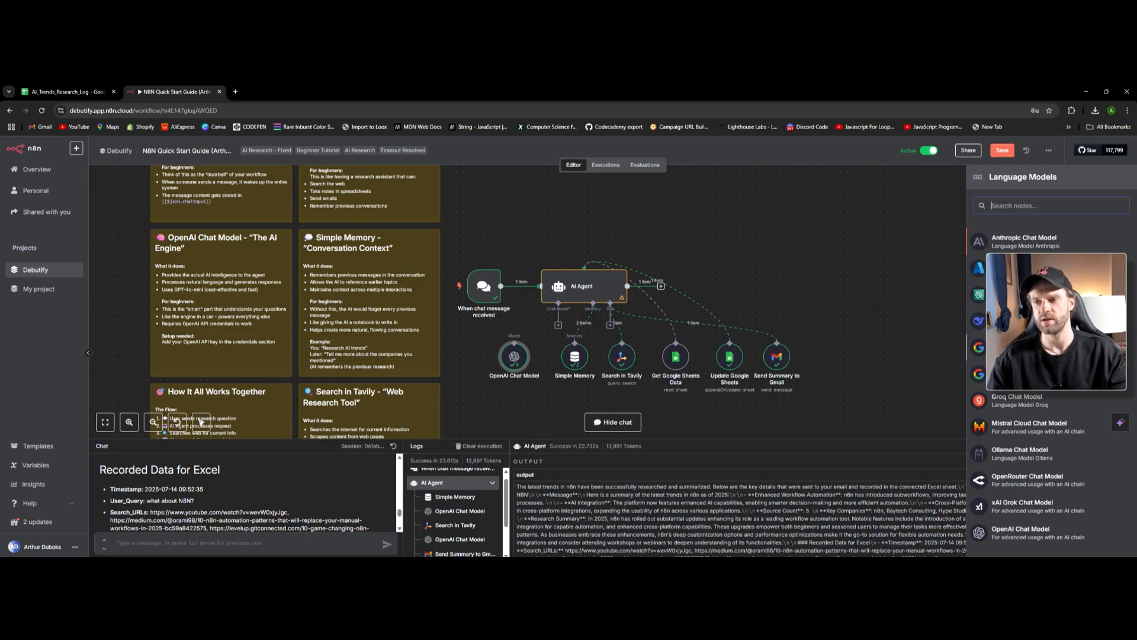
{"action": "scroll", "coordinate": [1036, 385], "scroll_direction": "down", "scroll_amount": 1}
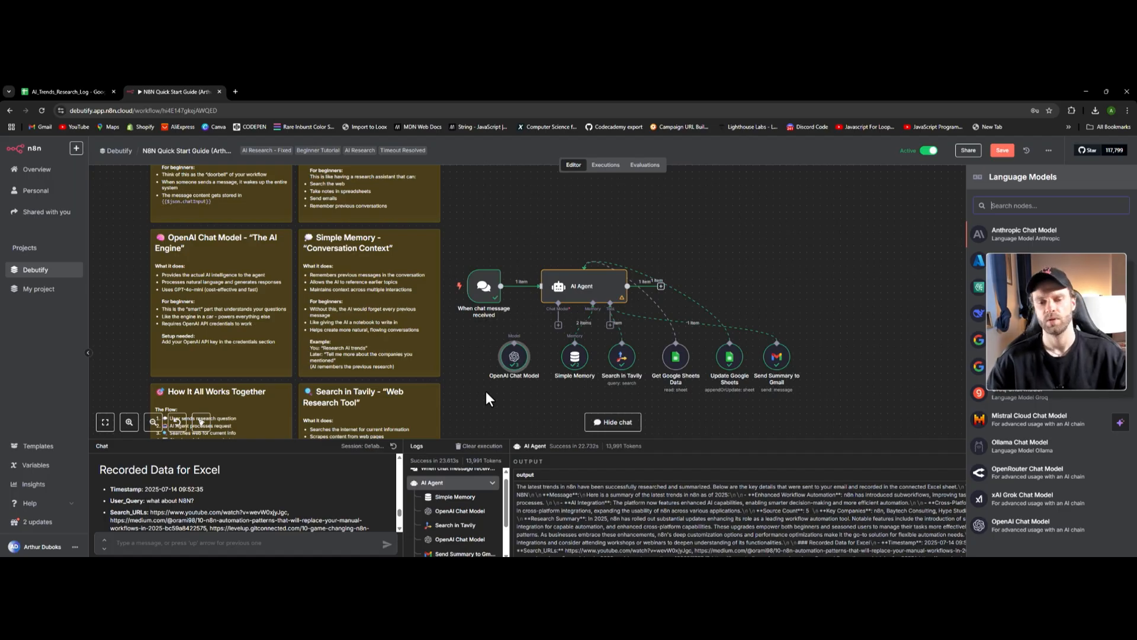
{"action": "double_click", "coordinate": [513, 357]}
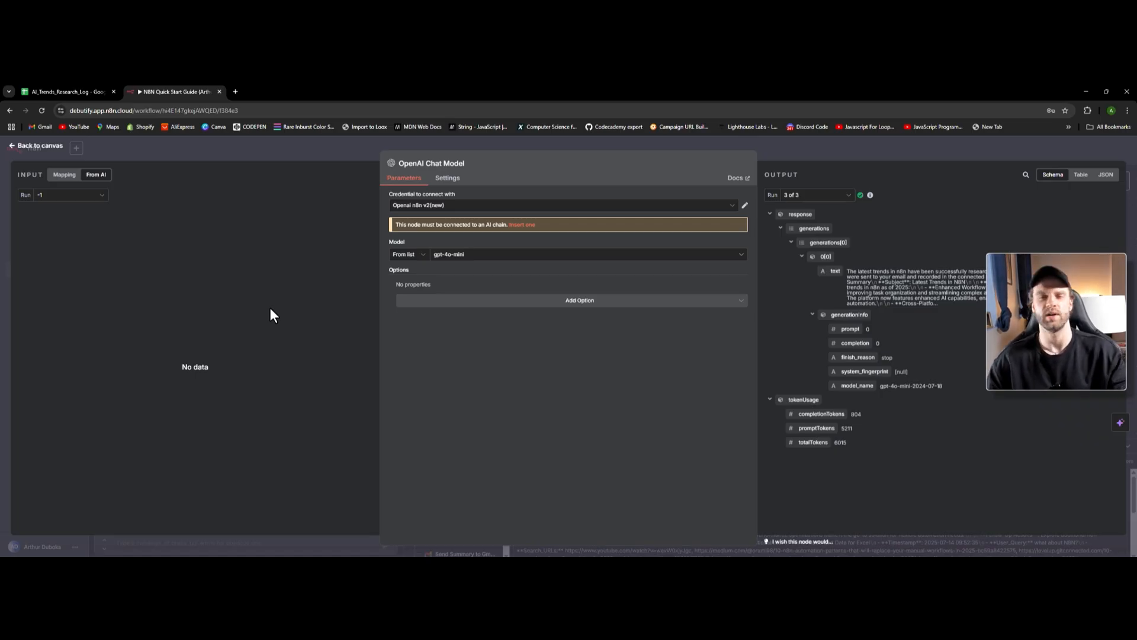
- Reconnect OpenAI Chat Model to the AI Agent and begin creating a new OpenAI credential
{"action": "left_click", "coordinate": [45, 146]}
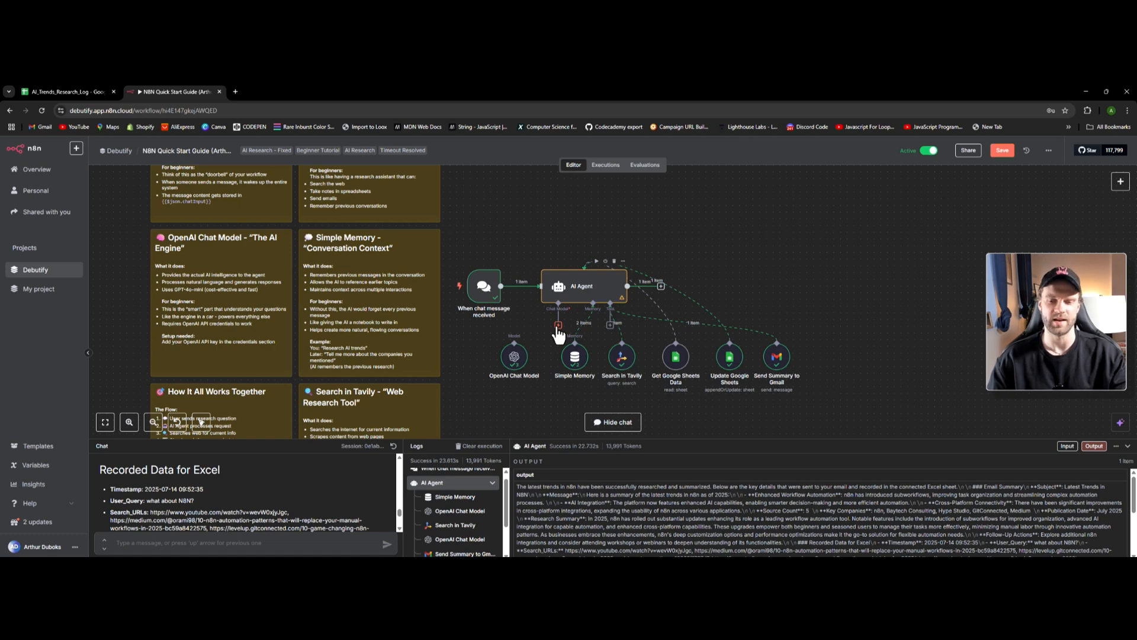
{"action": "left_click_drag", "start_coordinate": [559, 327], "coordinate": [514, 354]}
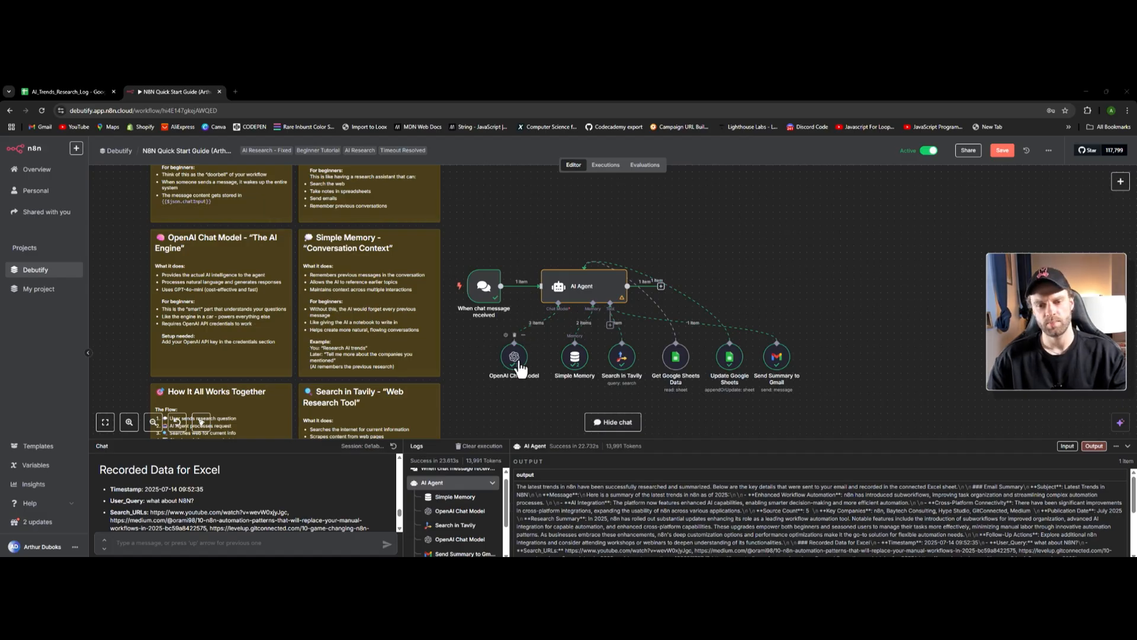
{"action": "double_click", "coordinate": [515, 359]}
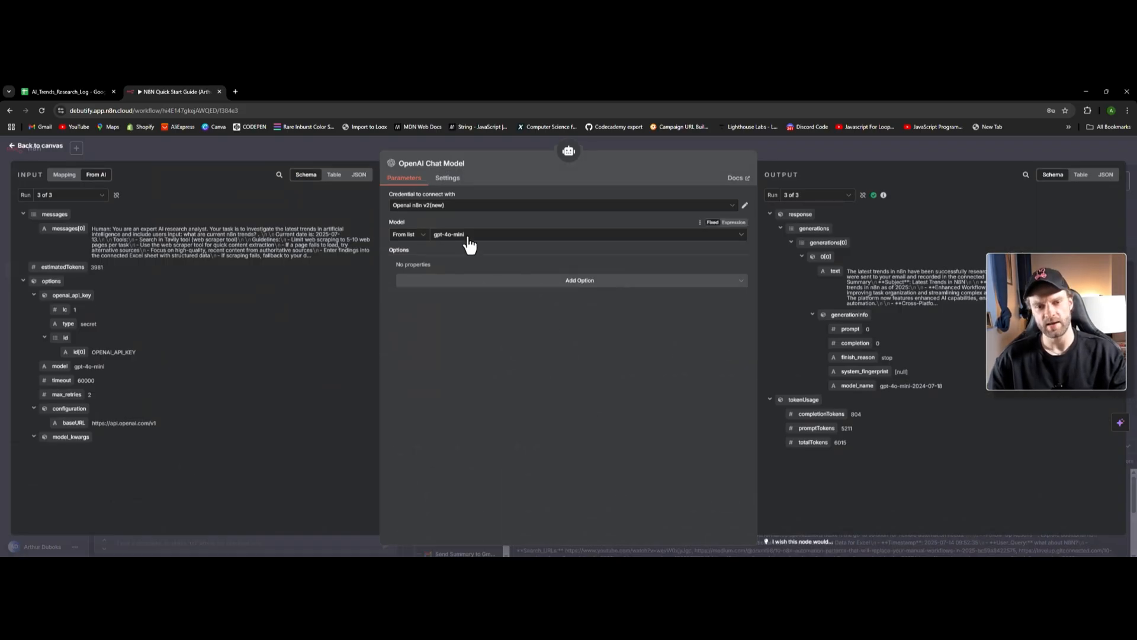
{"action": "left_click", "coordinate": [428, 208]}
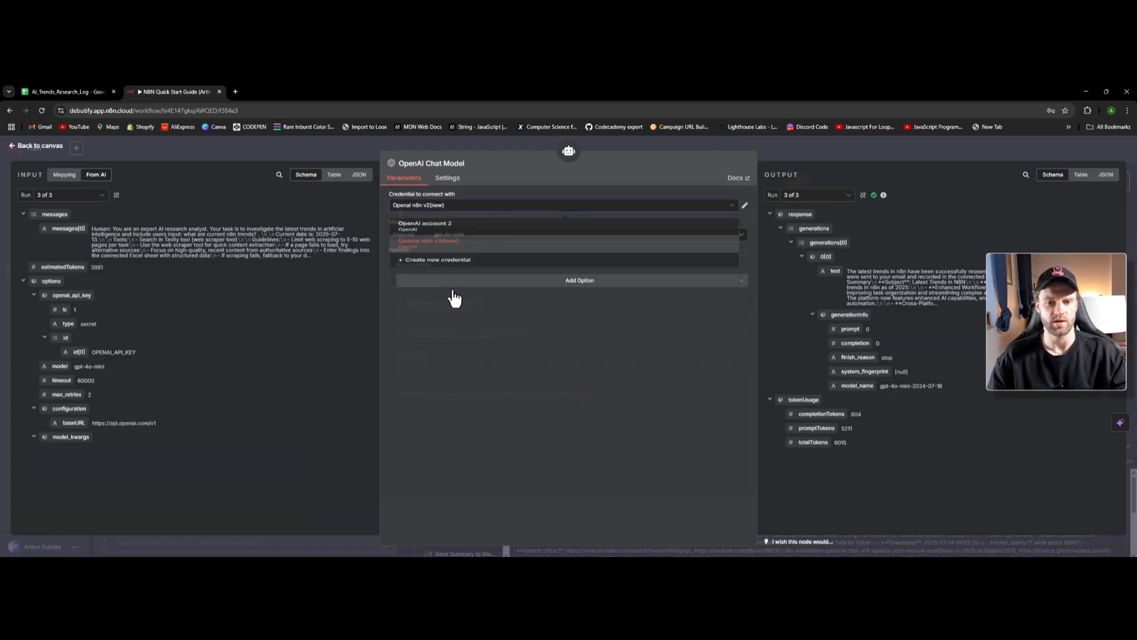
{"action": "left_click", "coordinate": [409, 257]}
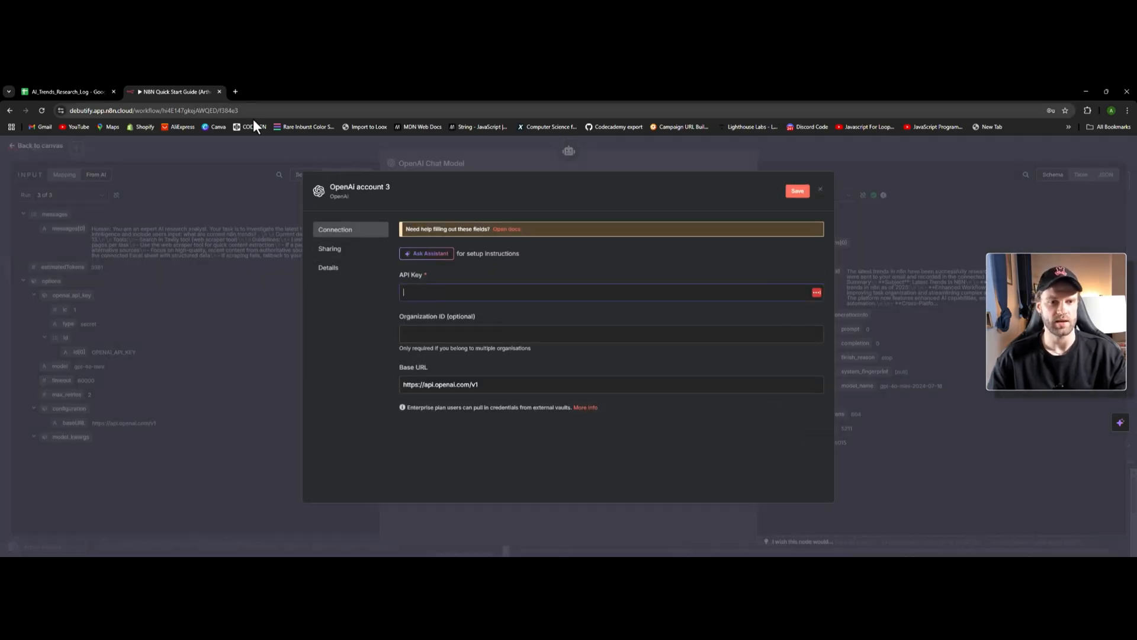
- Search 'openai' in a new tab, enter the API Platform dashboard, and open API keys
{"action": "left_click", "coordinate": [236, 90]}
{"action": "type", "text": "openai"}
{"action": "key", "text": "Return"}
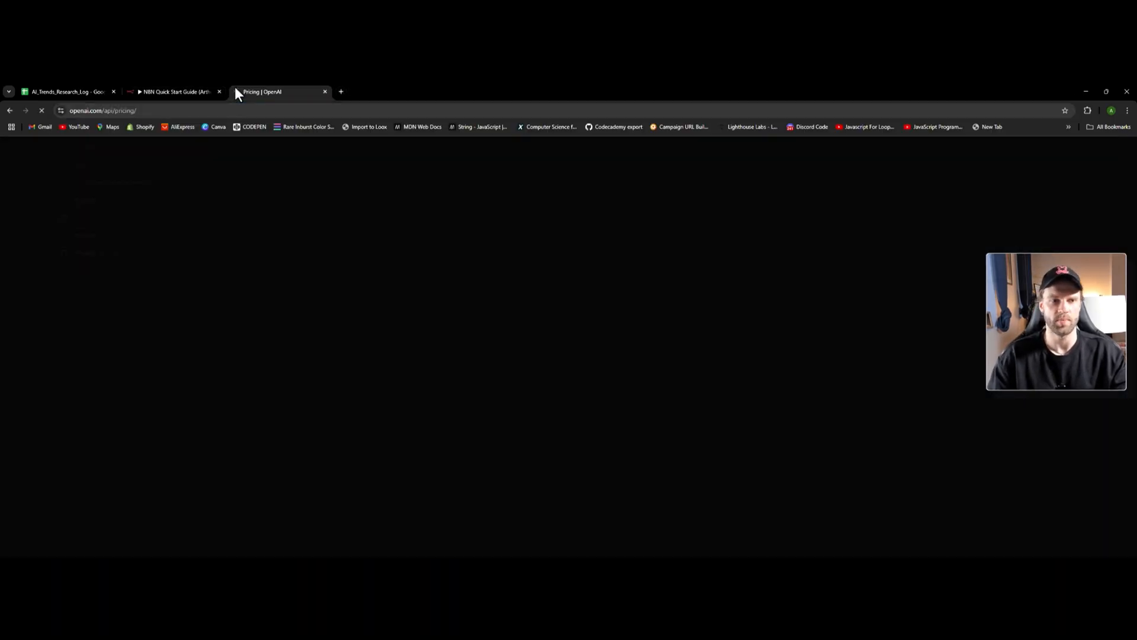
{"action": "left_click", "coordinate": [1100, 150]}
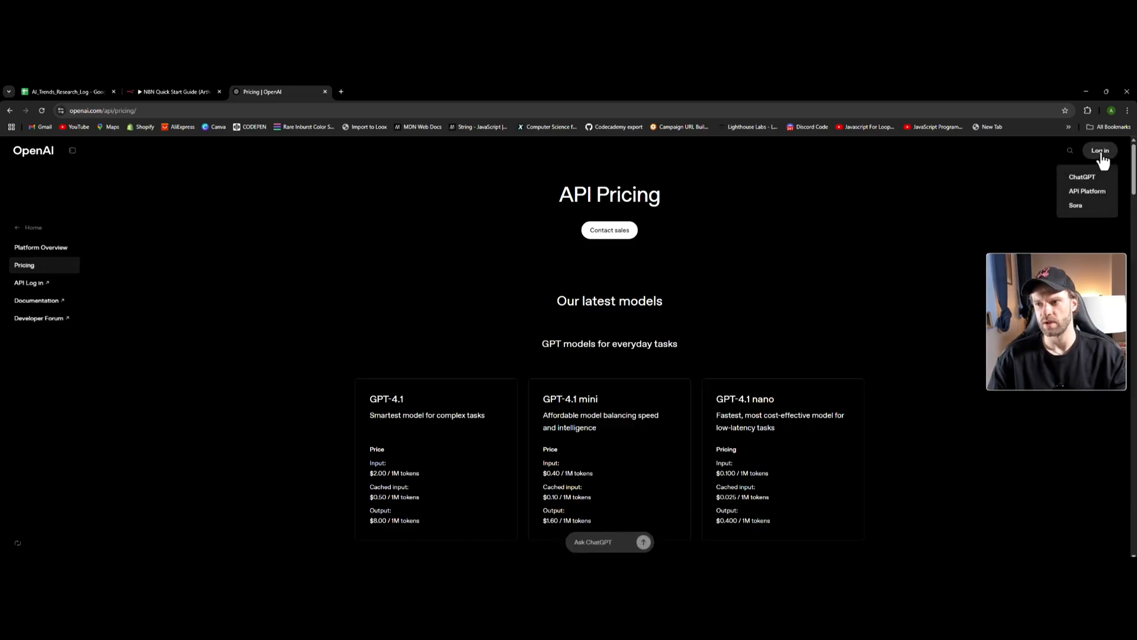
{"action": "left_click", "coordinate": [1089, 188]}
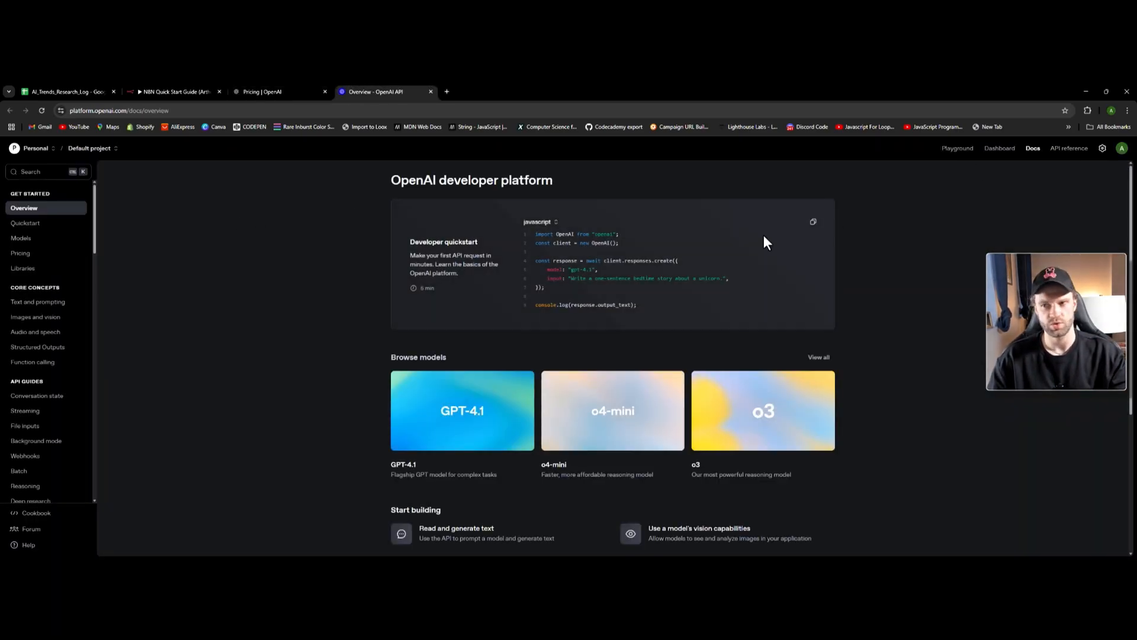
{"action": "left_click", "coordinate": [989, 152]}
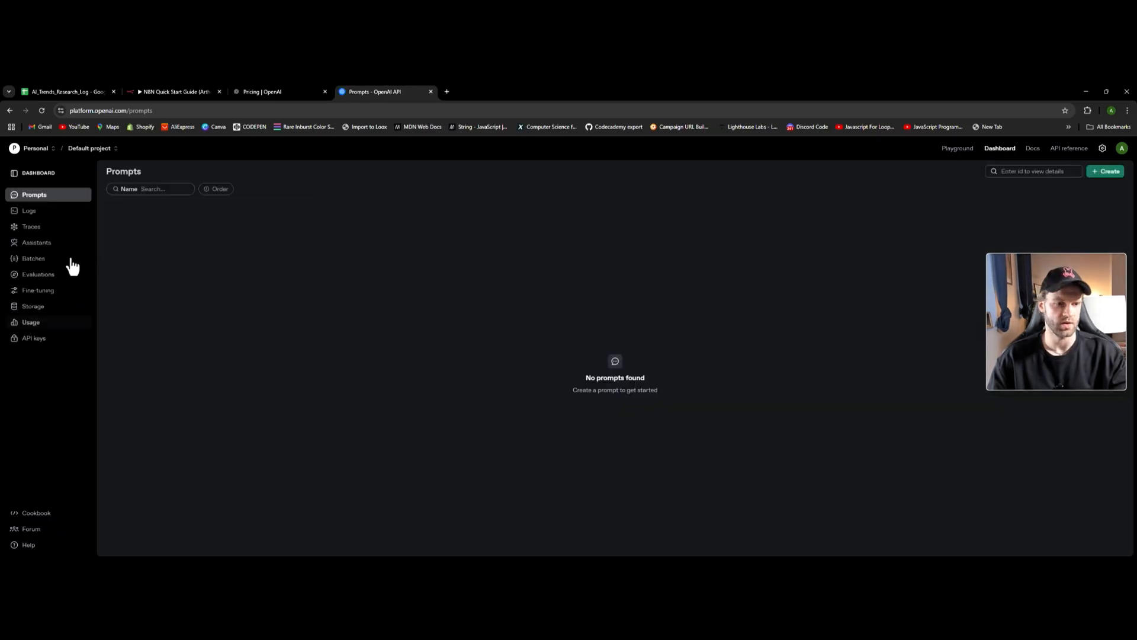
{"action": "left_click", "coordinate": [36, 338]}
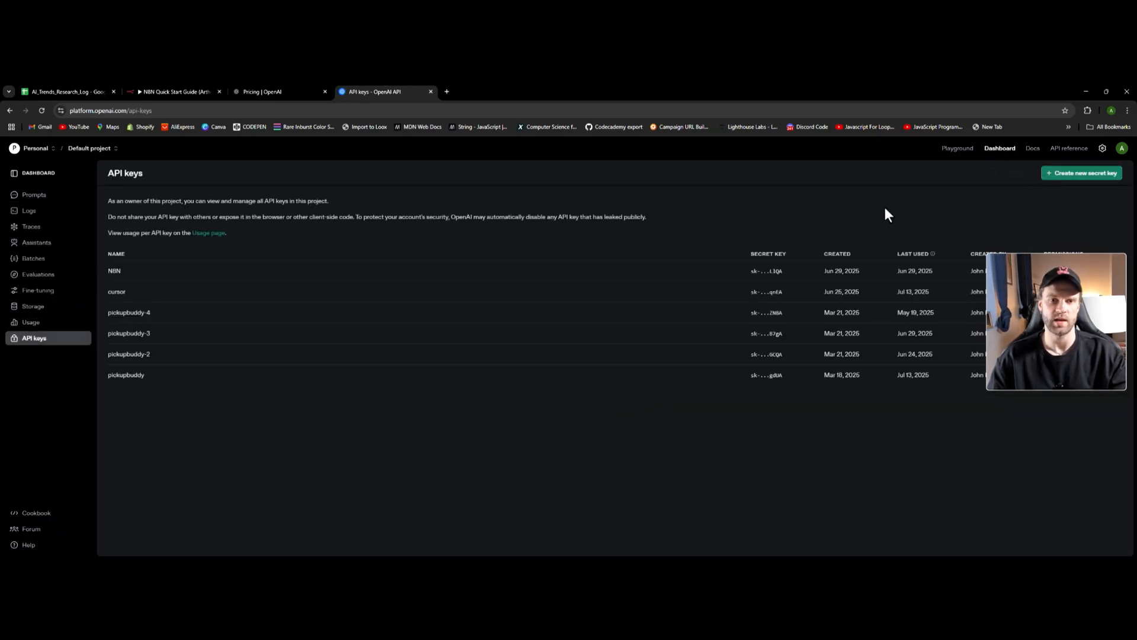
- Focus the API Key field of the OpenAI account 3 credential form, then view OpenAI's API pricing
{"action": "left_click", "coordinate": [173, 91]}
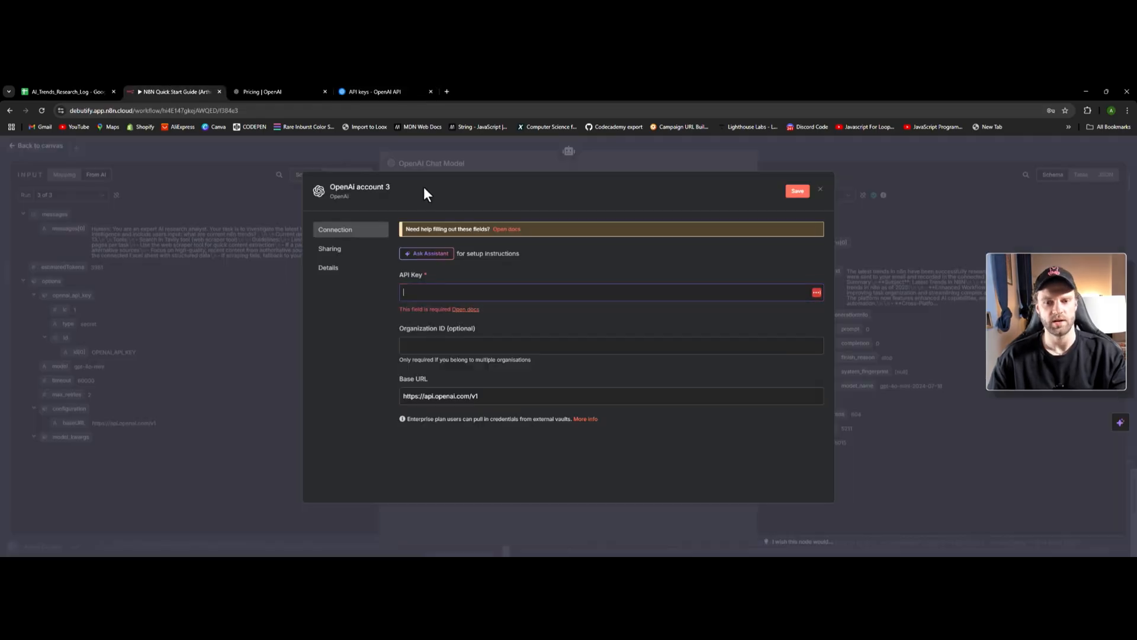
{"action": "left_click", "coordinate": [418, 291]}
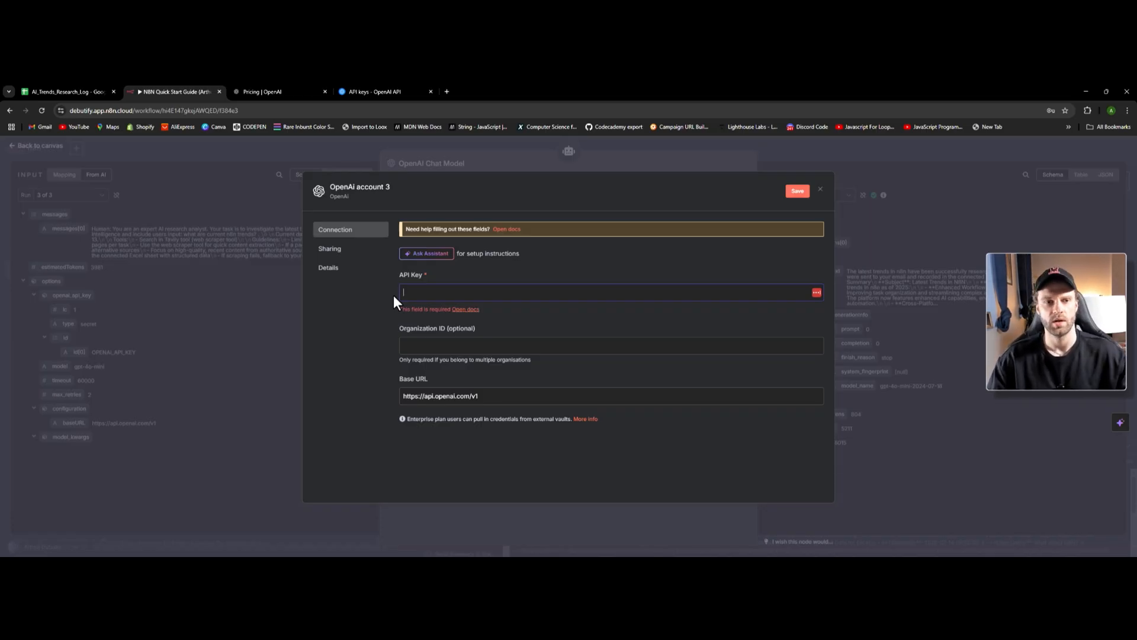
{"action": "left_click", "coordinate": [278, 90]}
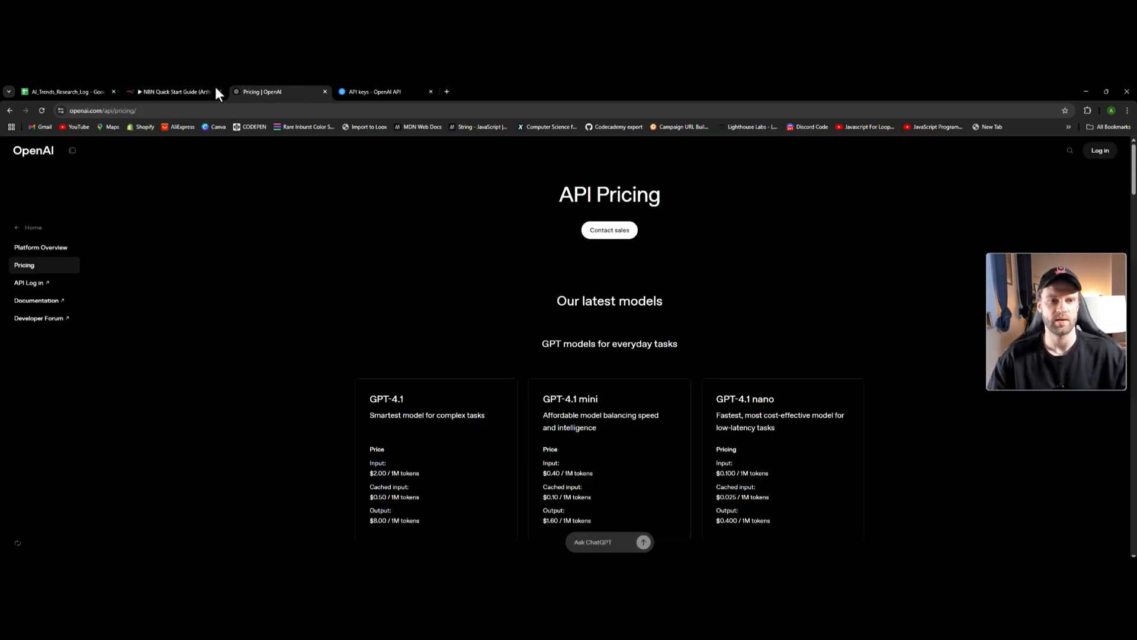
- Check the $68.18 credit balance in OpenAI billing without adding credit
{"action": "left_click", "coordinate": [373, 91]}
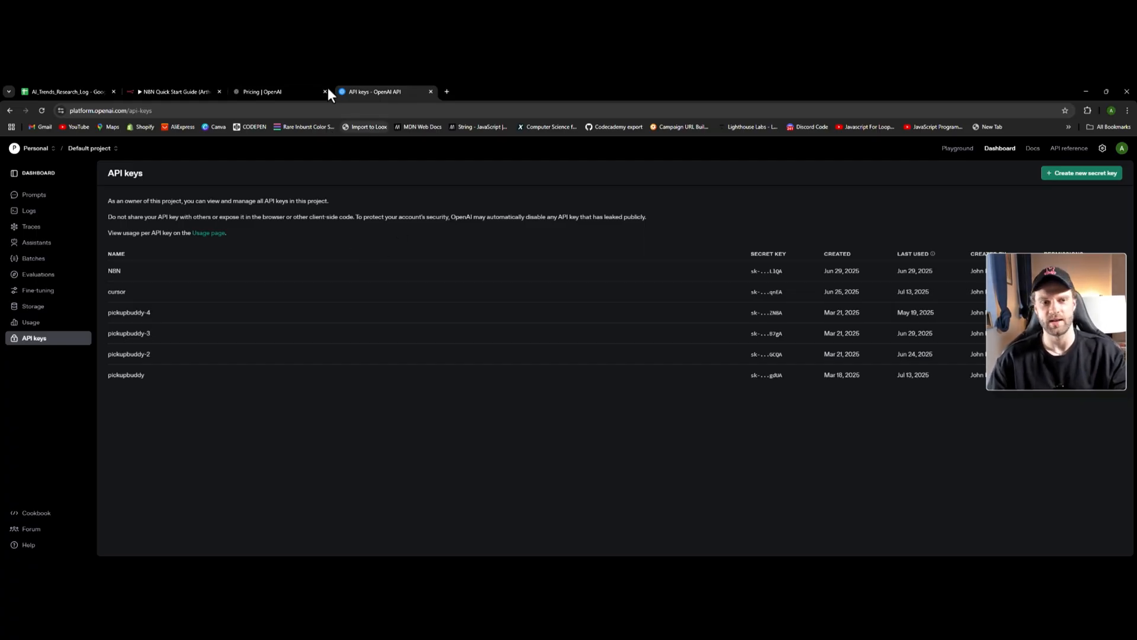
{"action": "left_click", "coordinate": [1102, 149]}
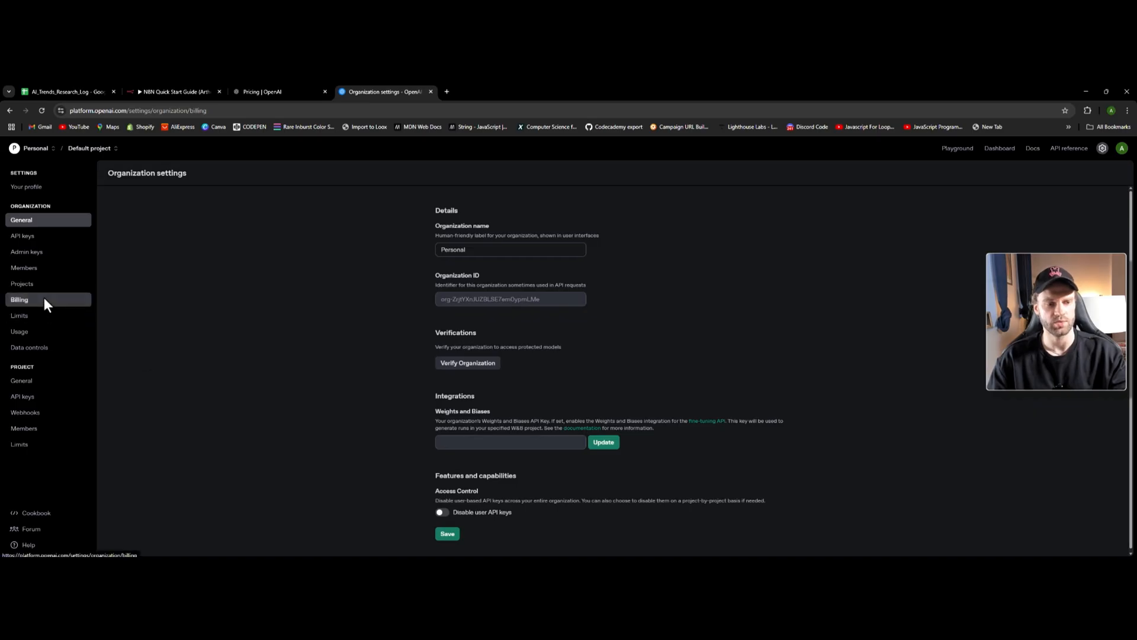
{"action": "left_click", "coordinate": [44, 299]}
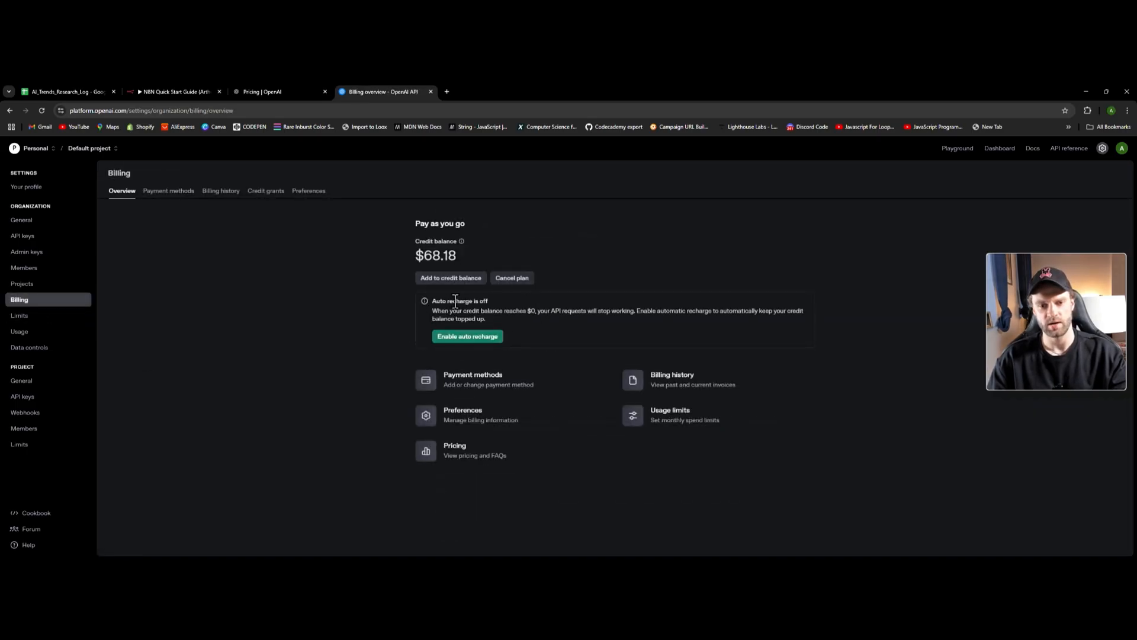
{"action": "left_click", "coordinate": [451, 280]}
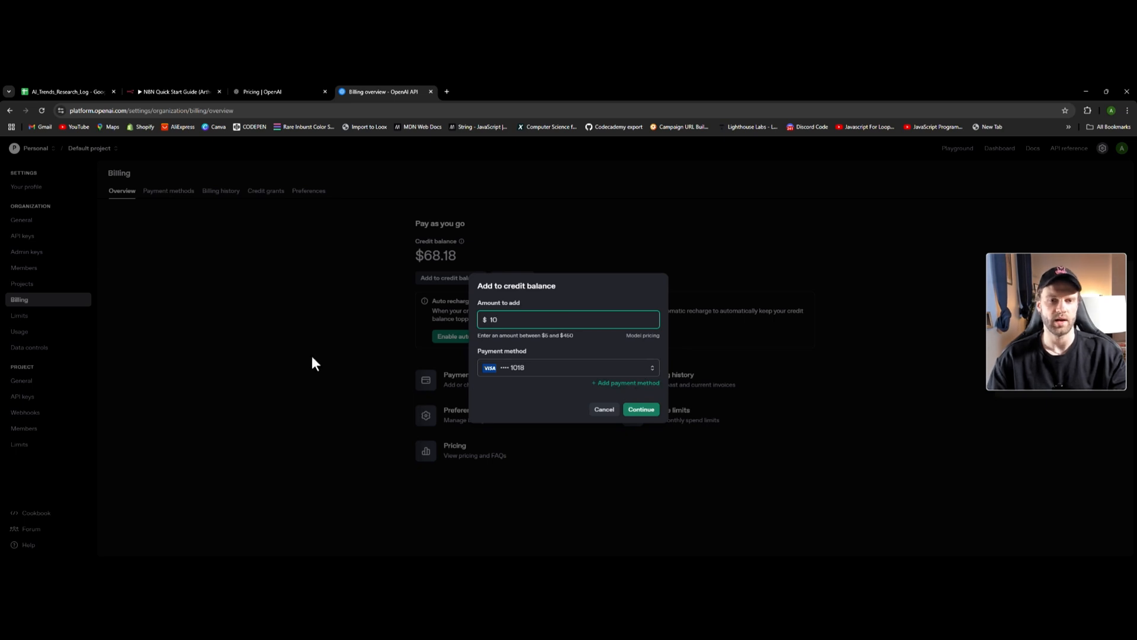
{"action": "left_click", "coordinate": [305, 377]}
{"action": "left_click", "coordinate": [600, 414]}
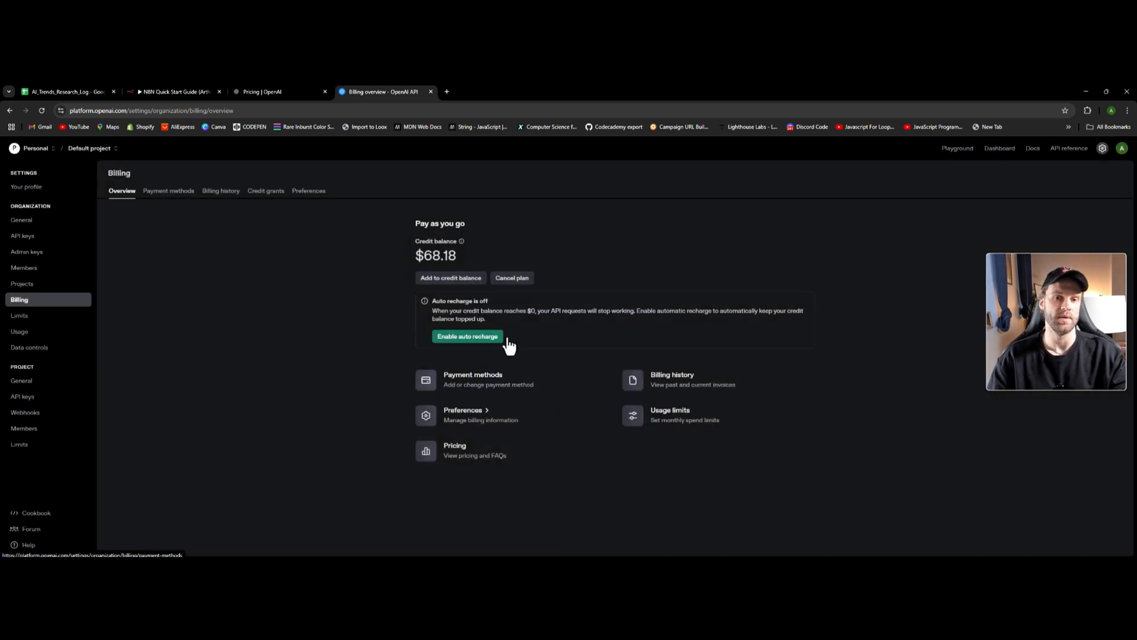
- Close the billing tab and the OpenAI credential dialog, returning to the workflow canvas
{"action": "left_click", "coordinate": [212, 90]}
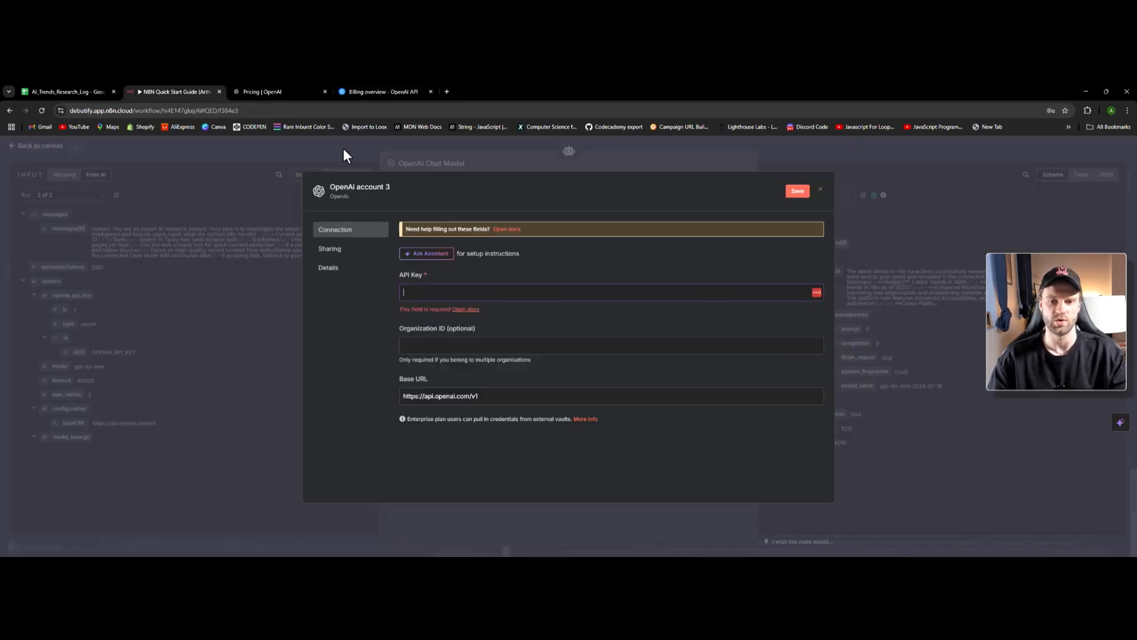
{"action": "left_click", "coordinate": [431, 92]}
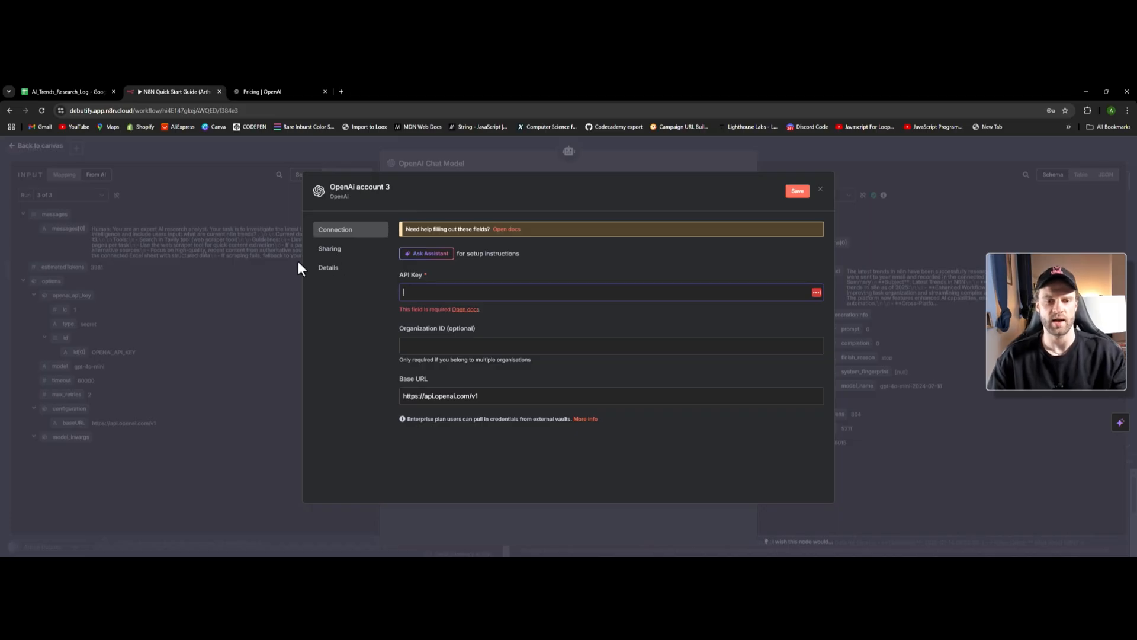
{"action": "left_click", "coordinate": [421, 160]}
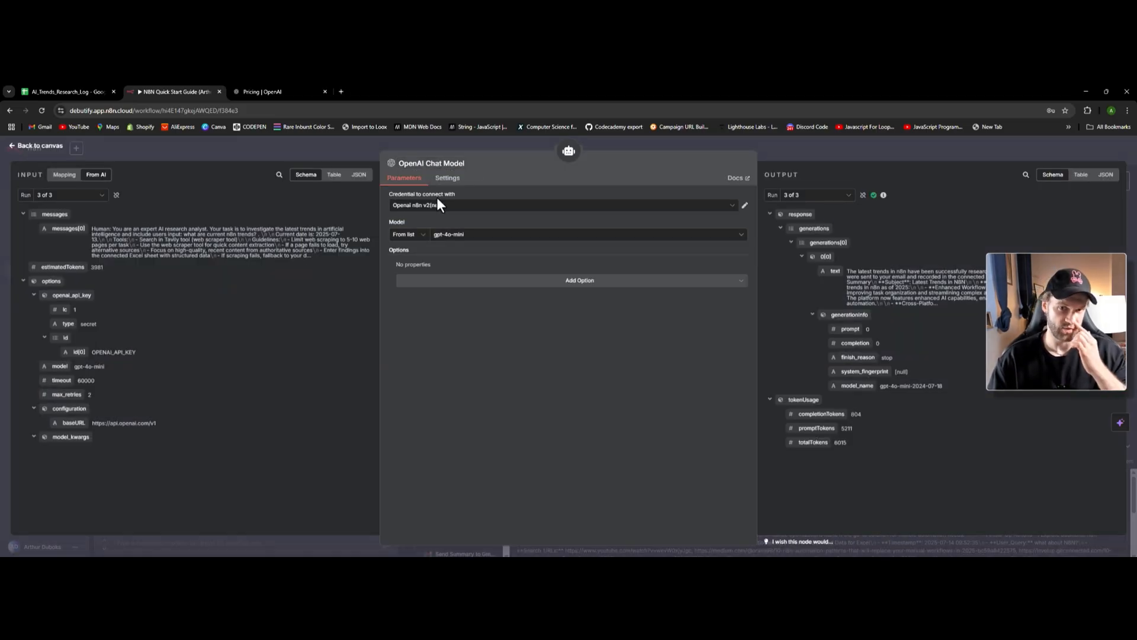
{"action": "left_click", "coordinate": [37, 145]}
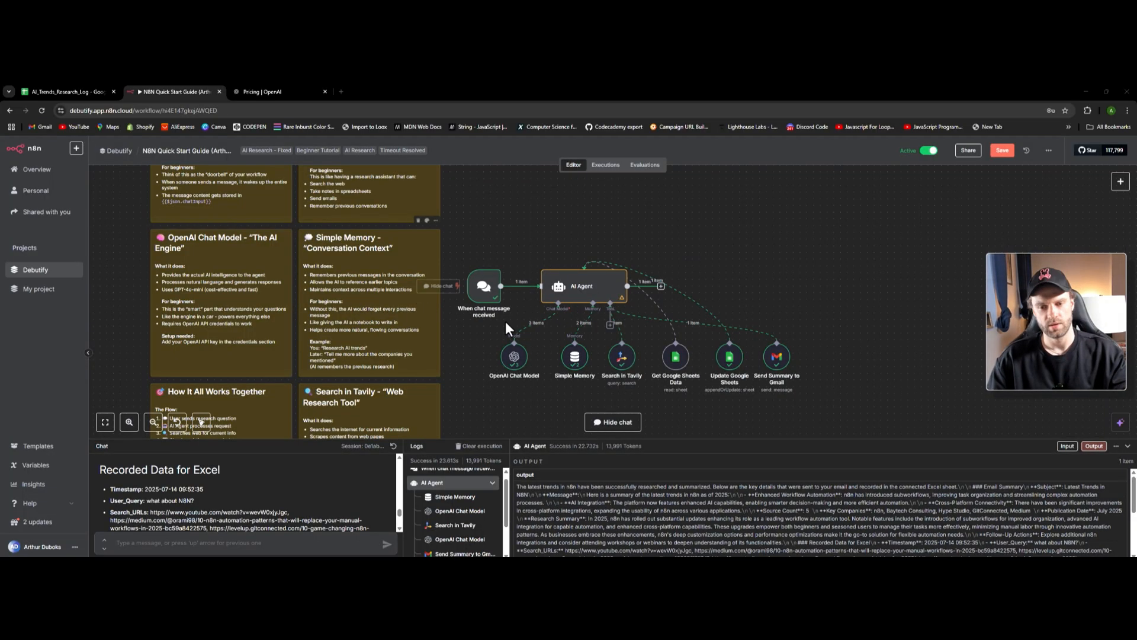
{"action": "double_click", "coordinate": [574, 356]}
{"action": "left_click", "coordinate": [429, 276]}
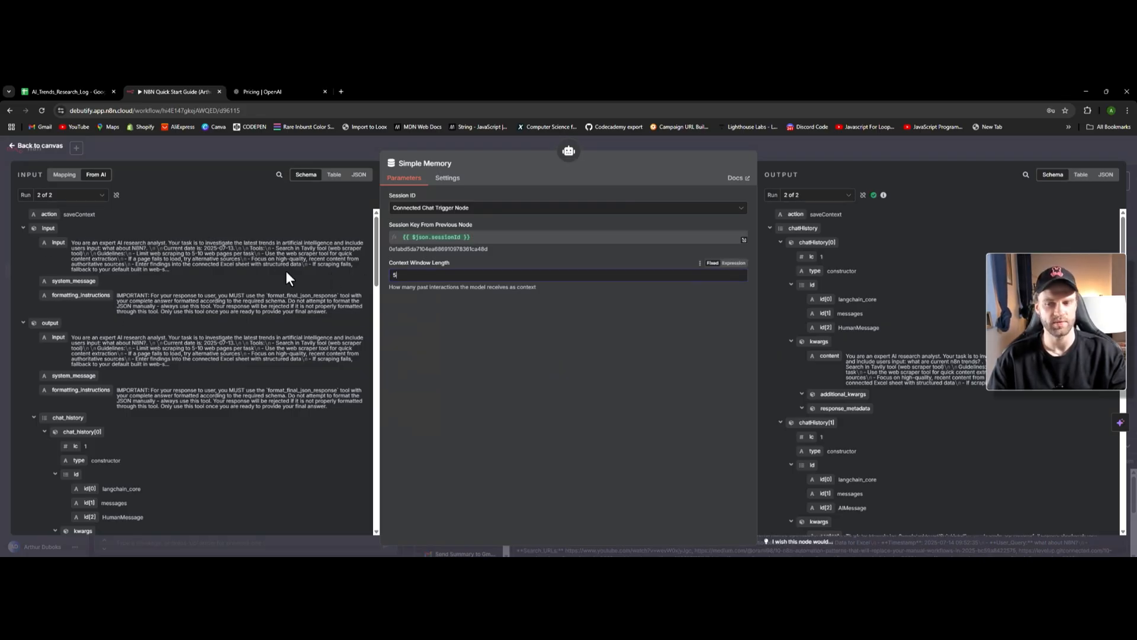
{"action": "scroll", "coordinate": [133, 336], "scroll_direction": "down", "scroll_amount": 3}
{"action": "scroll", "coordinate": [133, 337], "scroll_direction": "up", "scroll_amount": 3}
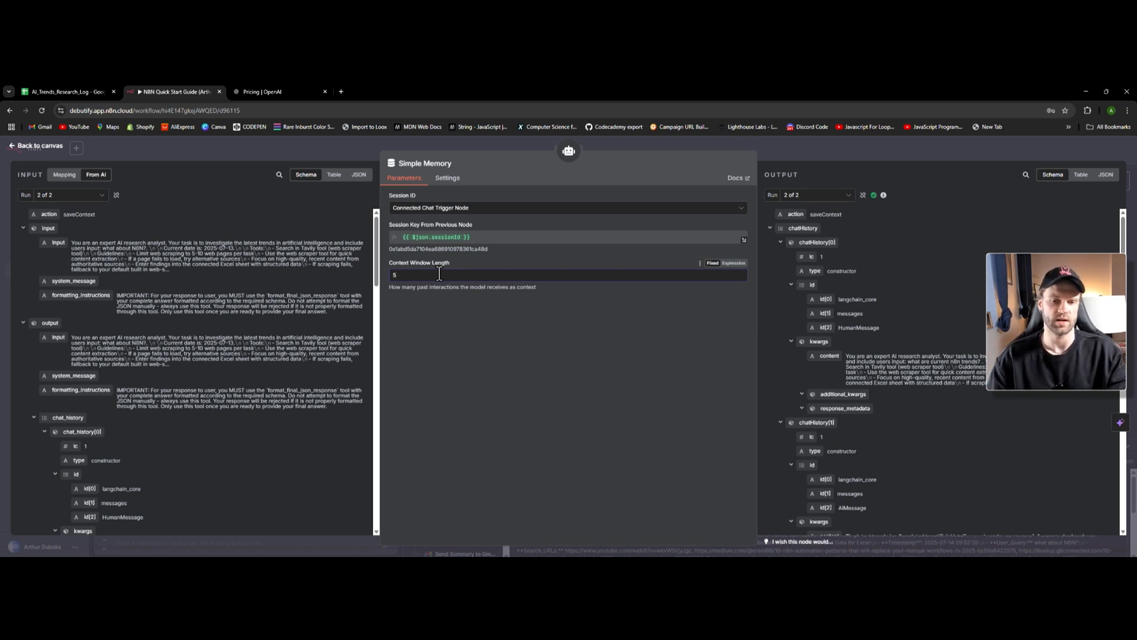
{"action": "left_click_drag", "start_coordinate": [72, 243], "coordinate": [325, 411]}
{"action": "left_click", "coordinate": [406, 294]}
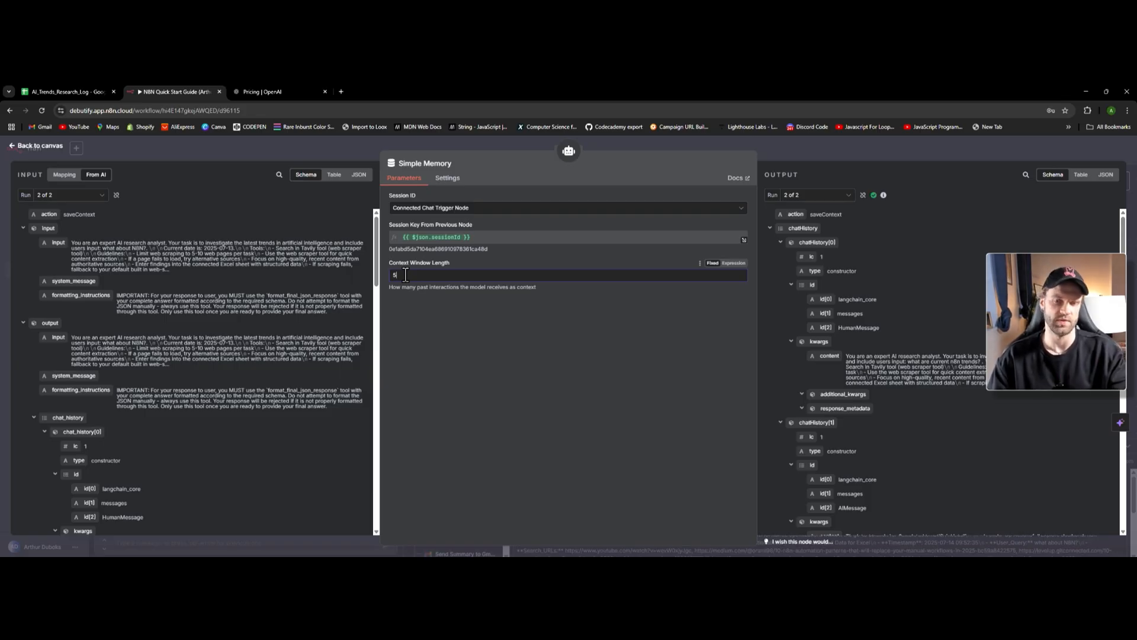
{"action": "left_click", "coordinate": [38, 146]}
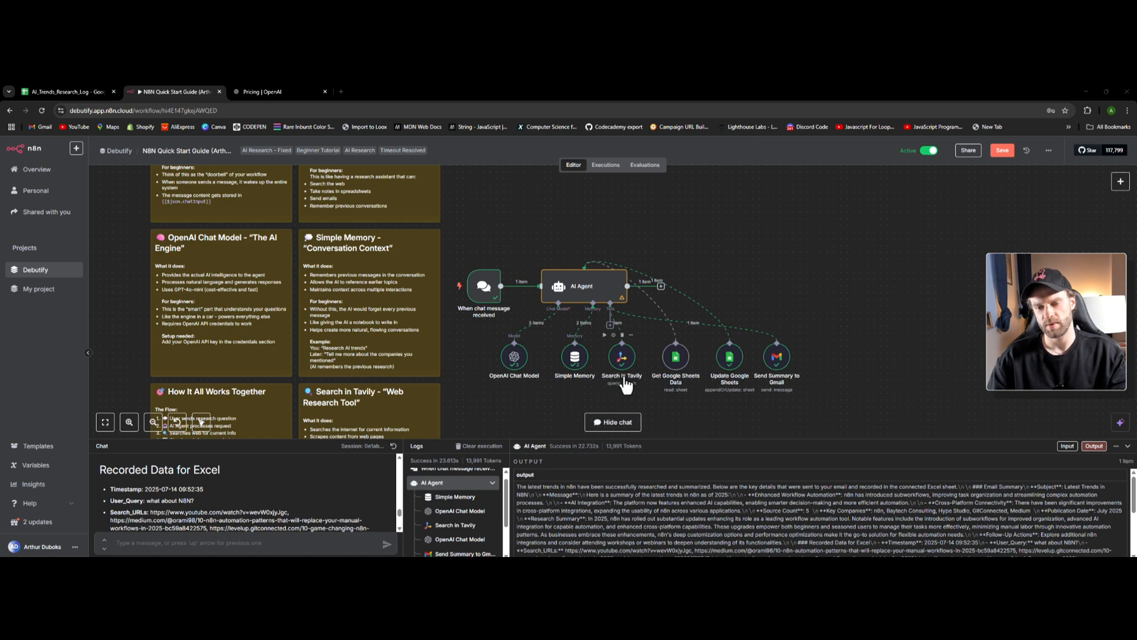
- Open the Search in Tavily node's parameters with its last query and results
{"action": "scroll", "coordinate": [626, 385], "scroll_direction": "down", "scroll_amount": 1}
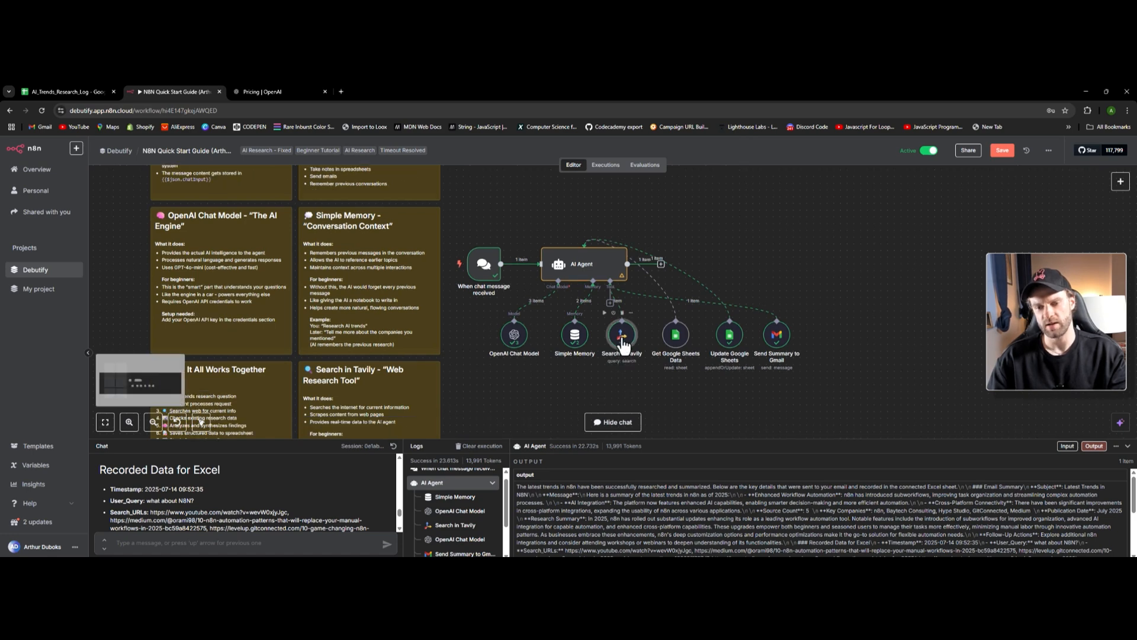
{"action": "double_click", "coordinate": [622, 339]}
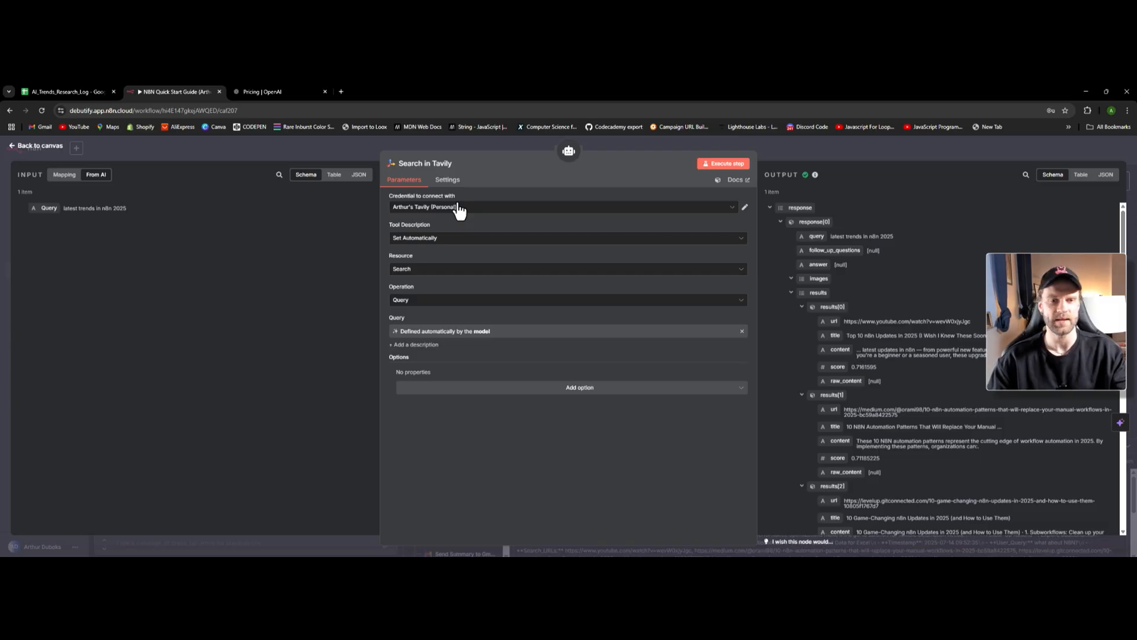
{"action": "left_click", "coordinate": [342, 92]}
- Search Google for 'latest trends in ai' and open the AI News result
{"action": "type", "text": "google.com"}
{"action": "key", "text": "Return"}
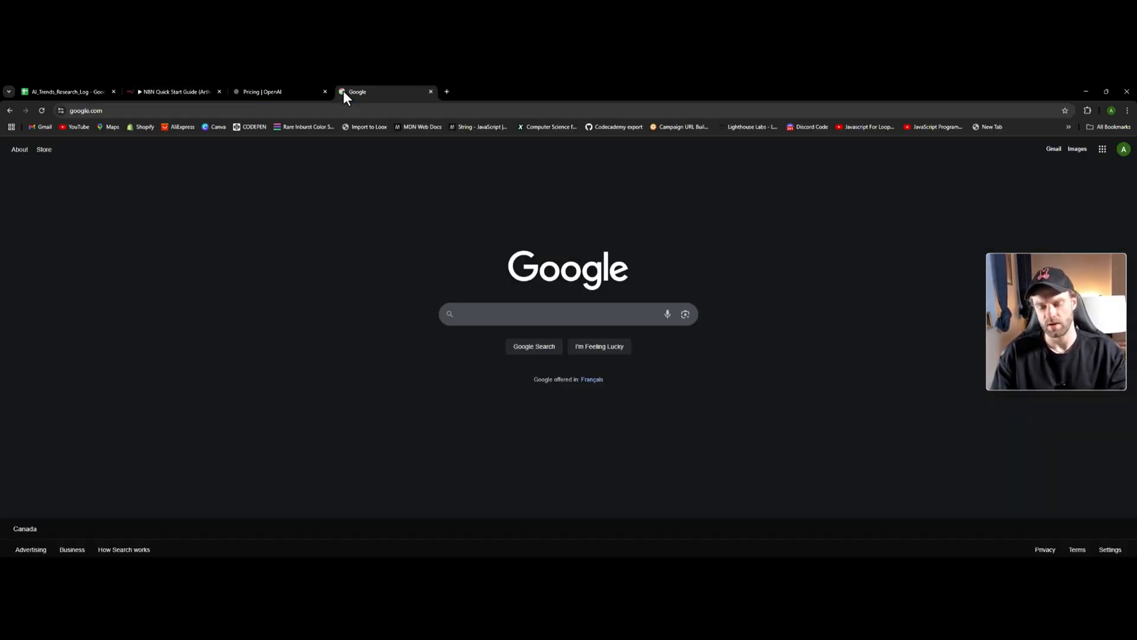
{"action": "type", "text": "latest tren"}
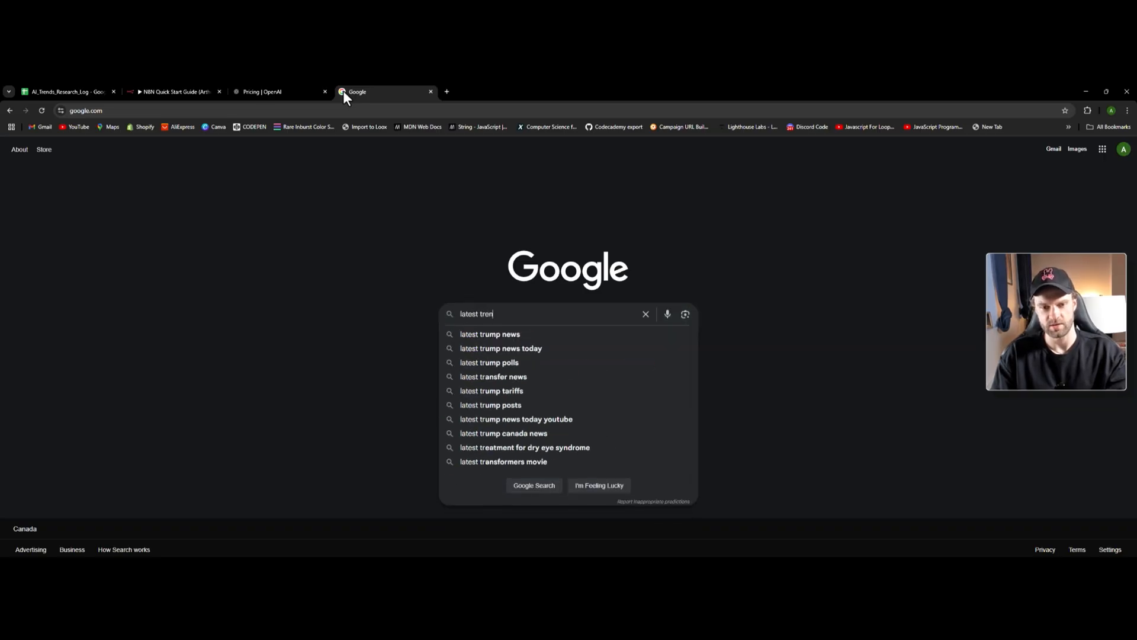
{"action": "type", "text": "ds in ai"}
{"action": "key", "text": "Return"}
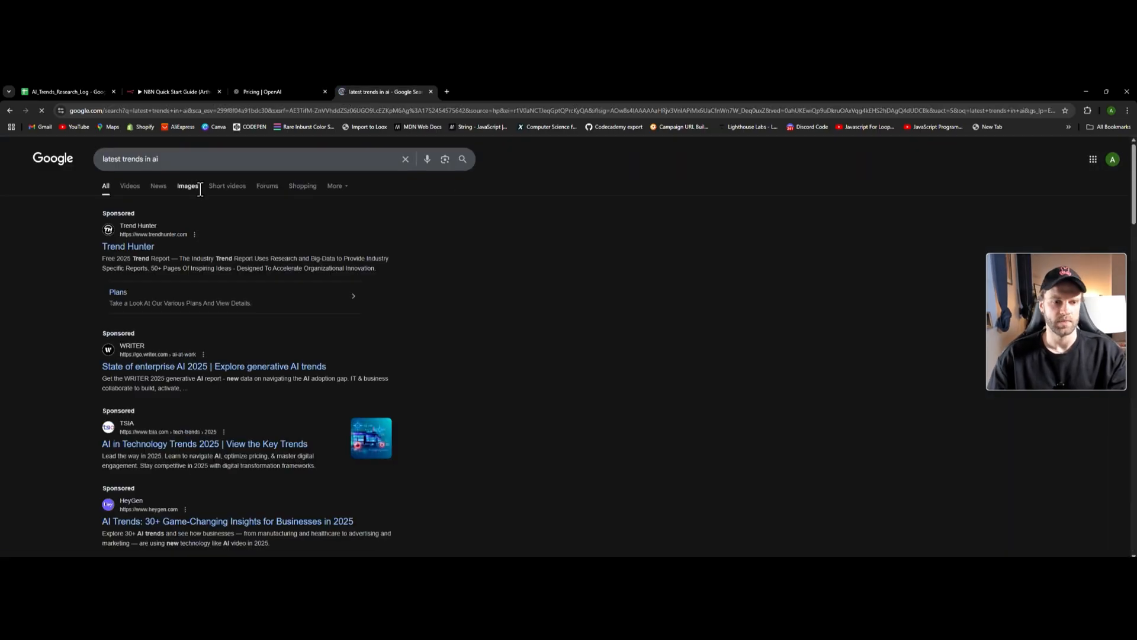
{"action": "scroll", "coordinate": [159, 364], "scroll_direction": "down", "scroll_amount": 10}
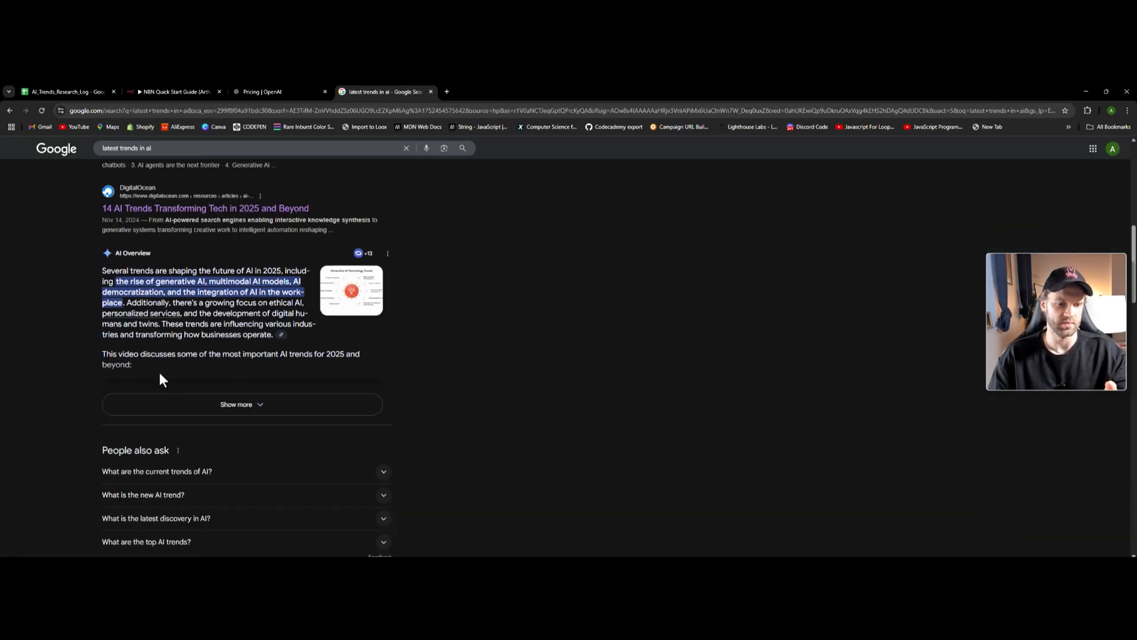
{"action": "scroll", "coordinate": [174, 412], "scroll_direction": "down", "scroll_amount": 3}
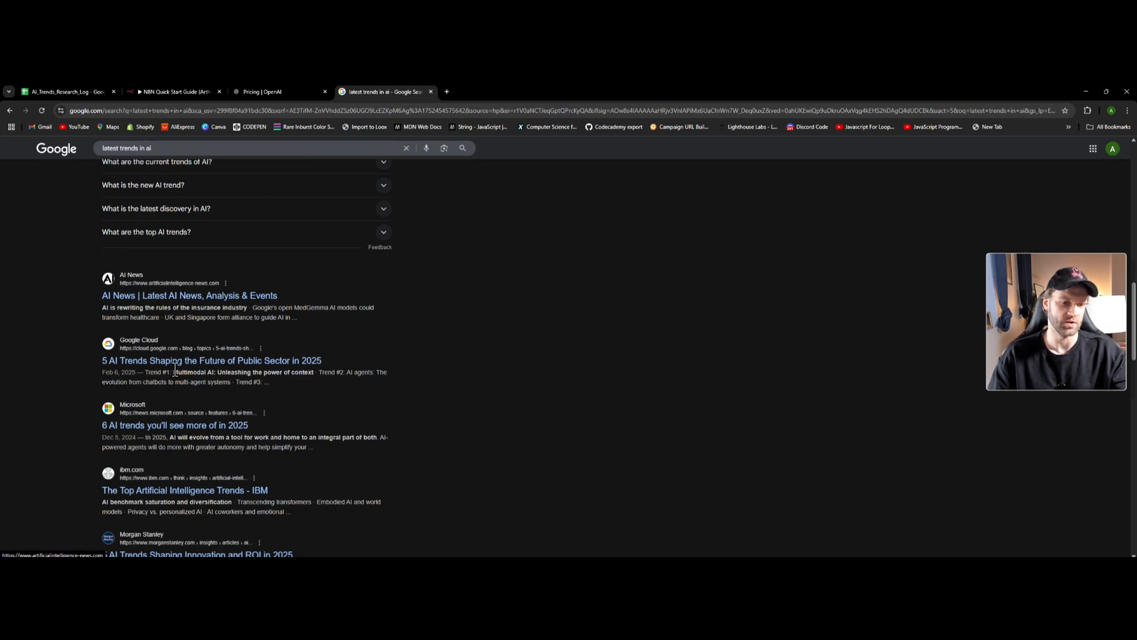
{"action": "left_click", "coordinate": [148, 299]}
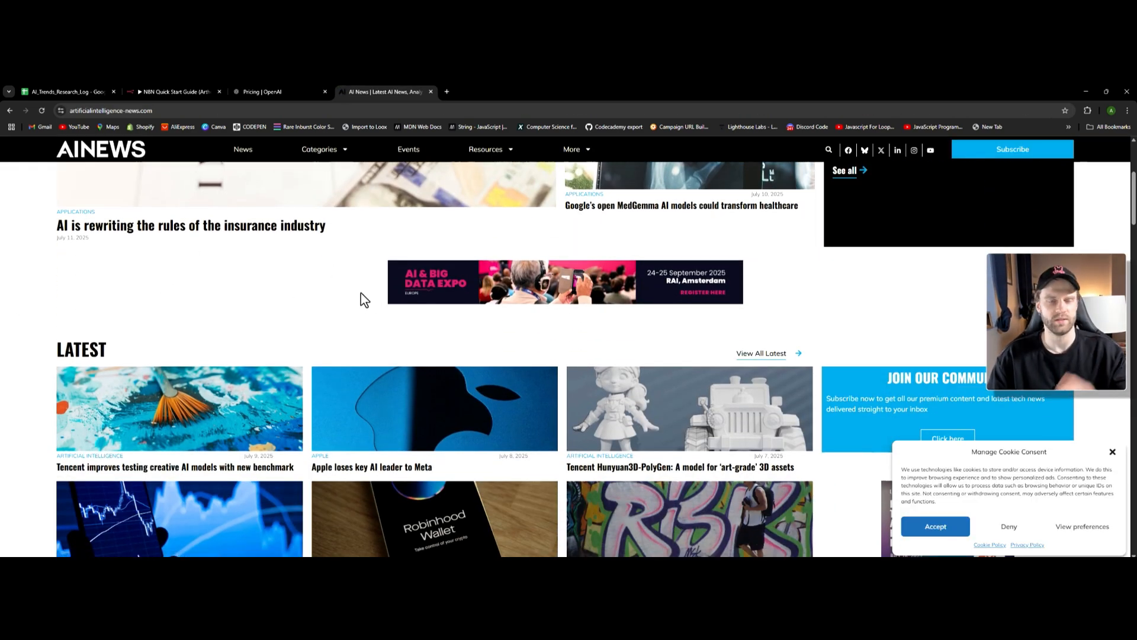
- Read the AI News article on AI rewriting the insurance industry, then close its tab
{"action": "left_click", "coordinate": [216, 227]}
{"action": "scroll", "coordinate": [484, 327], "scroll_direction": "down", "scroll_amount": 15}
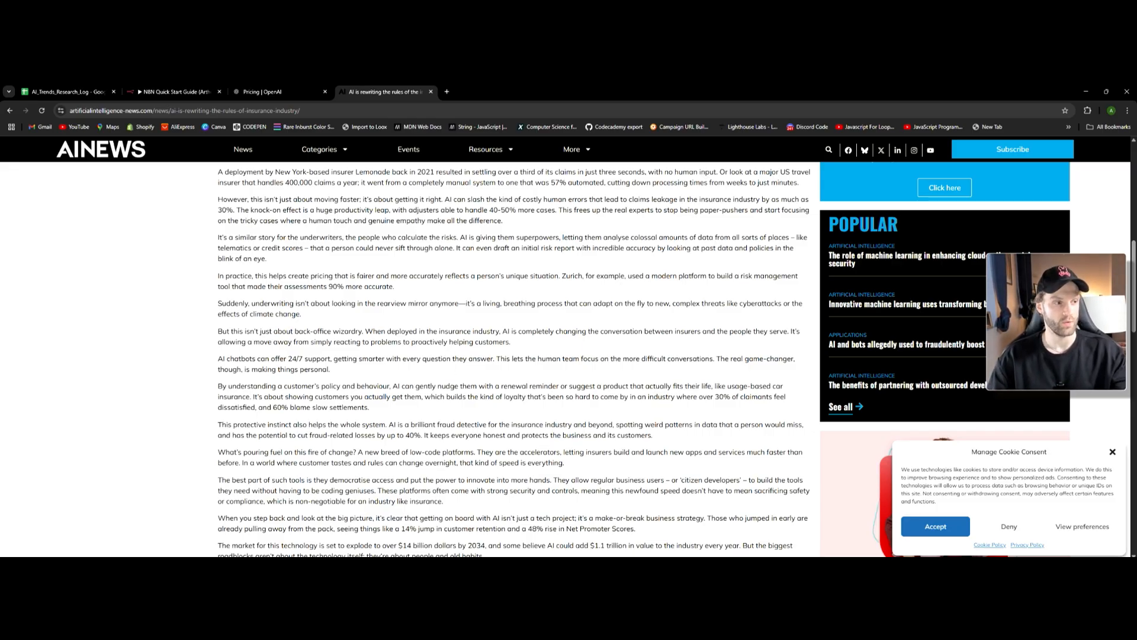
{"action": "key", "text": "ctrl+w"}
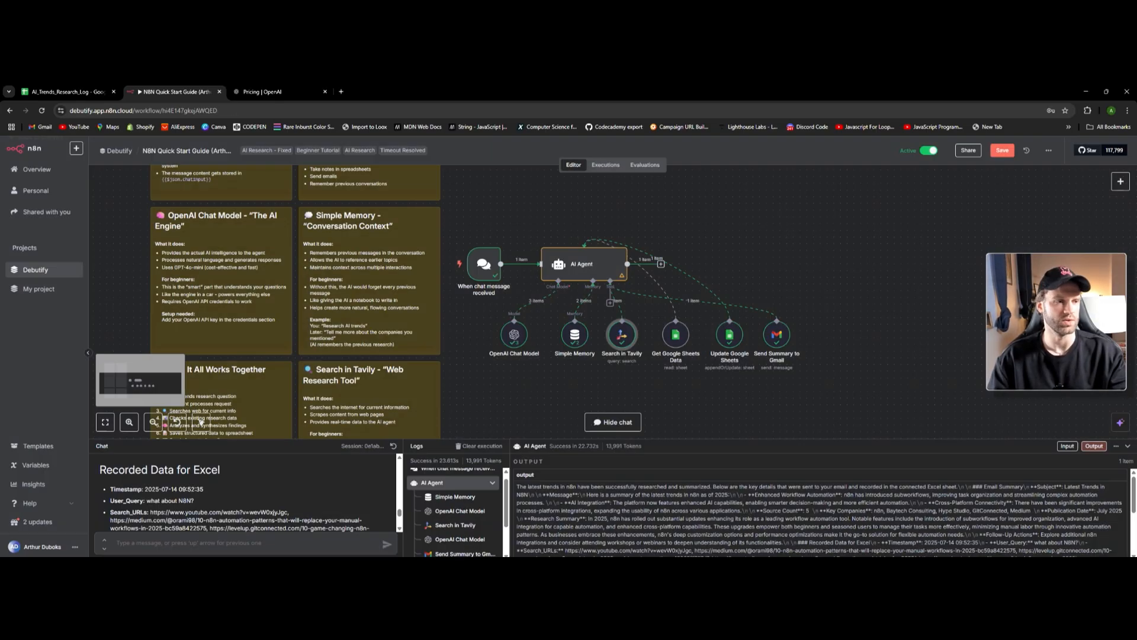
- Open the Get Google Sheets Data tool's settings and list its spreadsheet documents
{"action": "left_click", "coordinate": [37, 146]}
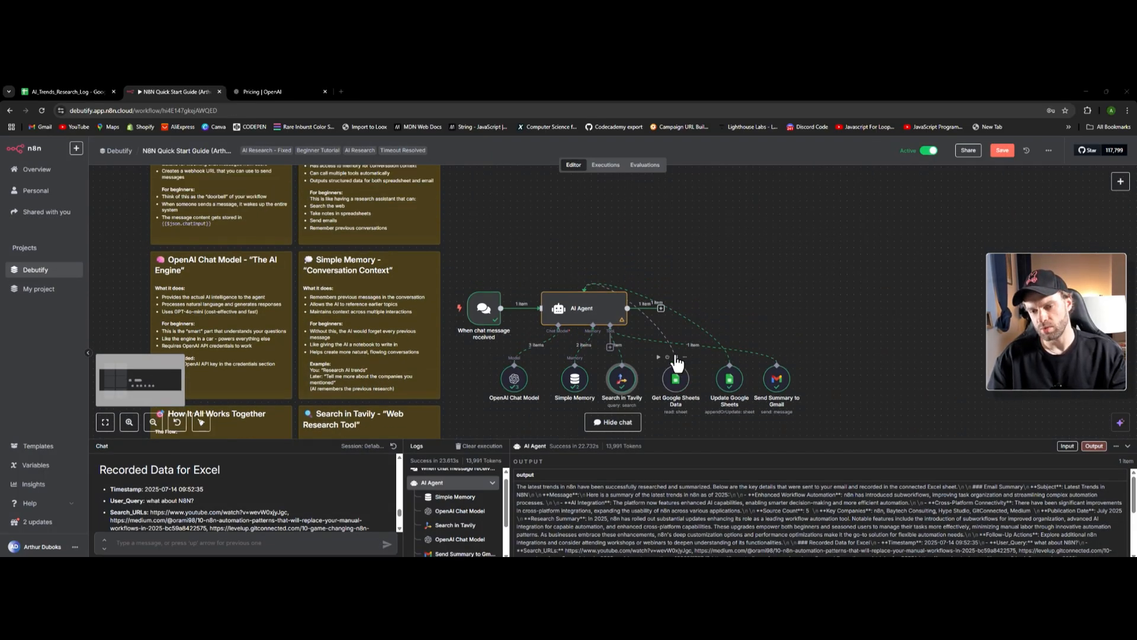
{"action": "left_click", "coordinate": [679, 343]}
{"action": "double_click", "coordinate": [677, 341]}
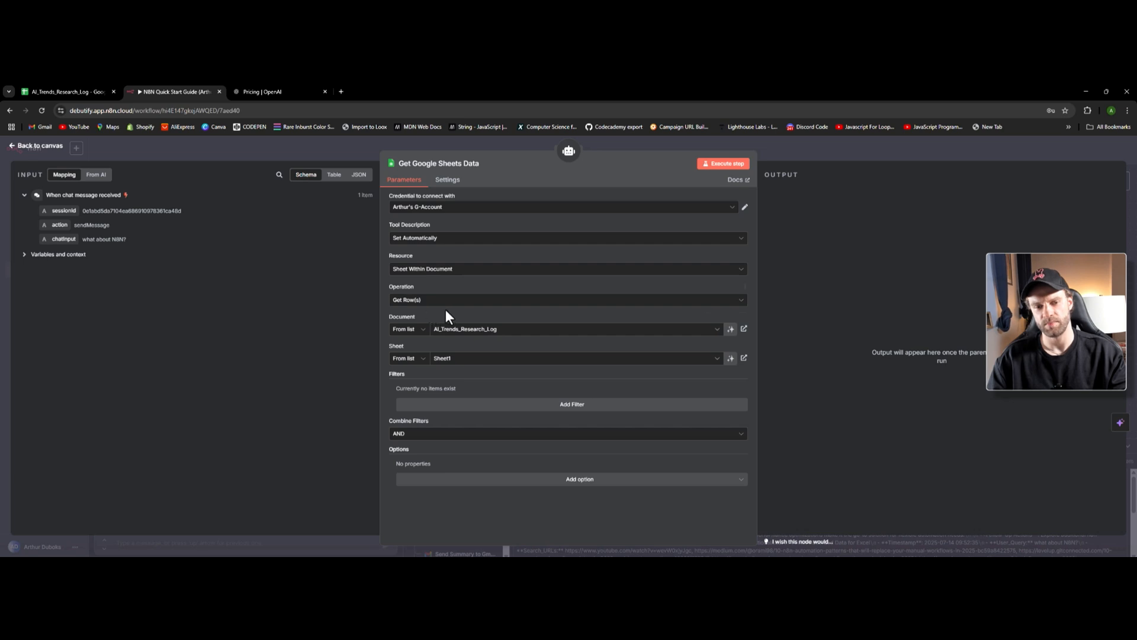
{"action": "left_click", "coordinate": [65, 91]}
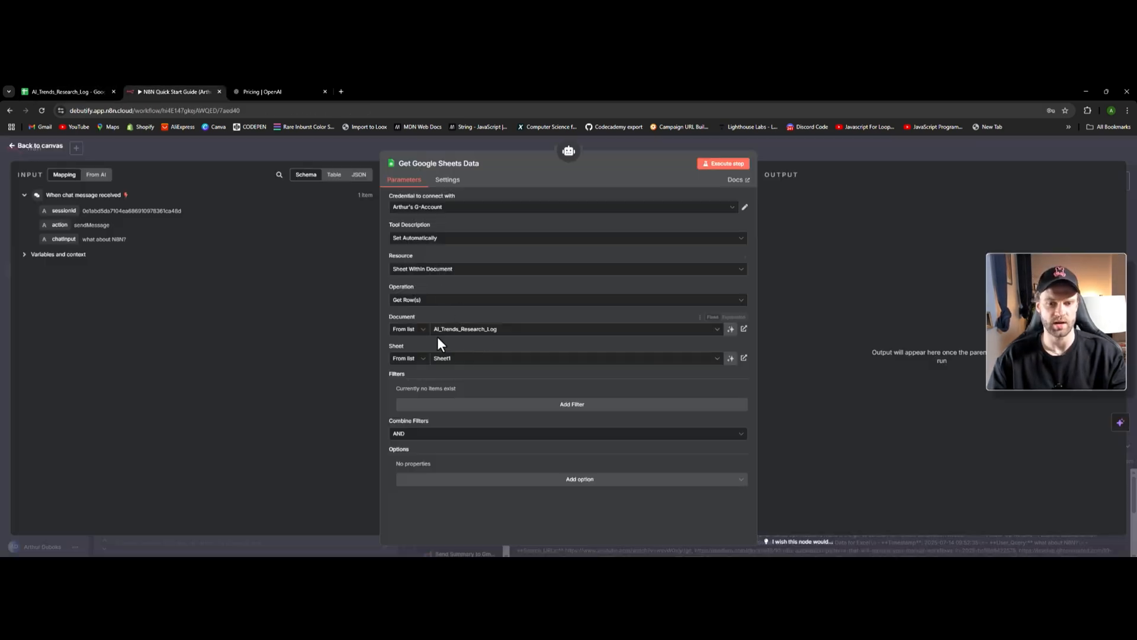
{"action": "left_click", "coordinate": [450, 330]}
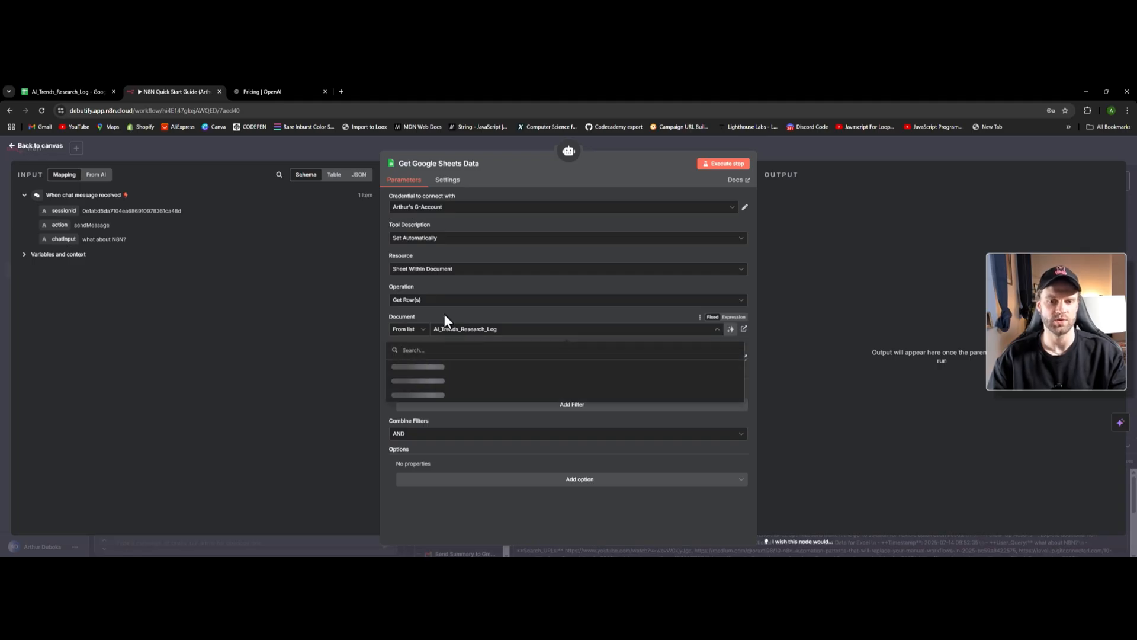
- Start a new Google Sheets credential, then close it without connecting
{"action": "left_click", "coordinate": [433, 218]}
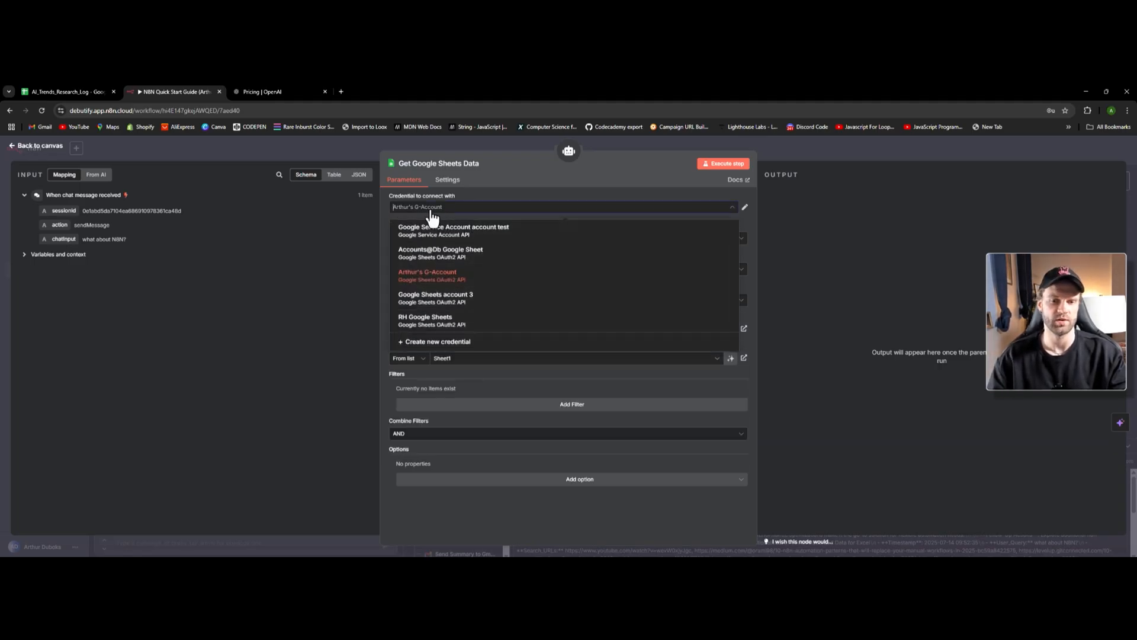
{"action": "left_click", "coordinate": [458, 339]}
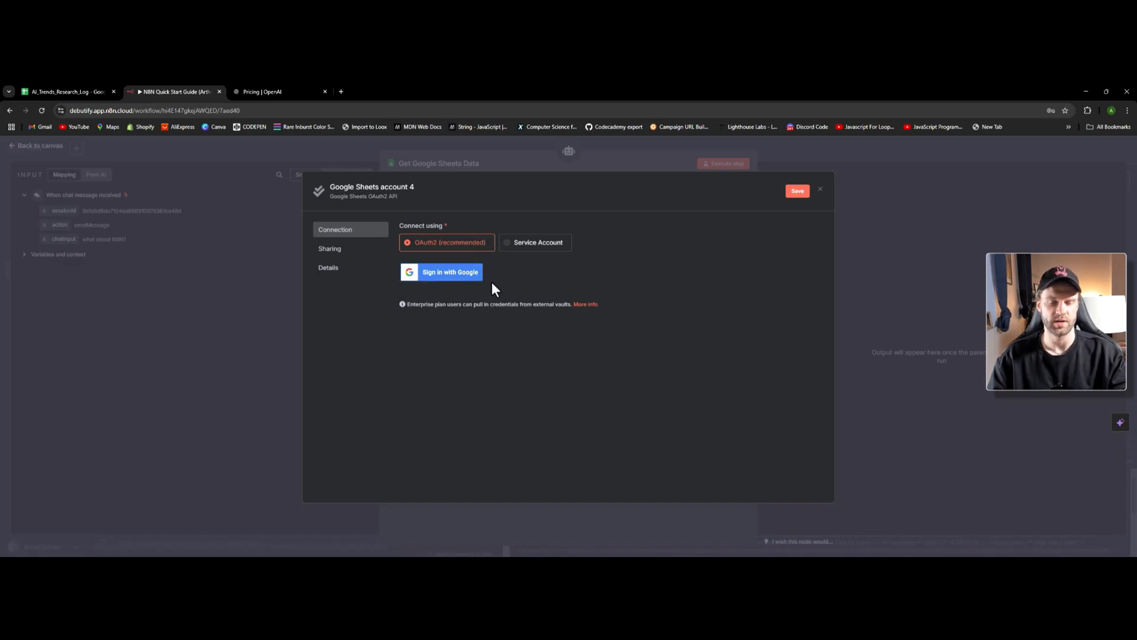
{"action": "left_click", "coordinate": [263, 198]}
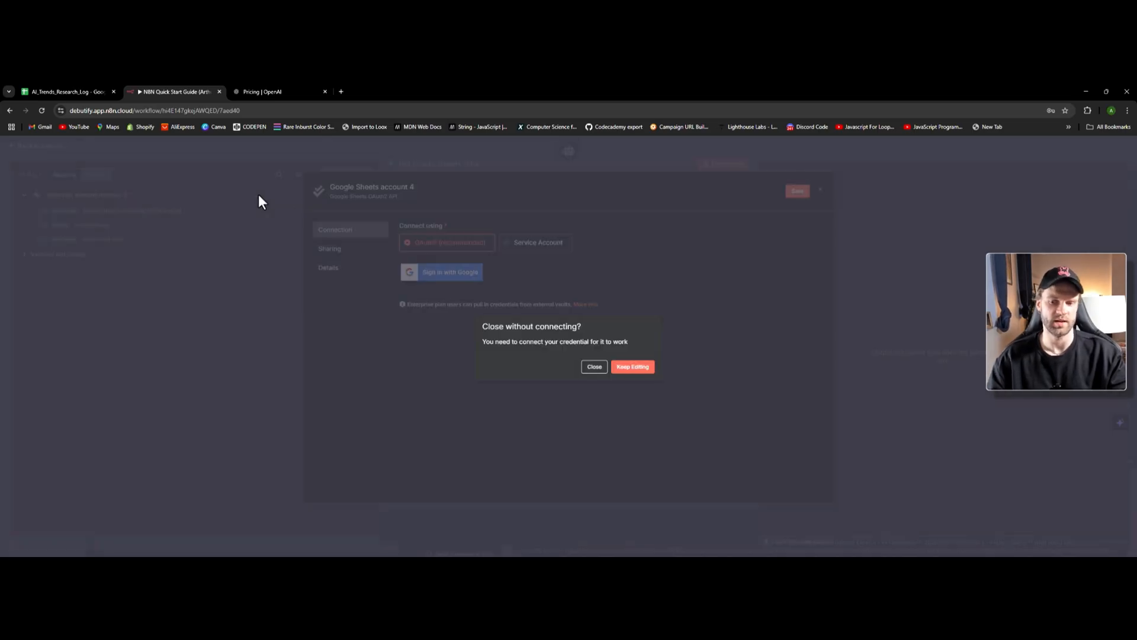
{"action": "left_click", "coordinate": [594, 366]}
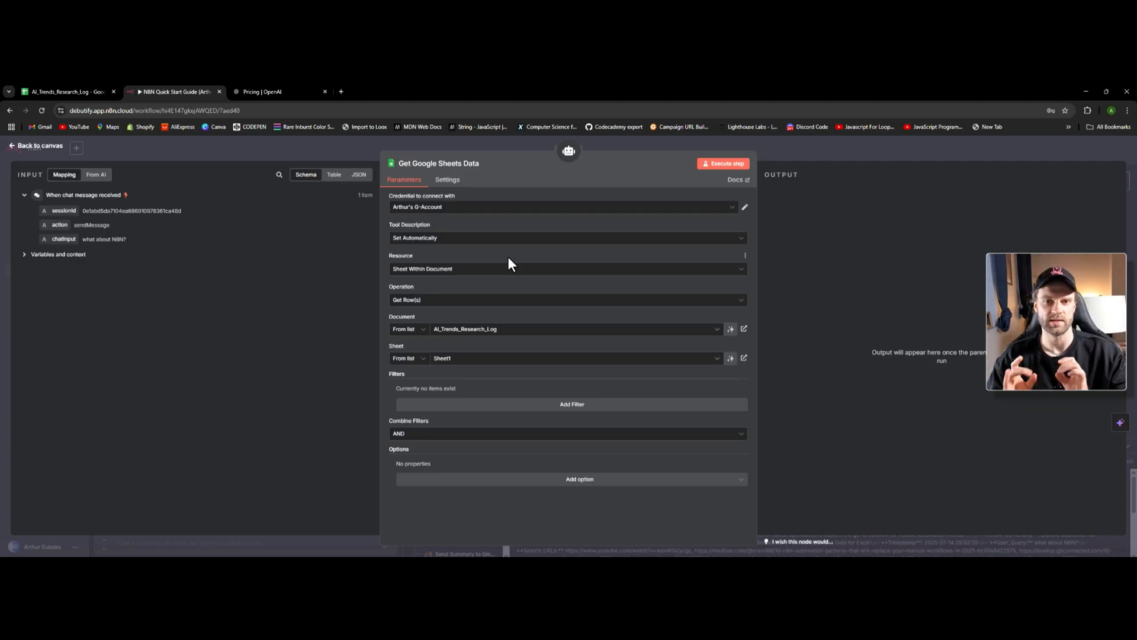
- Keep the AI_Trends_Research_Log document and close the OpenAI pricing tab
{"action": "left_click", "coordinate": [477, 336]}
{"action": "left_click", "coordinate": [55, 88]}
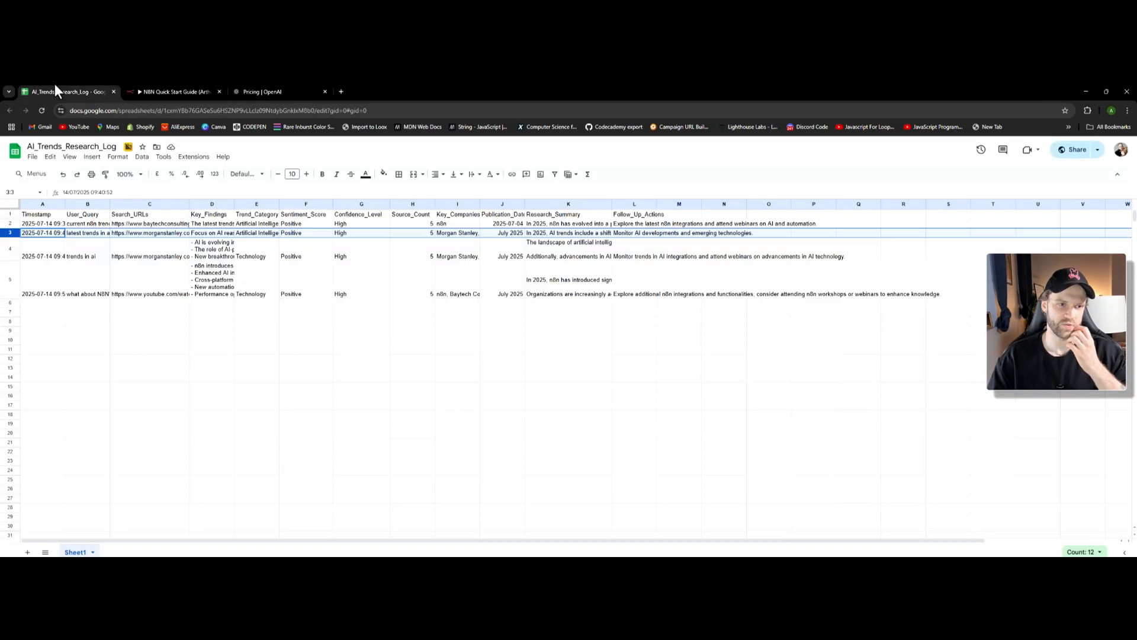
{"action": "left_click", "coordinate": [261, 89]}
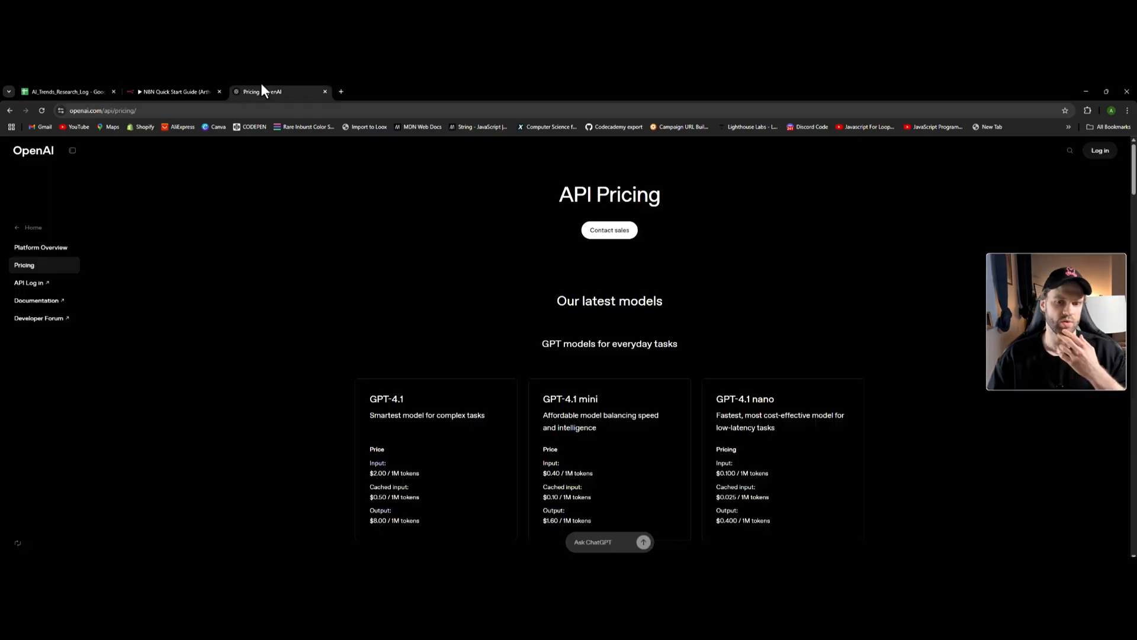
{"action": "key", "text": "ctrl+shift+Tab"}
{"action": "left_click", "coordinate": [325, 92]}
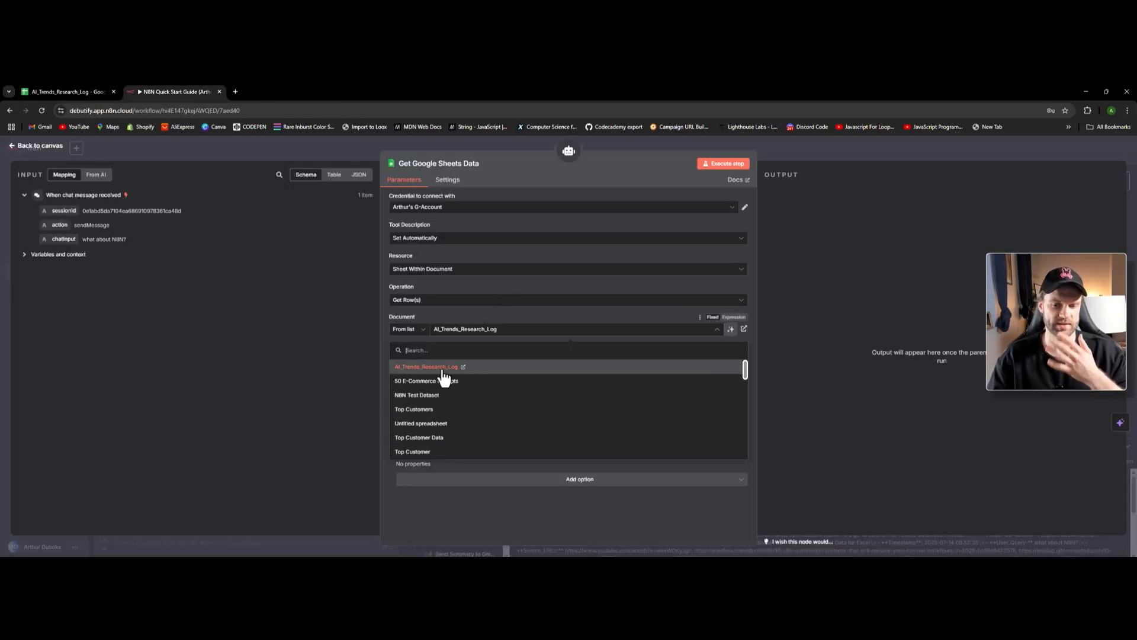
- Review the Get Google Sheets Data operation options and return to the canvas
{"action": "left_click", "coordinate": [478, 302]}
{"action": "left_click", "coordinate": [438, 301]}
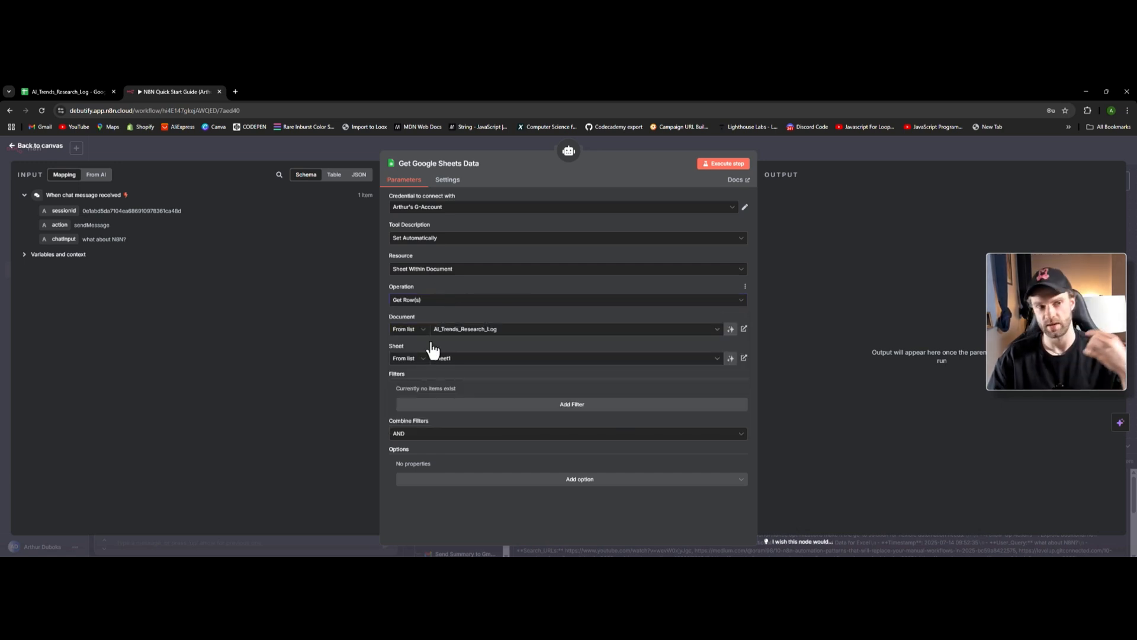
{"action": "left_click", "coordinate": [33, 148]}
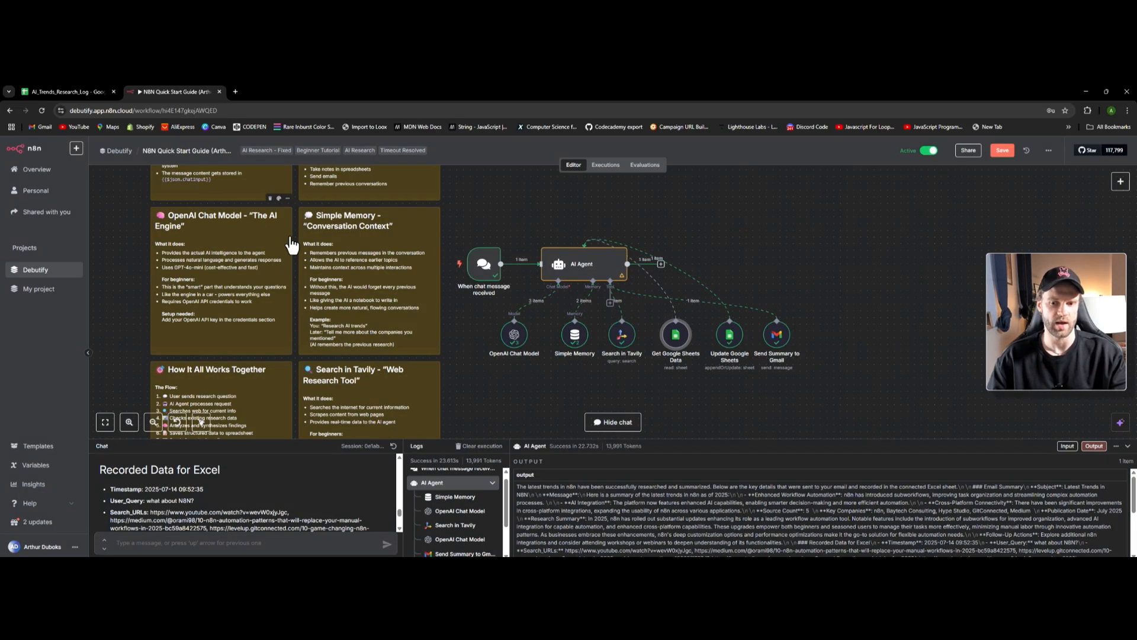
- Glance at the Update Google Sheets settings, then select the Get Google Sheets Data node
{"action": "double_click", "coordinate": [729, 335]}
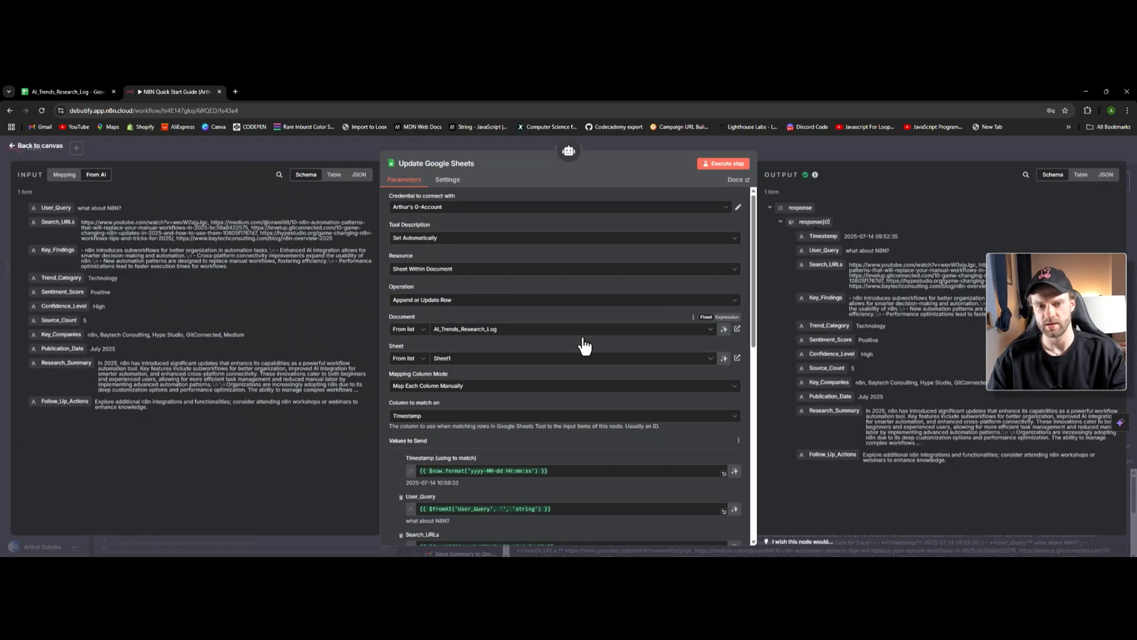
{"action": "left_click", "coordinate": [36, 147]}
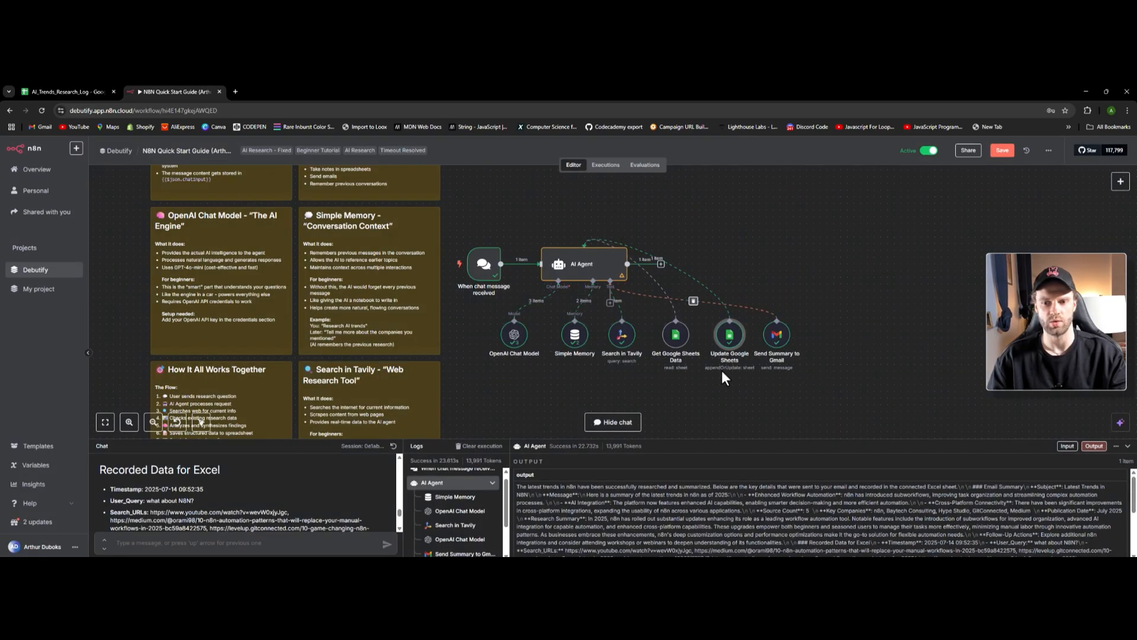
{"action": "left_click", "coordinate": [675, 335]}
{"action": "scroll", "coordinate": [681, 355], "scroll_direction": "down", "scroll_amount": 1}
- Paste the copied node, set Get Google Sheets Data1's operation to Delete, then open Update Google Sheets
{"action": "key", "text": "ctrl+c"}
{"action": "key", "text": "ctrl+v"}
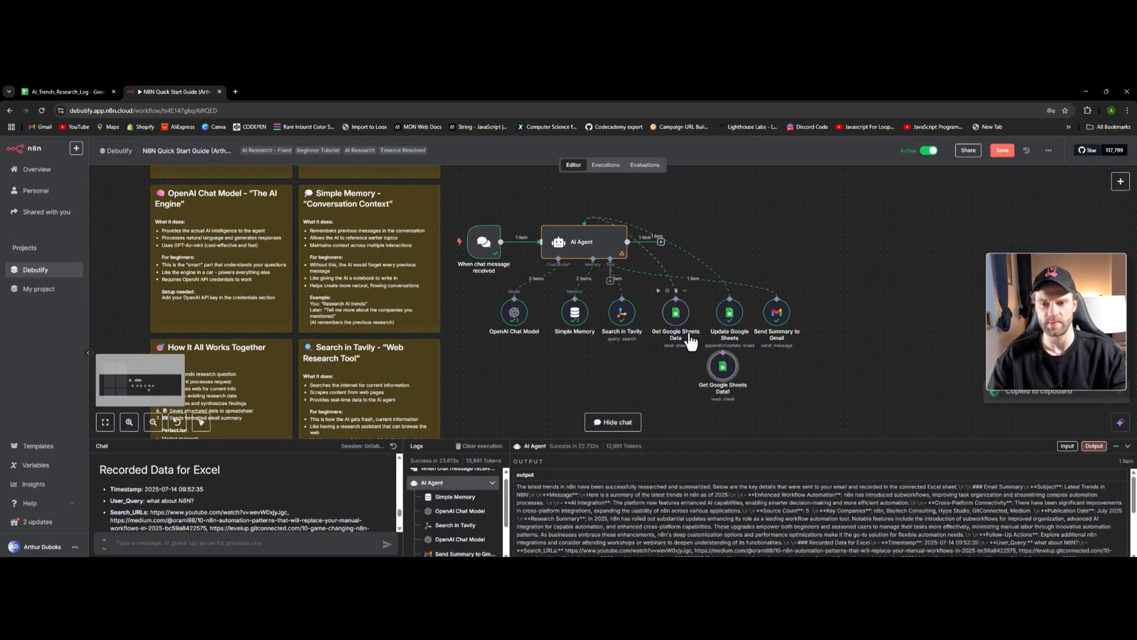
{"action": "double_click", "coordinate": [723, 367]}
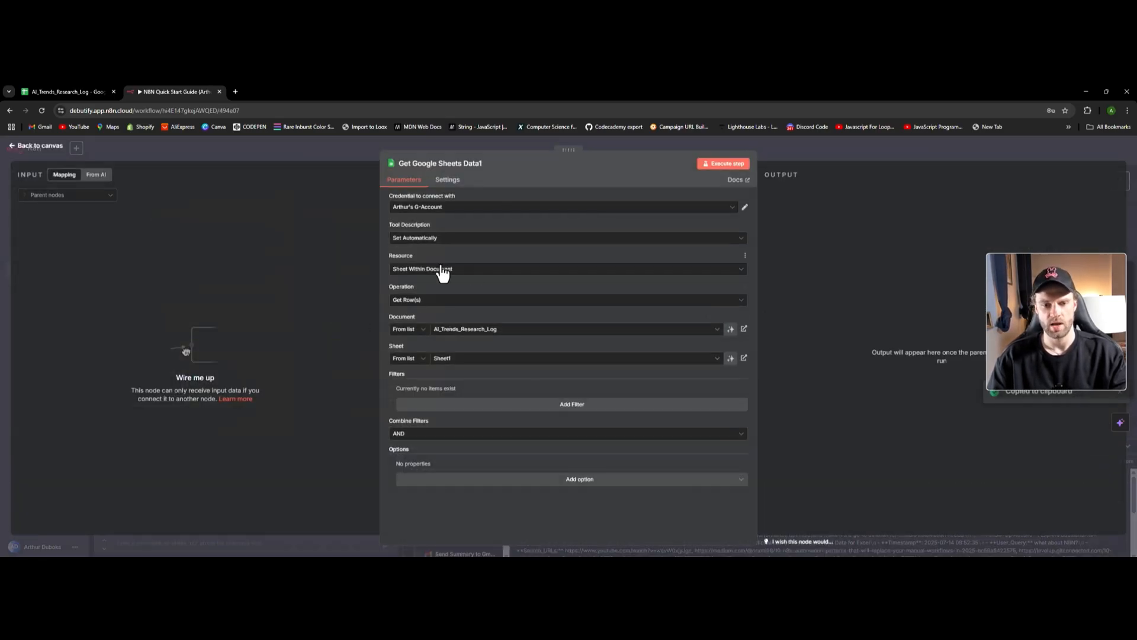
{"action": "left_click", "coordinate": [438, 301]}
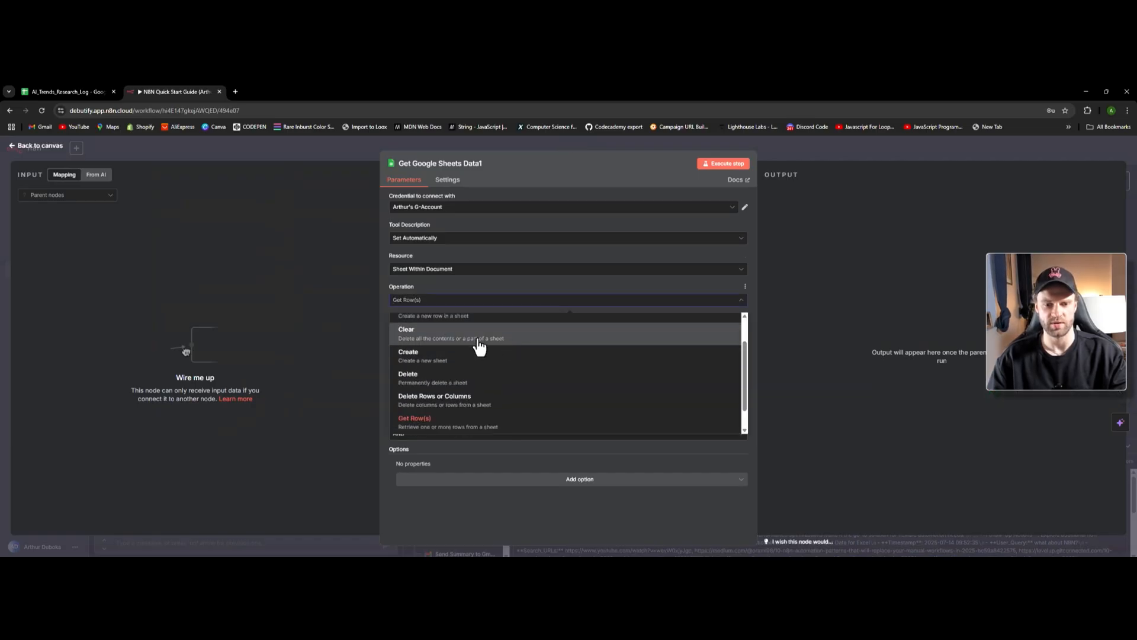
{"action": "left_click", "coordinate": [453, 379]}
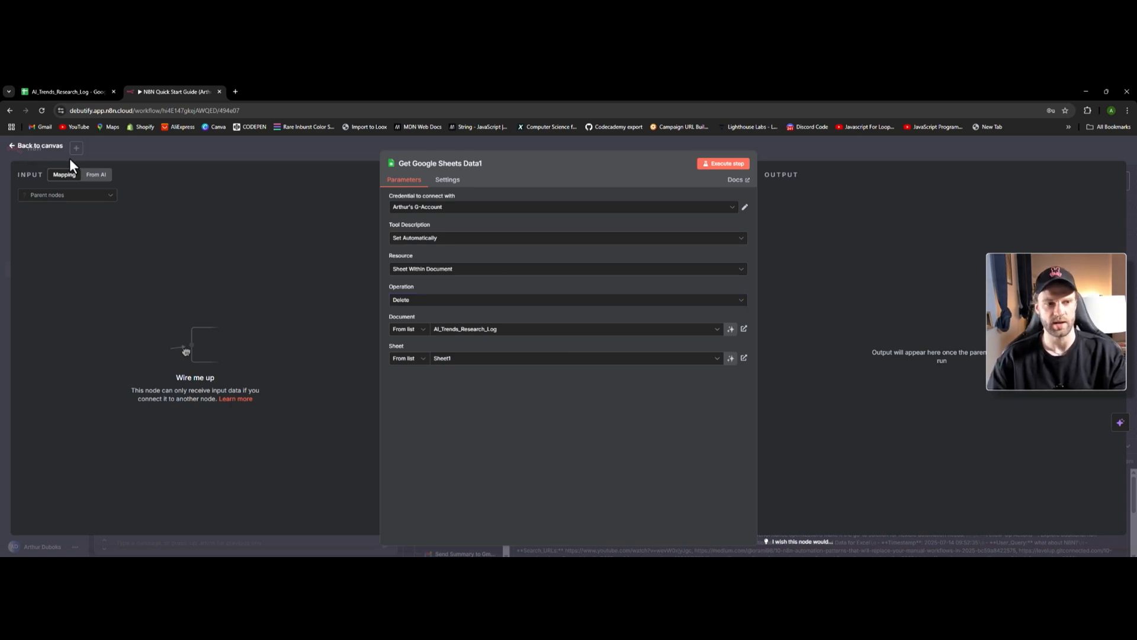
{"action": "left_click", "coordinate": [48, 147]}
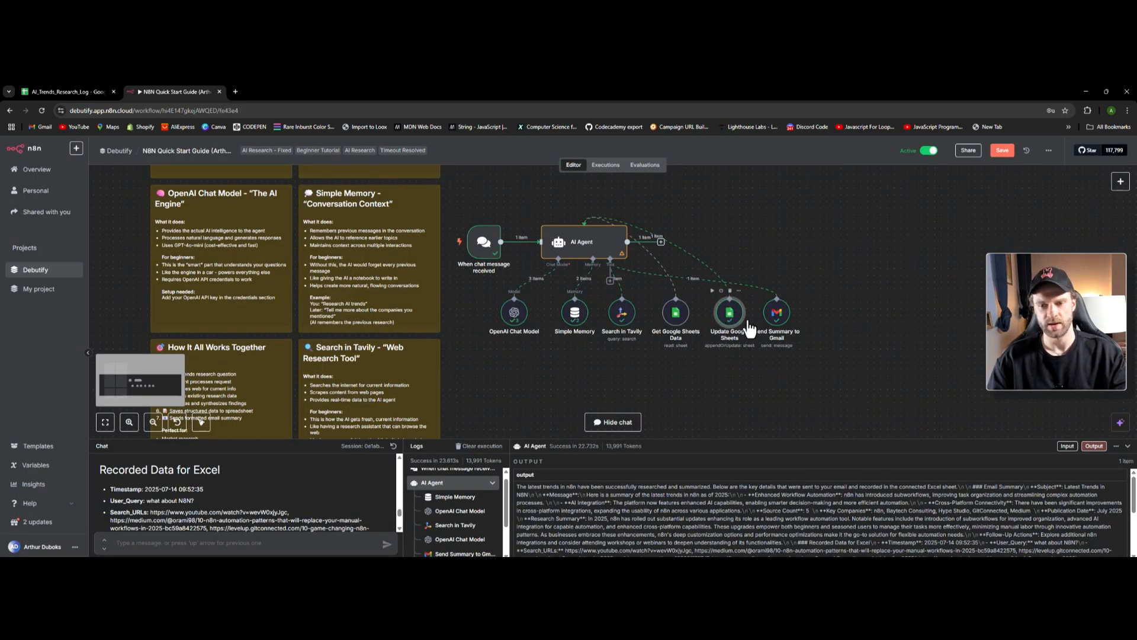
{"action": "double_click", "coordinate": [732, 316]}
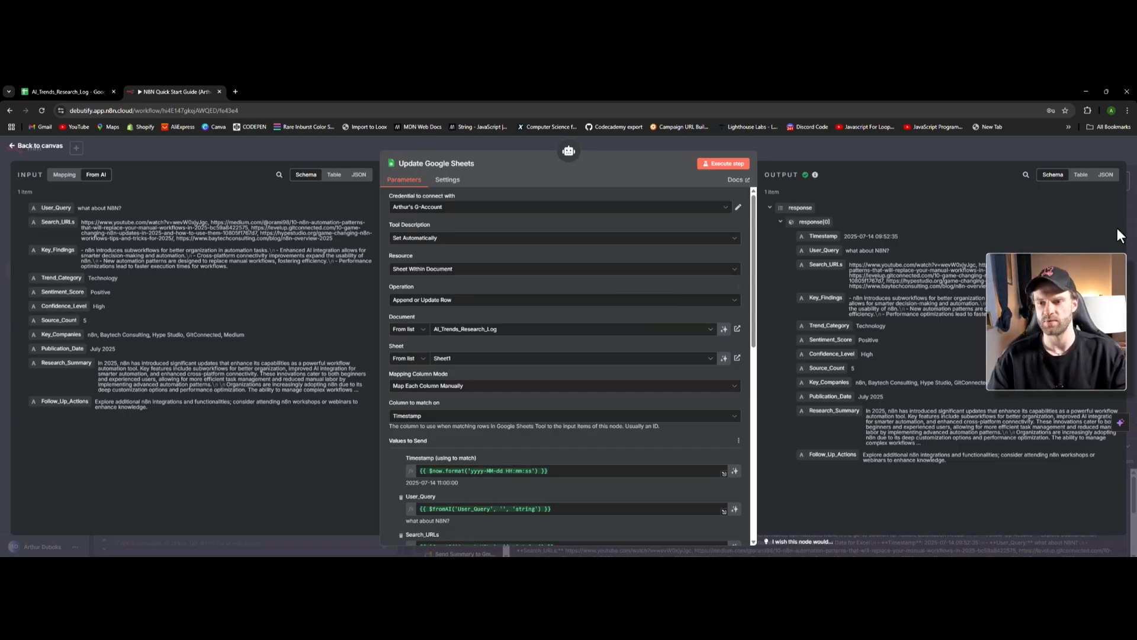
{"action": "left_click_drag", "start_coordinate": [815, 234], "coordinate": [983, 288]}
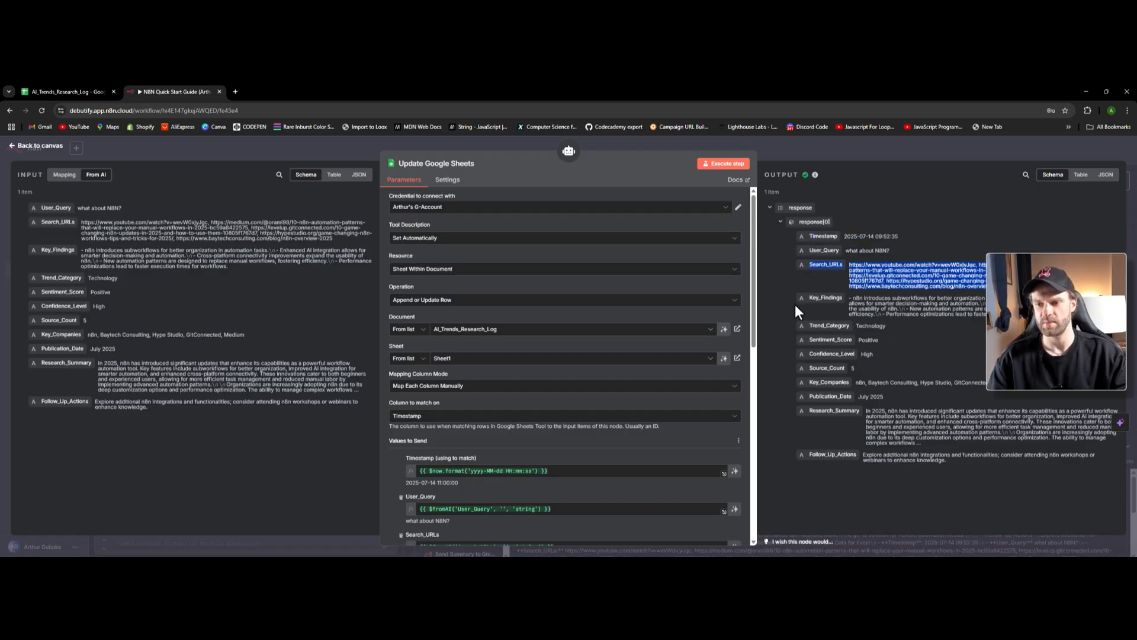
{"action": "left_click_drag", "start_coordinate": [796, 306], "coordinate": [828, 306]}
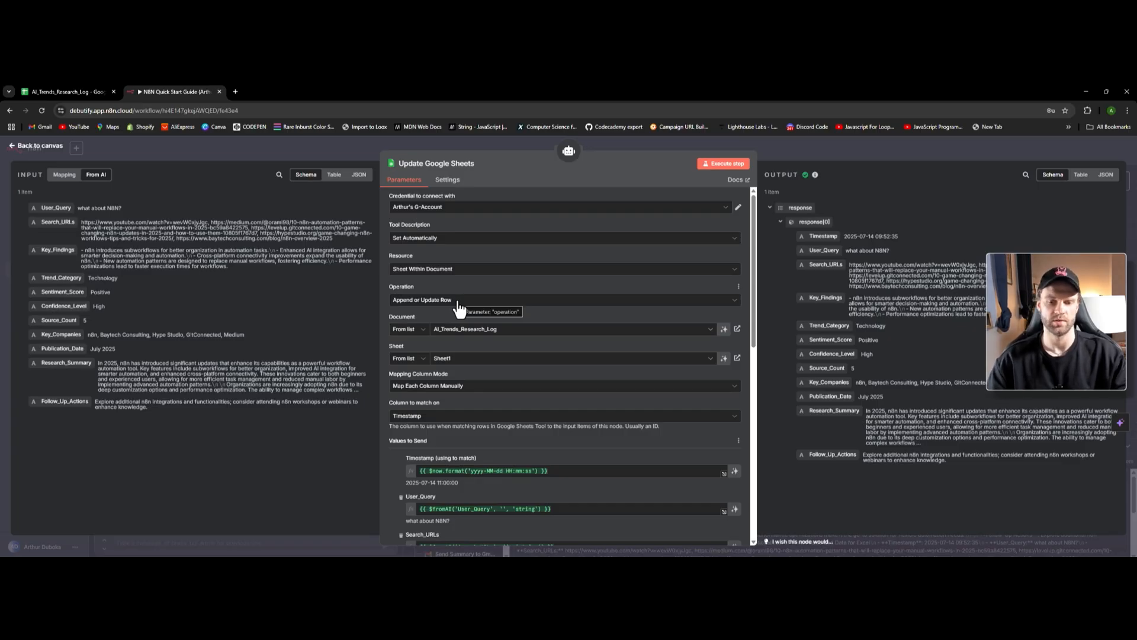
{"action": "scroll", "coordinate": [461, 305], "scroll_direction": "down", "scroll_amount": 3}
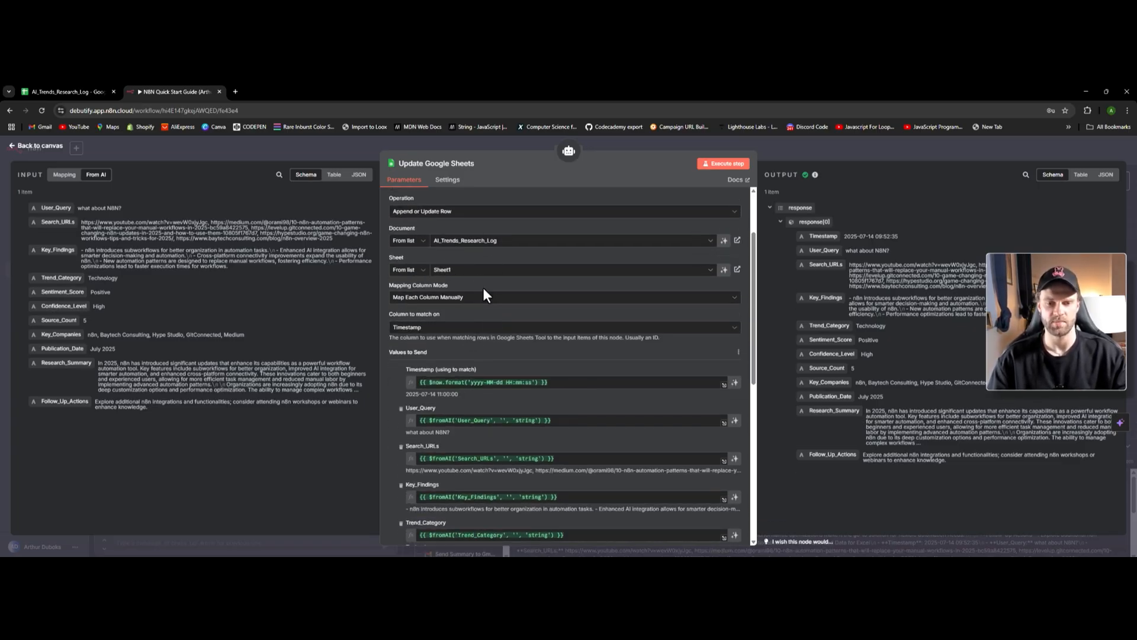
{"action": "scroll", "coordinate": [482, 287], "scroll_direction": "down", "scroll_amount": 2}
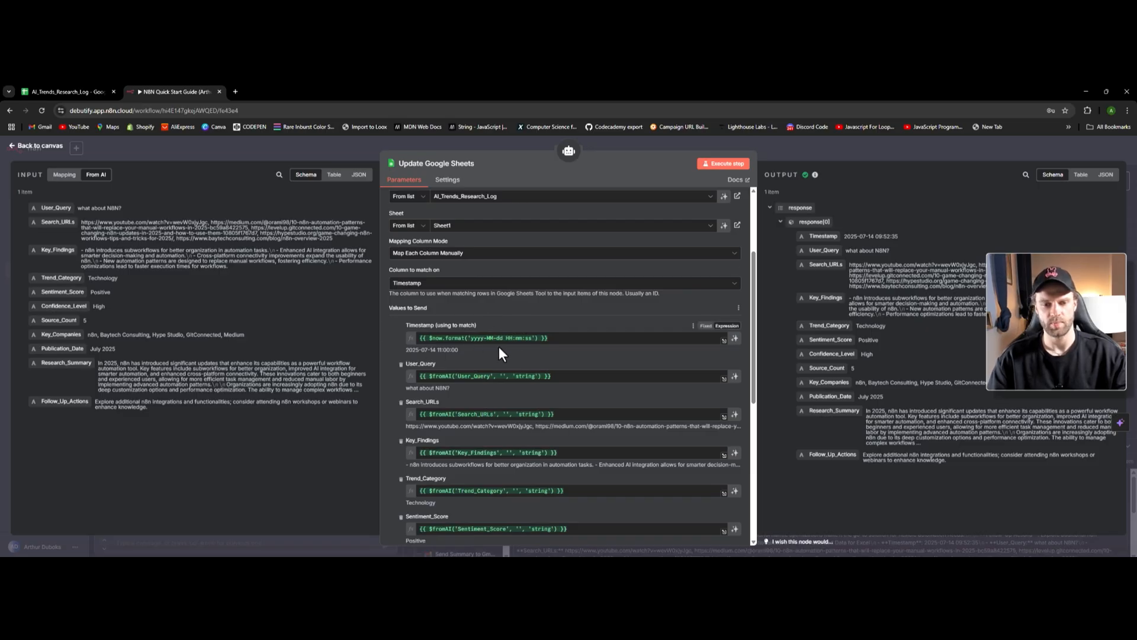
{"action": "scroll", "coordinate": [474, 343], "scroll_direction": "down", "scroll_amount": 2}
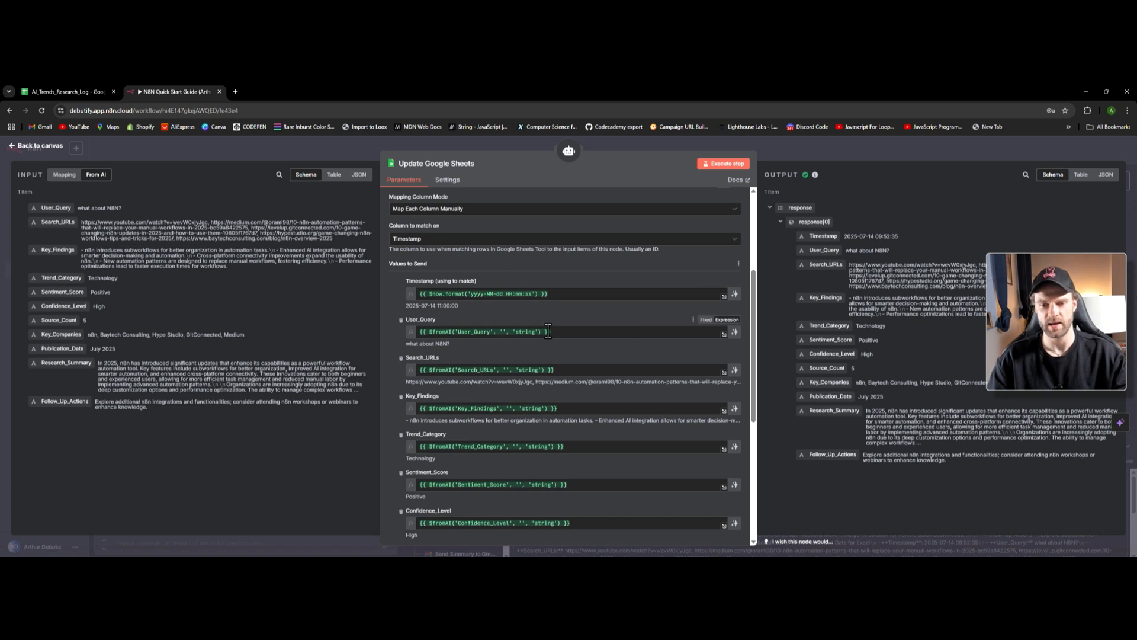
{"action": "scroll", "coordinate": [562, 385], "scroll_direction": "down", "scroll_amount": 2}
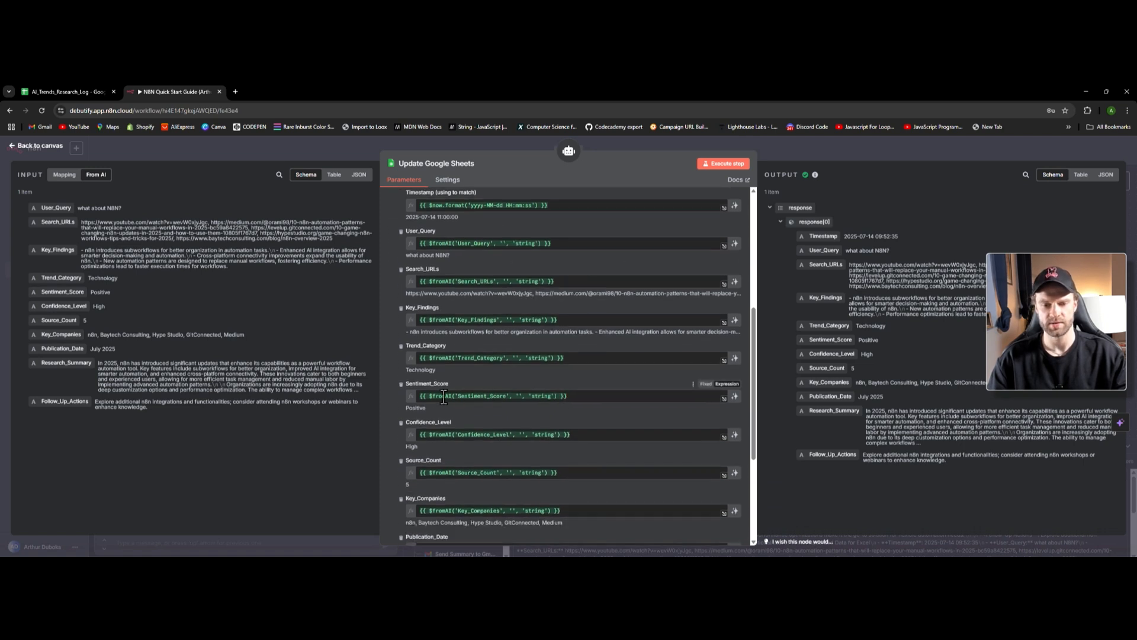
{"action": "scroll", "coordinate": [589, 388], "scroll_direction": "up", "scroll_amount": 2}
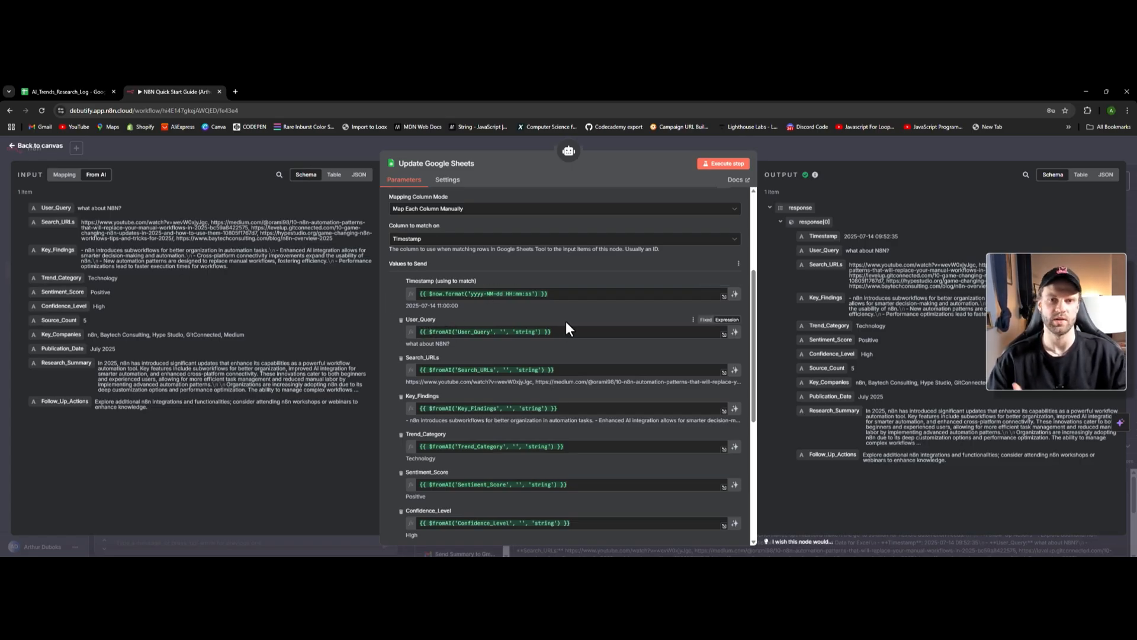
{"action": "scroll", "coordinate": [698, 374], "scroll_direction": "down", "scroll_amount": 1}
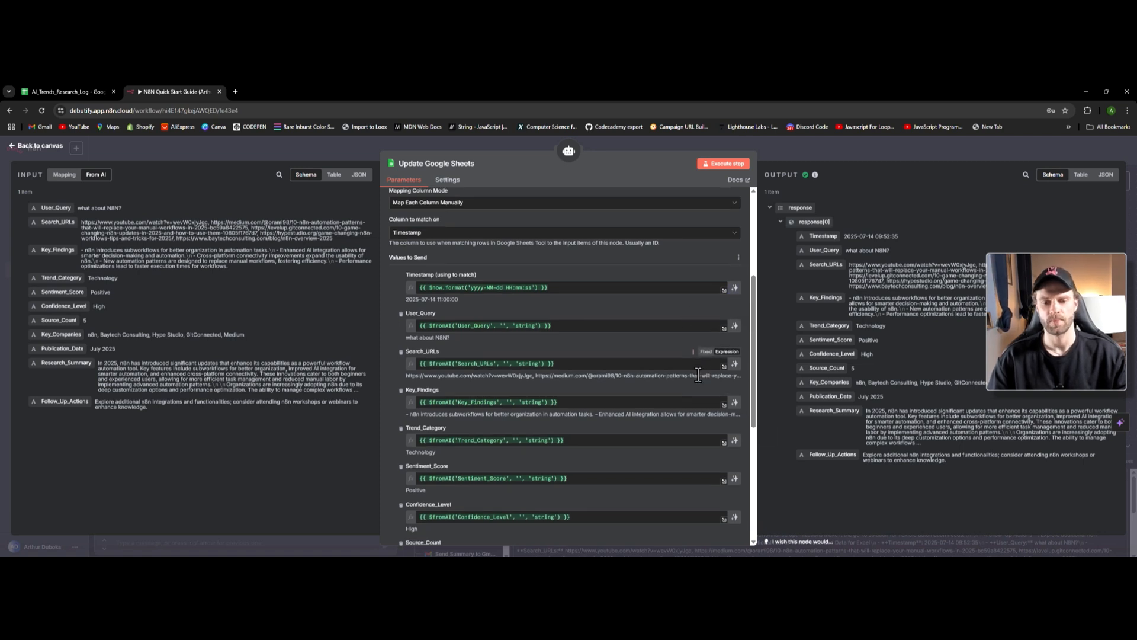
{"action": "scroll", "coordinate": [694, 372], "scroll_direction": "down", "scroll_amount": 2}
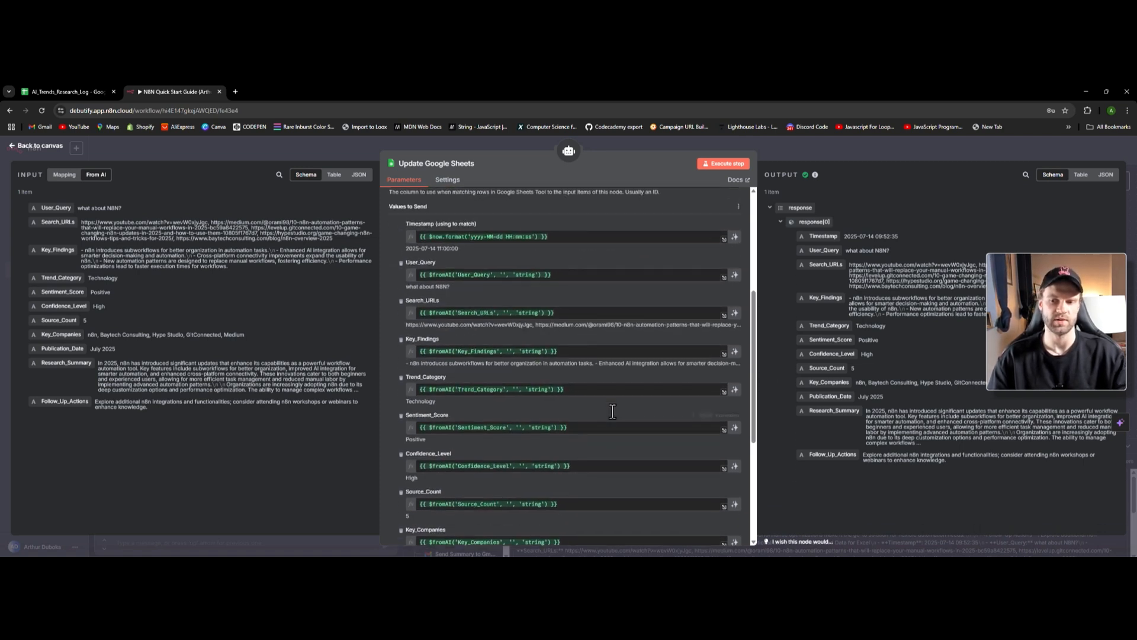
{"action": "scroll", "coordinate": [613, 411], "scroll_direction": "up", "scroll_amount": 3}
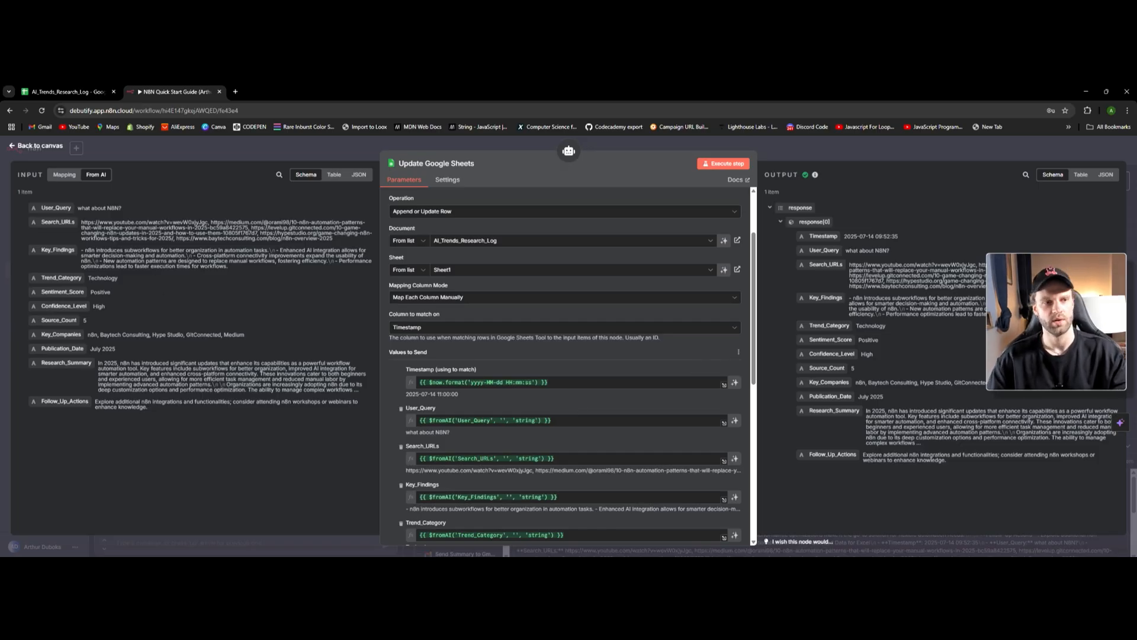
- Inspect the User_Query and Trend_Category headers in AI_Trends_Research_Log, then close the Update Google Sheets panel
{"action": "left_click", "coordinate": [68, 91]}
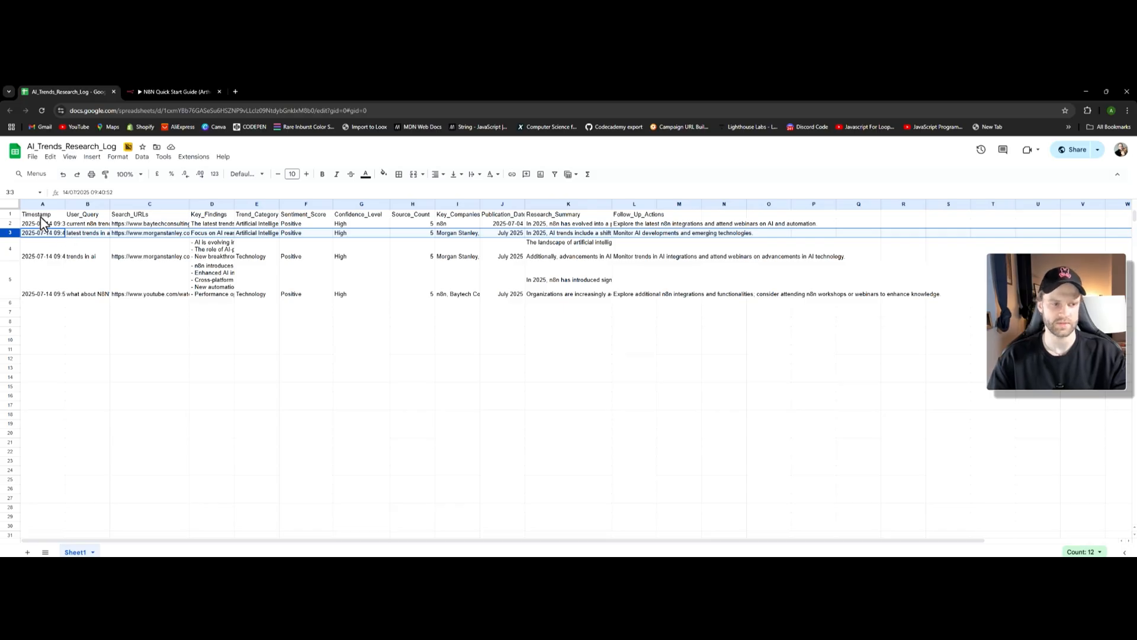
{"action": "left_click", "coordinate": [87, 217]}
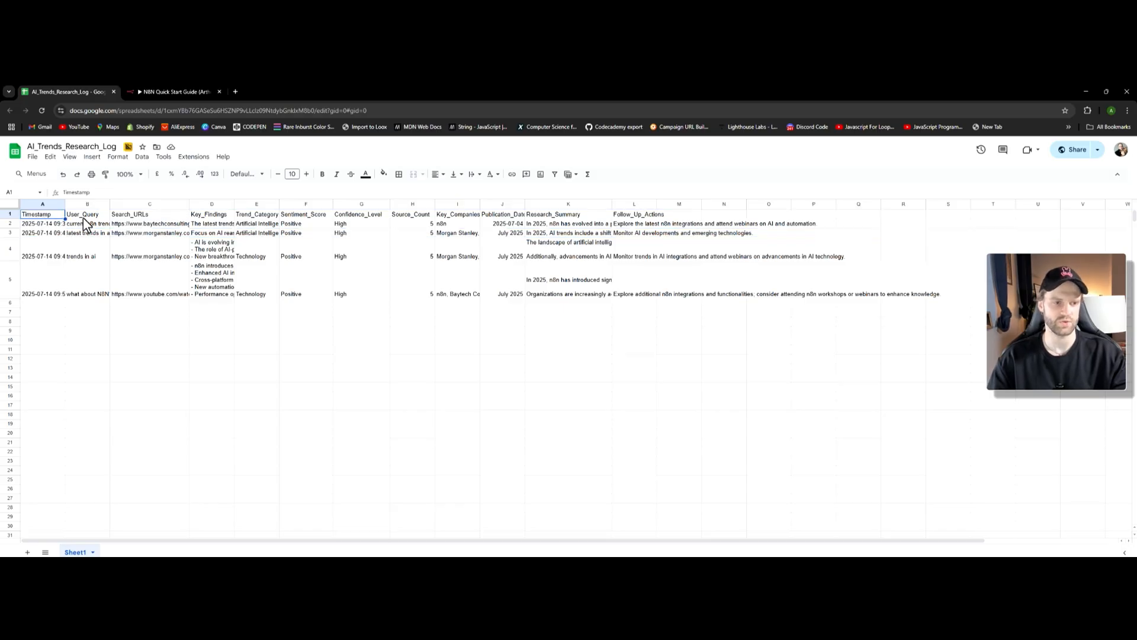
{"action": "left_click", "coordinate": [256, 218]}
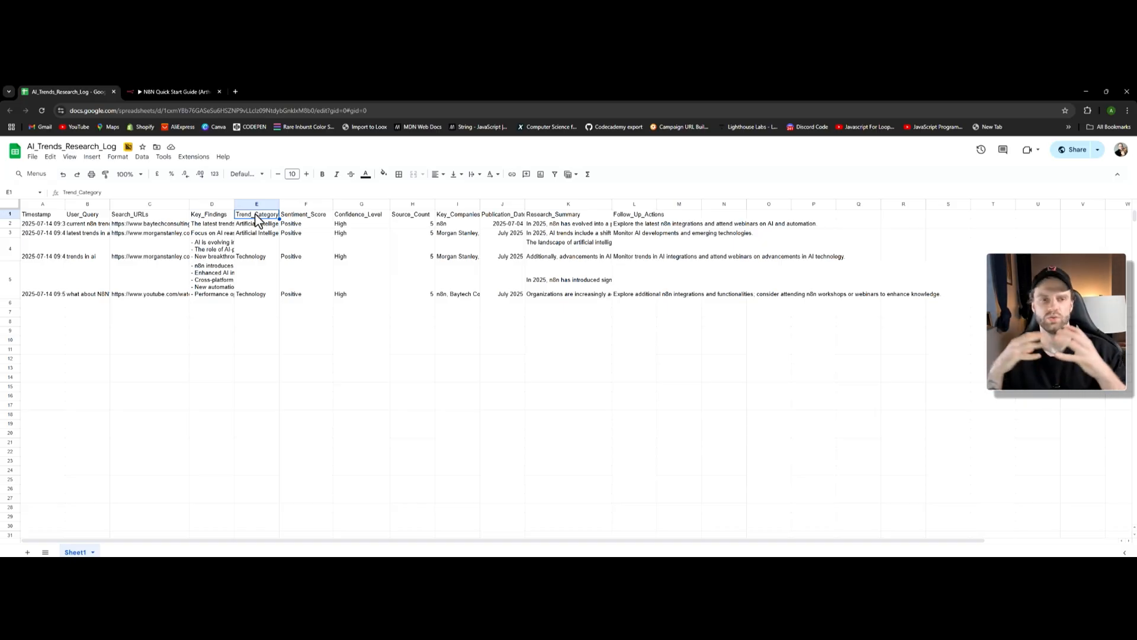
{"action": "left_click", "coordinate": [185, 91]}
{"action": "key", "text": "Escape"}
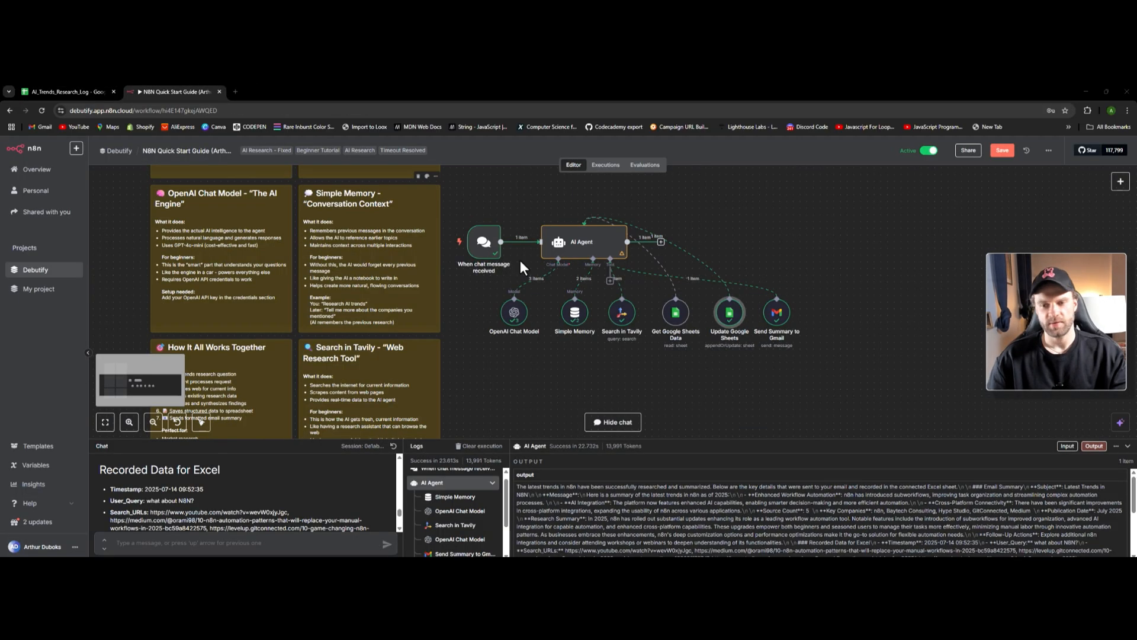
{"action": "left_click", "coordinate": [772, 323]}
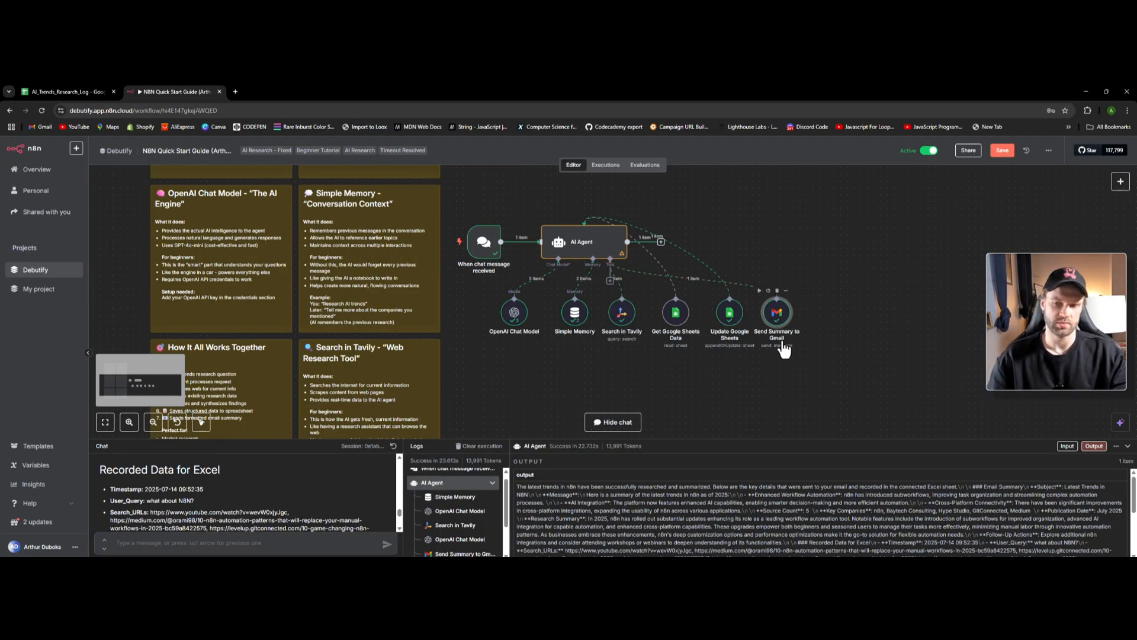
{"action": "left_click", "coordinate": [609, 281]}
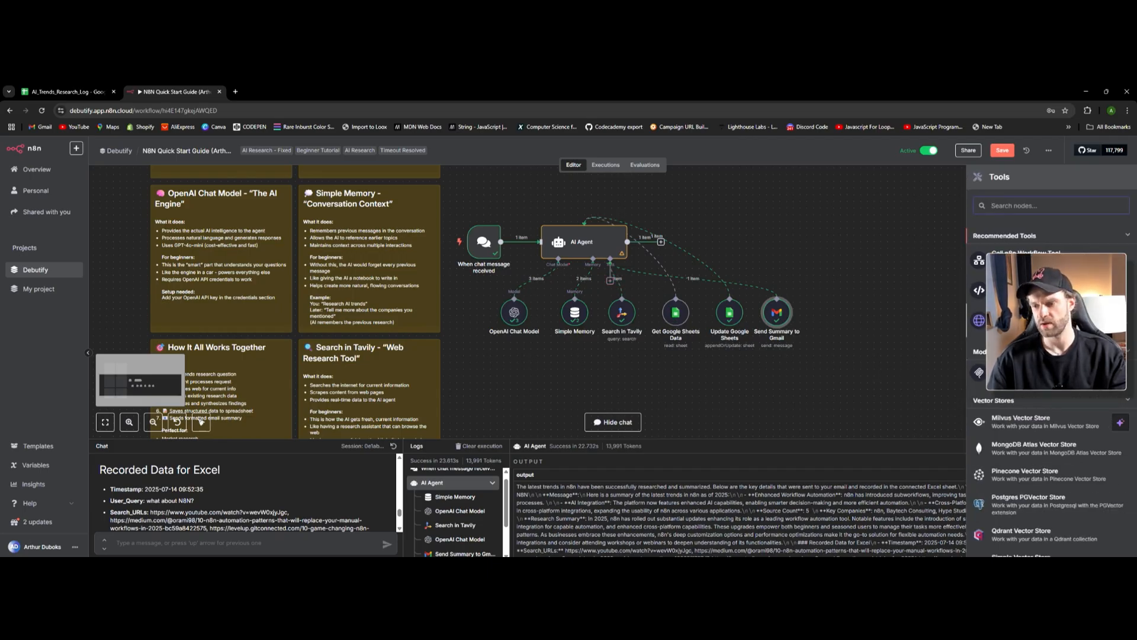
{"action": "scroll", "coordinate": [1049, 356], "scroll_direction": "down", "scroll_amount": 3}
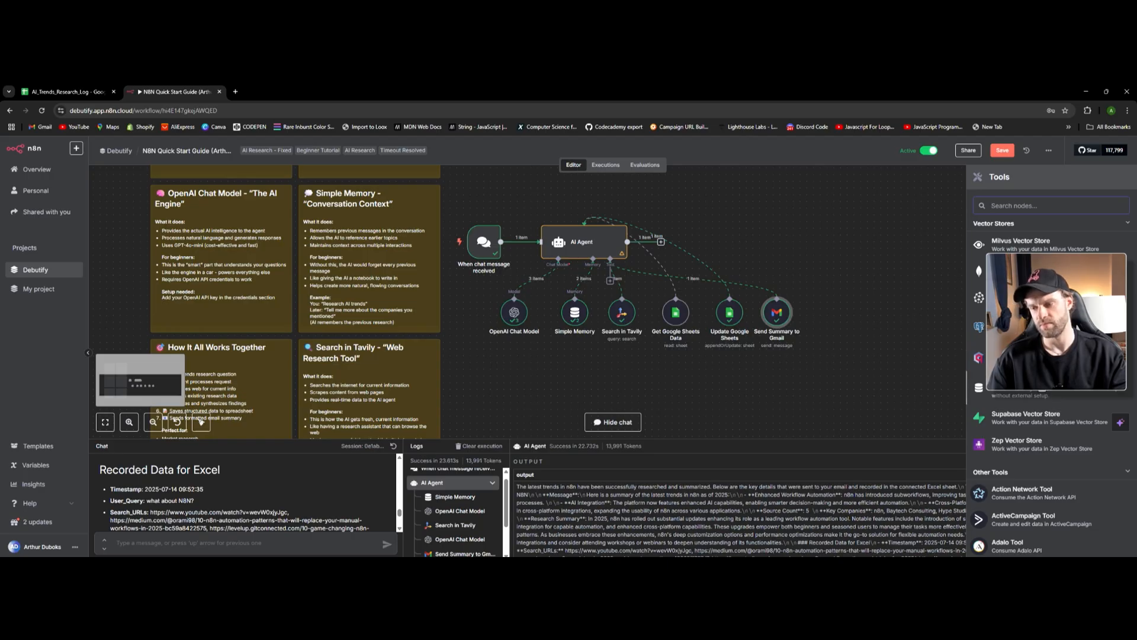
{"action": "scroll", "coordinate": [1054, 394], "scroll_direction": "down", "scroll_amount": 3}
{"action": "scroll", "coordinate": [1055, 394], "scroll_direction": "up", "scroll_amount": 4}
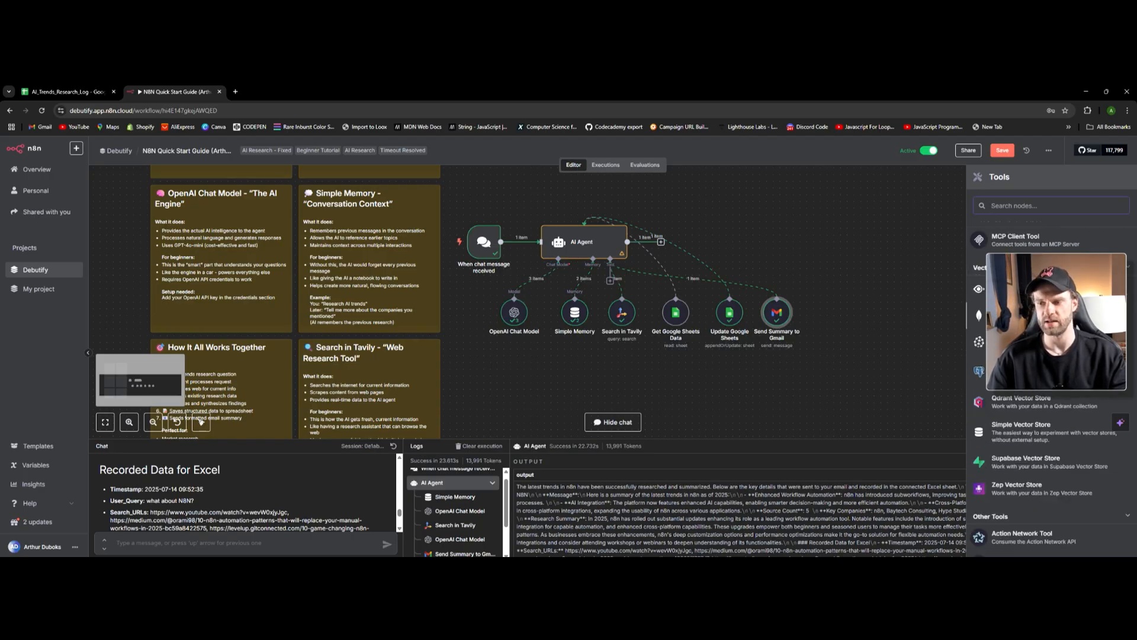
{"action": "scroll", "coordinate": [1054, 394], "scroll_direction": "down", "scroll_amount": 2}
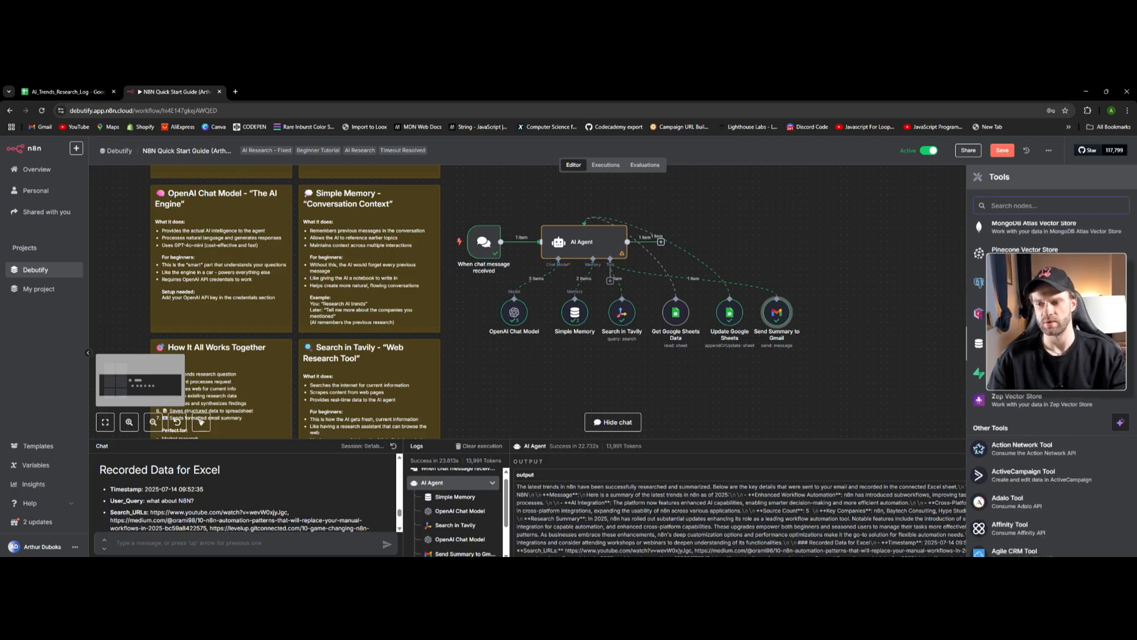
{"action": "scroll", "coordinate": [1049, 379], "scroll_direction": "down", "scroll_amount": 2}
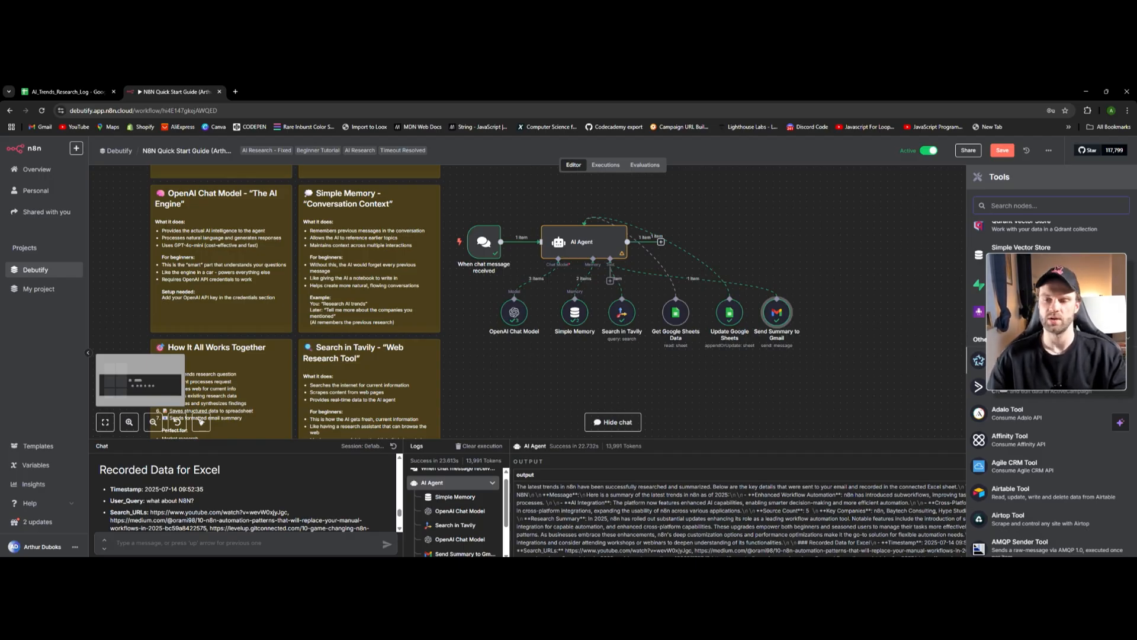
{"action": "scroll", "coordinate": [1041, 401], "scroll_direction": "down", "scroll_amount": 8}
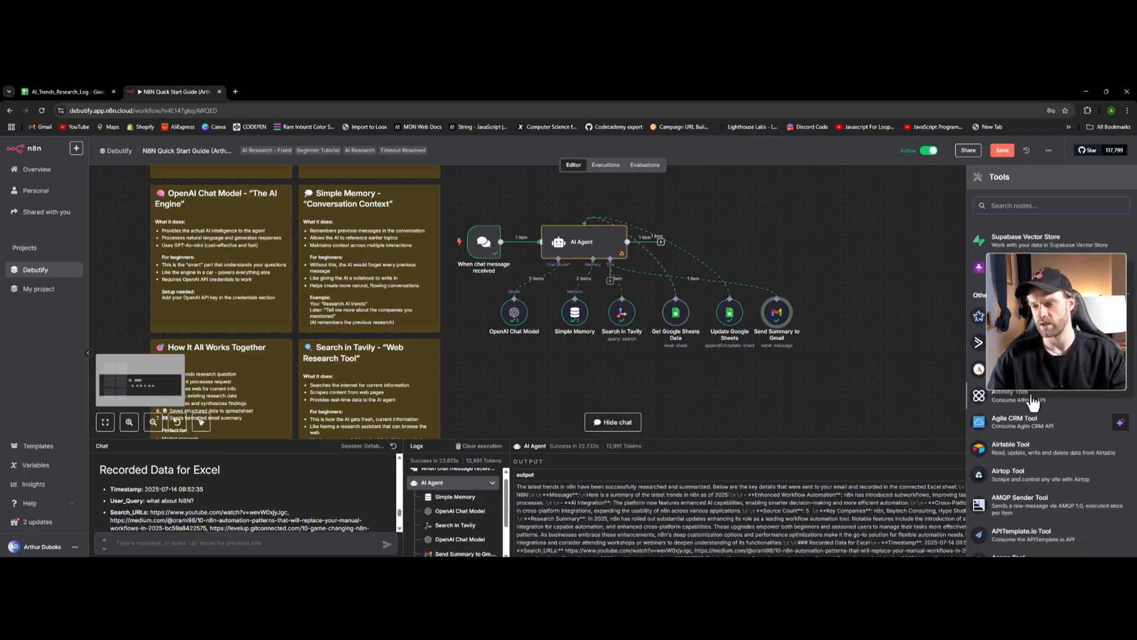
{"action": "scroll", "coordinate": [1056, 418], "scroll_direction": "down", "scroll_amount": 9}
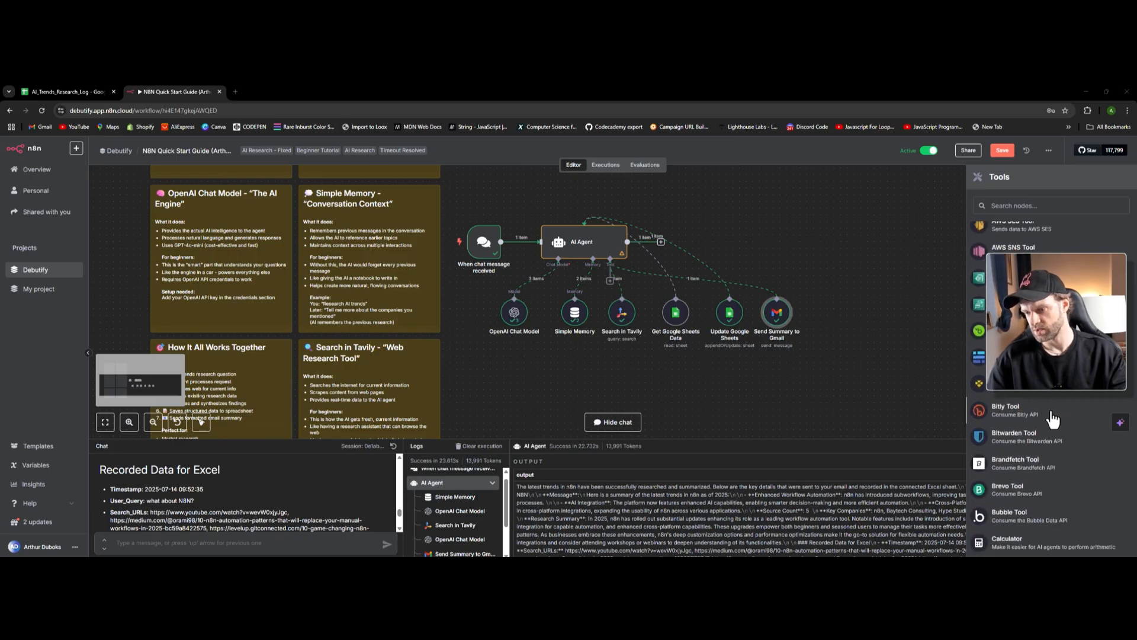
{"action": "scroll", "coordinate": [1051, 422], "scroll_direction": "down", "scroll_amount": 8}
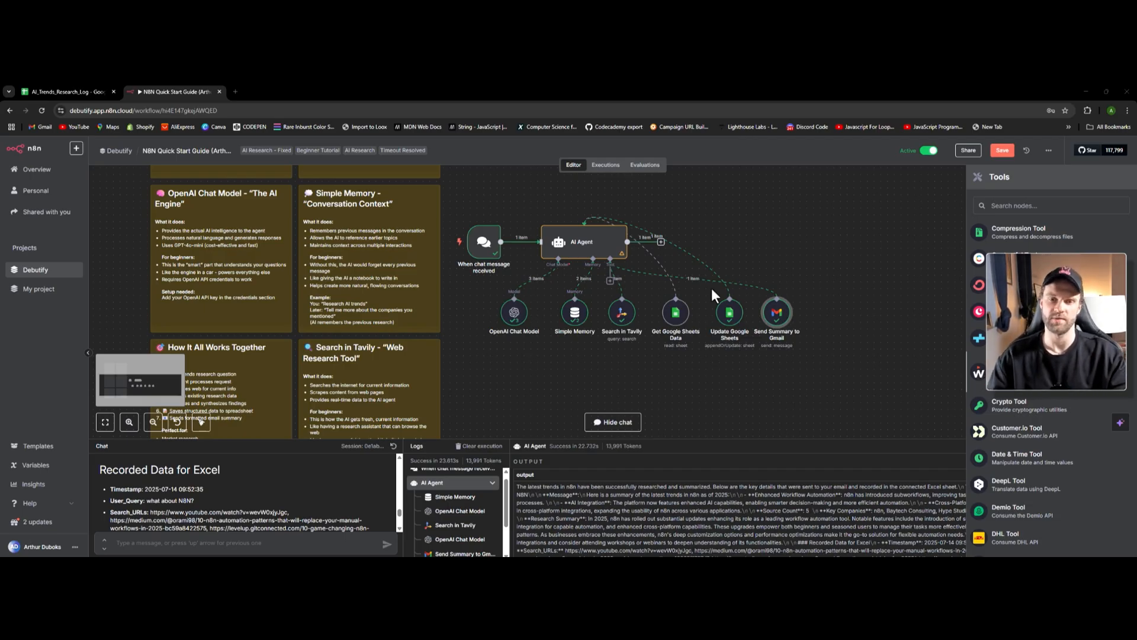
{"action": "left_click", "coordinate": [770, 262]}
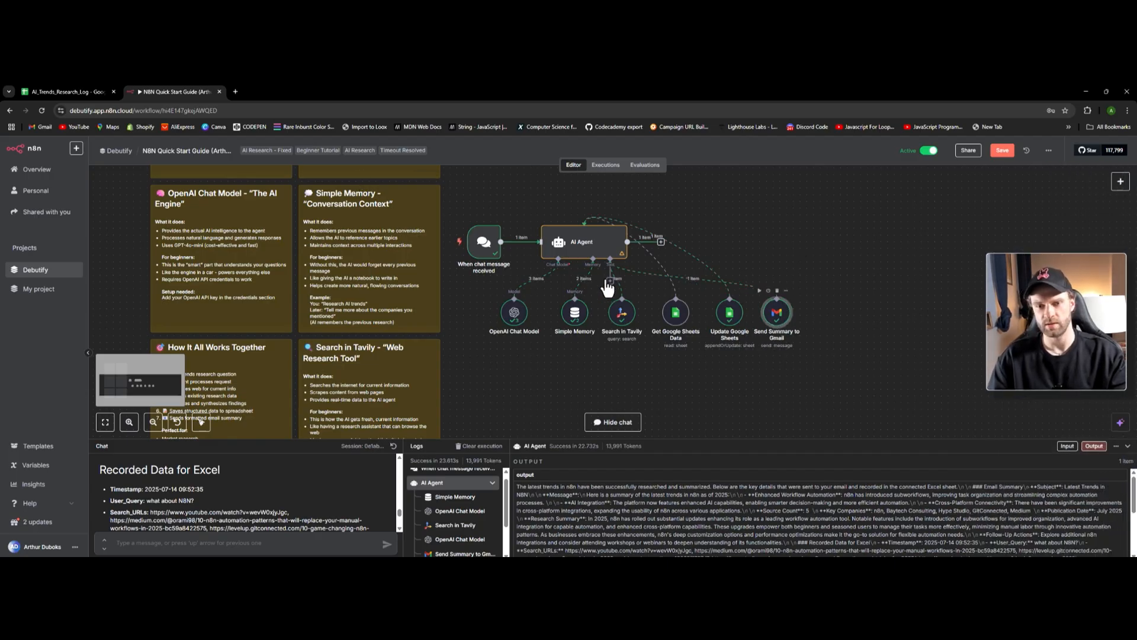
{"action": "double_click", "coordinate": [777, 320]}
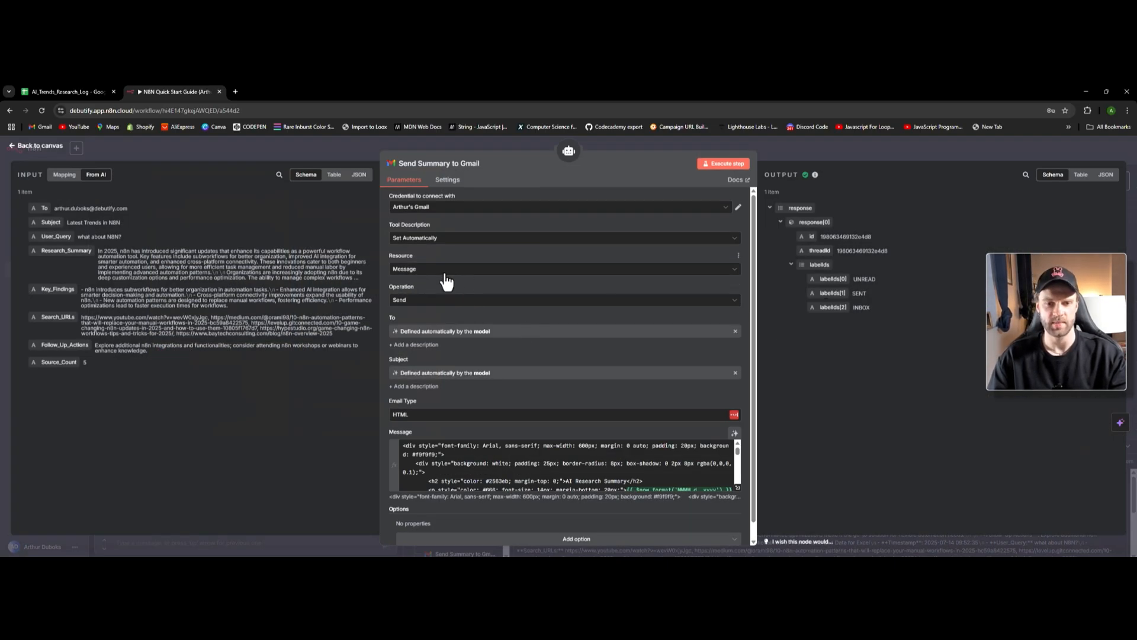
{"action": "left_click", "coordinate": [37, 147]}
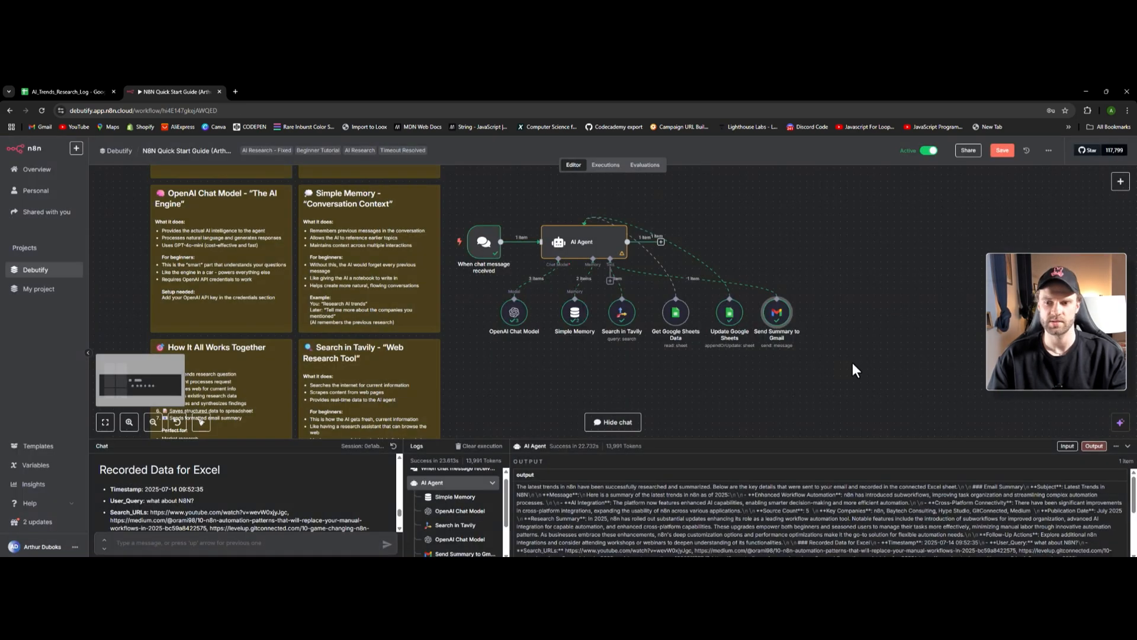
{"action": "key", "text": "ctrl+c"}
{"action": "key", "text": "ctrl+v"}
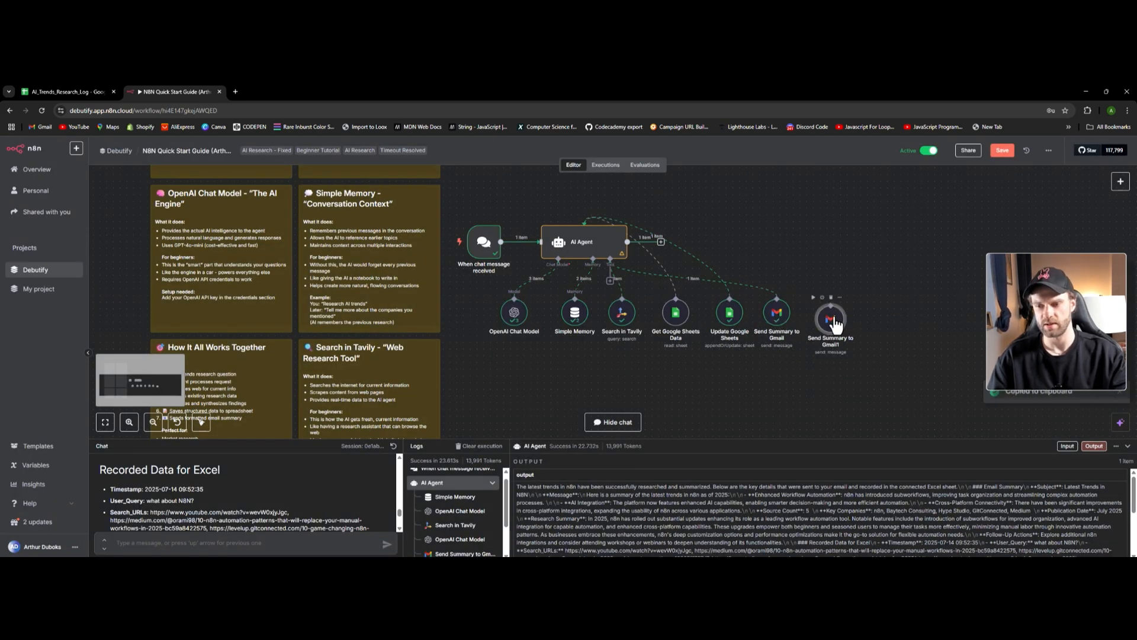
{"action": "key", "text": "Return"}
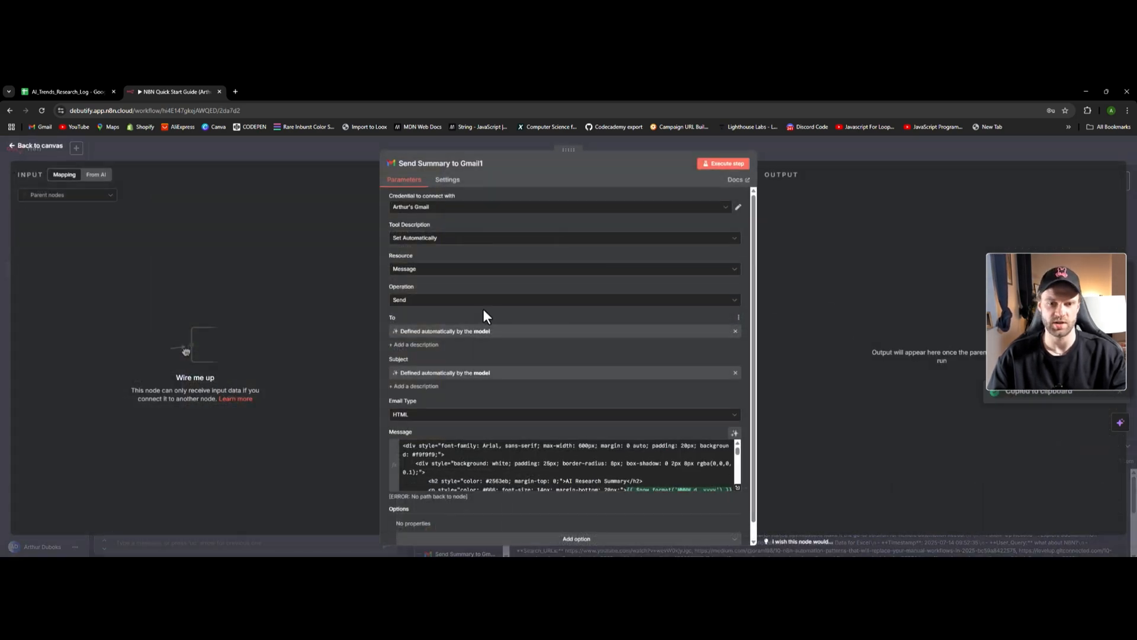
{"action": "left_click", "coordinate": [437, 302]}
{"action": "scroll", "coordinate": [450, 381], "scroll_direction": "down", "scroll_amount": 1}
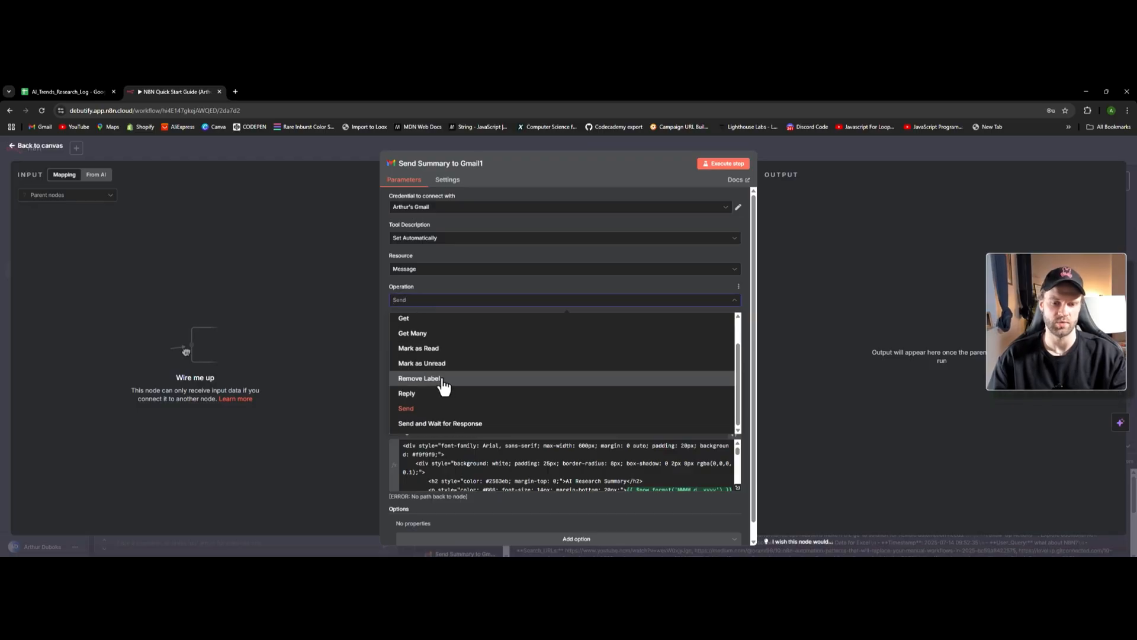
{"action": "scroll", "coordinate": [444, 382], "scroll_direction": "up", "scroll_amount": 2}
{"action": "scroll", "coordinate": [443, 383], "scroll_direction": "down", "scroll_amount": 2}
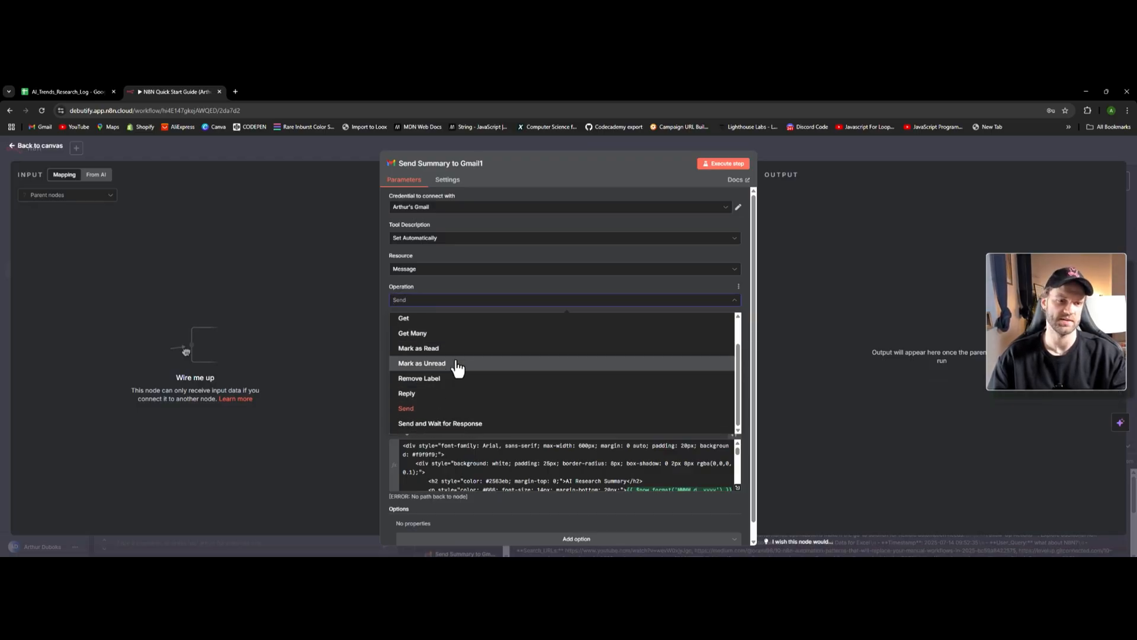
{"action": "left_click", "coordinate": [41, 147]}
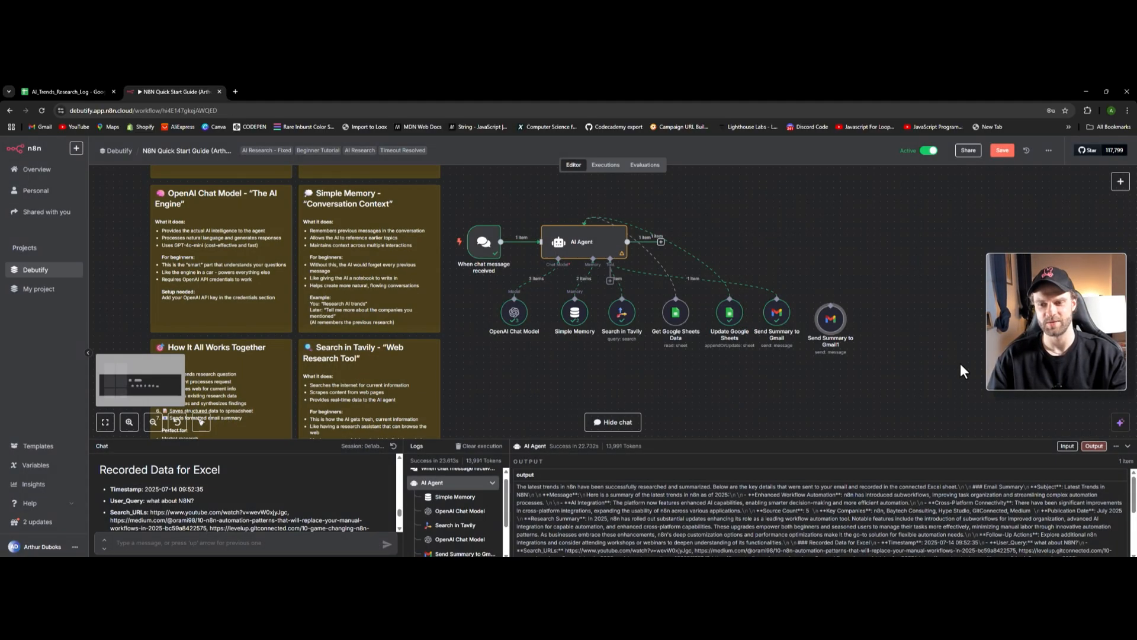
{"action": "left_click", "coordinate": [831, 296]}
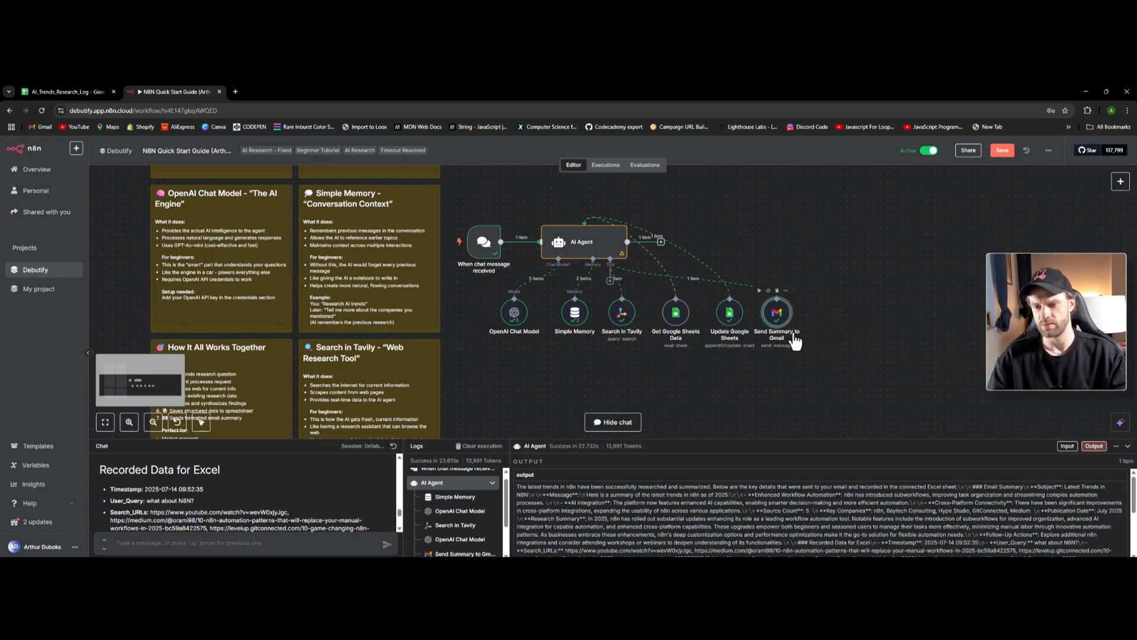
- Open Send Summary to Gmail and expand its HTML Message in the expression editor
{"action": "double_click", "coordinate": [784, 320]}
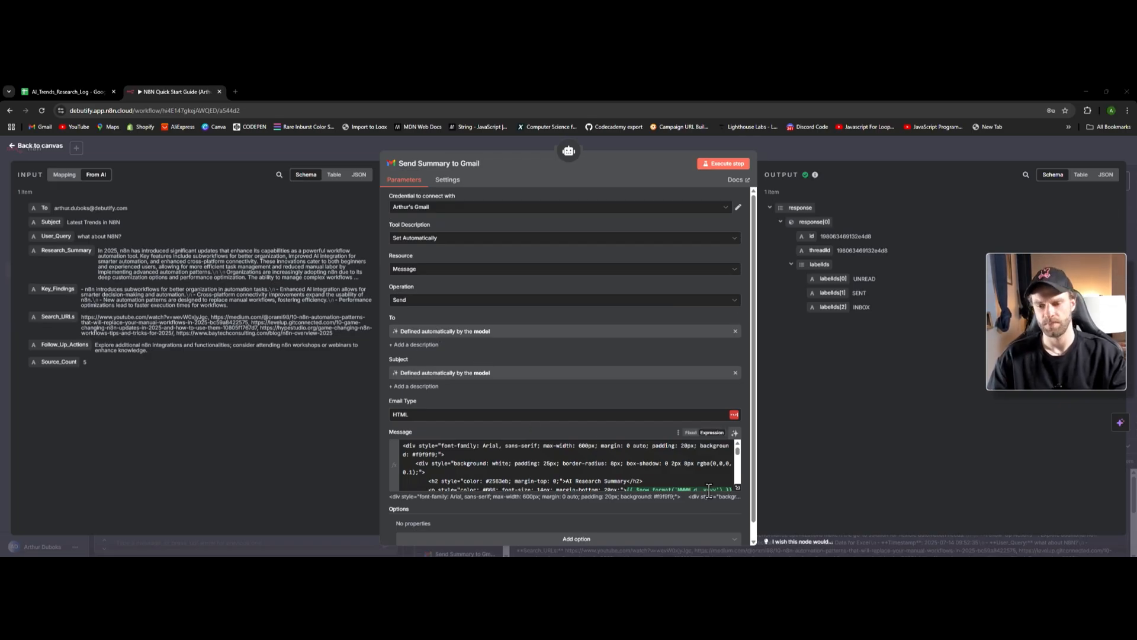
{"action": "left_click", "coordinate": [736, 488]}
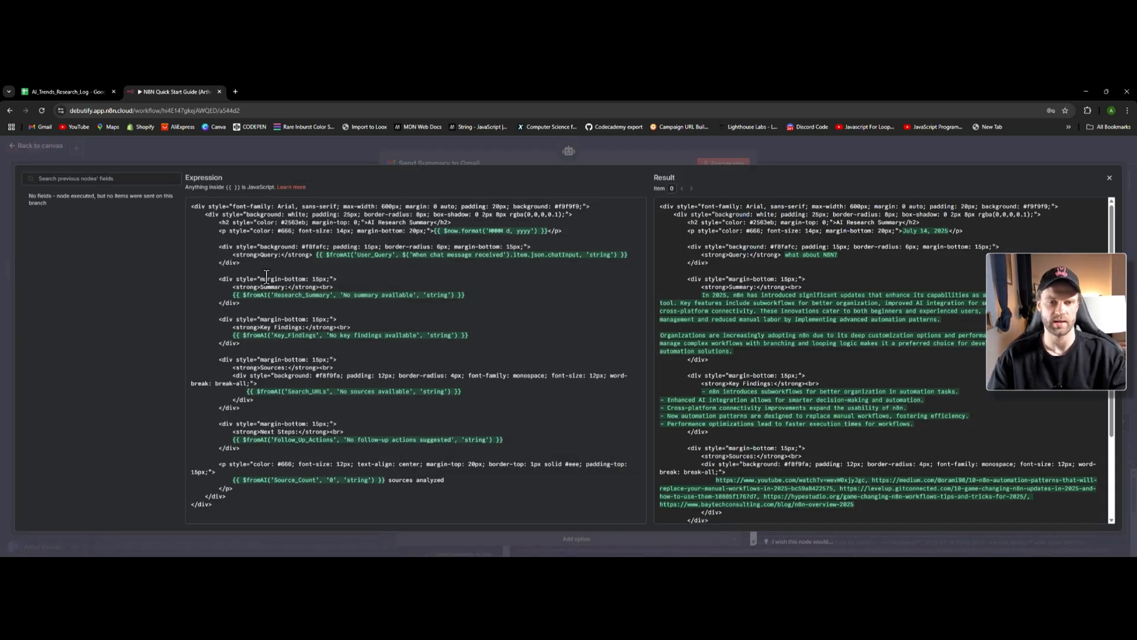
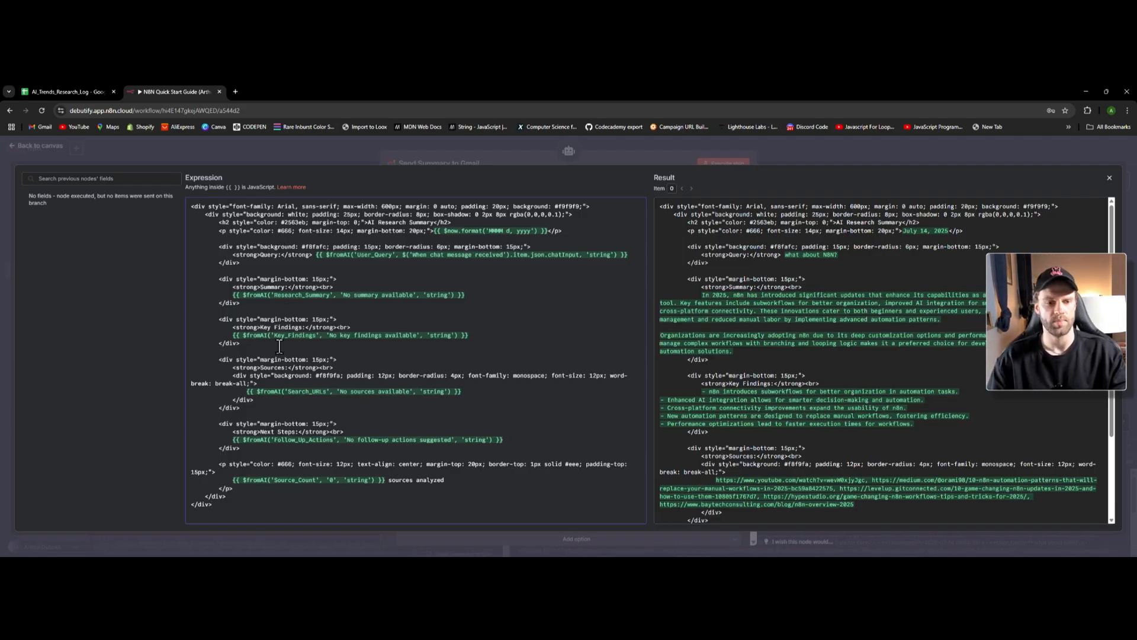
- Review the Gmail HTML message template, including the heading's date expression, in the expression editor
{"action": "left_click", "coordinate": [233, 270]}
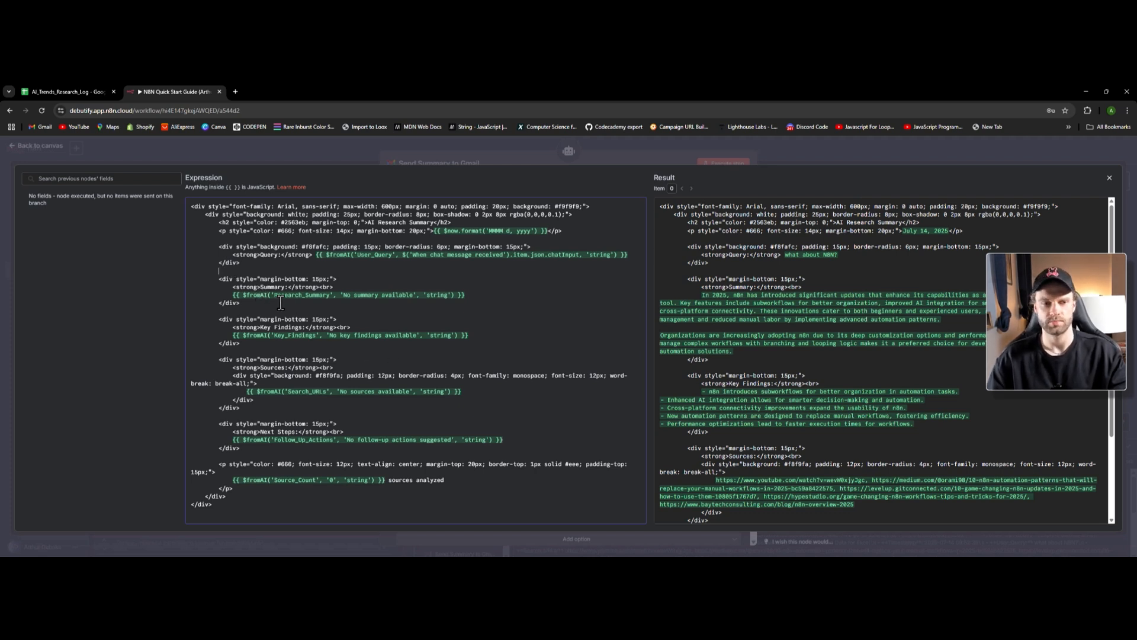
{"action": "left_click_drag", "start_coordinate": [247, 214], "coordinate": [251, 215]}
{"action": "left_click", "coordinate": [267, 240]}
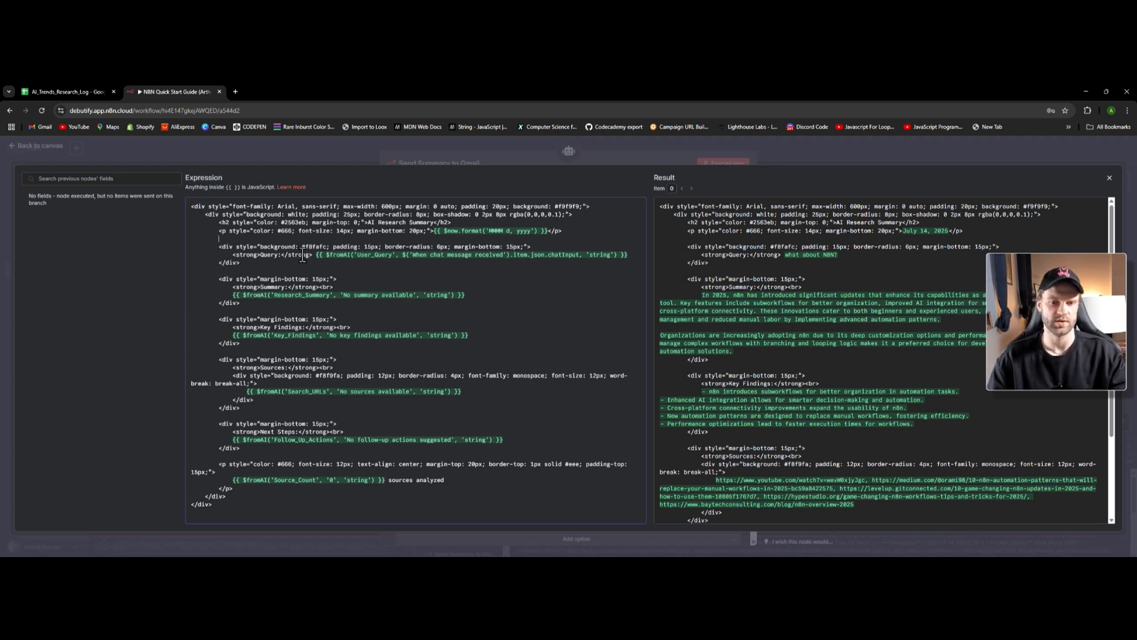
{"action": "left_click_drag", "start_coordinate": [433, 232], "coordinate": [520, 230]}
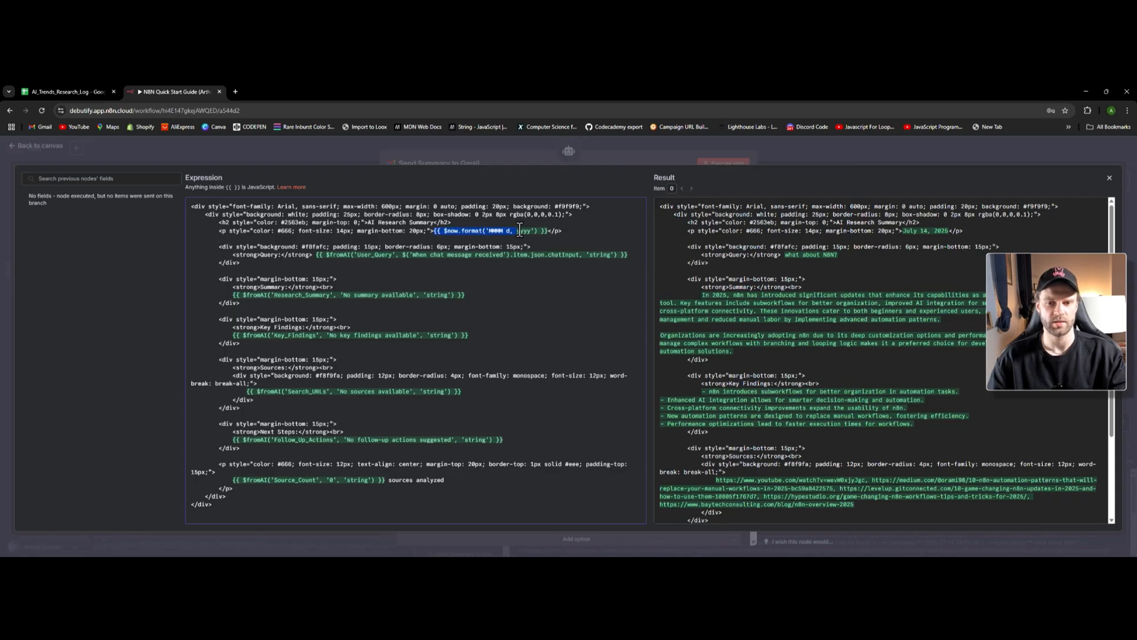
{"action": "left_click", "coordinate": [456, 271]}
- Close the message editor and check the Update Google Sheets node's column fields
{"action": "left_click", "coordinate": [47, 152]}
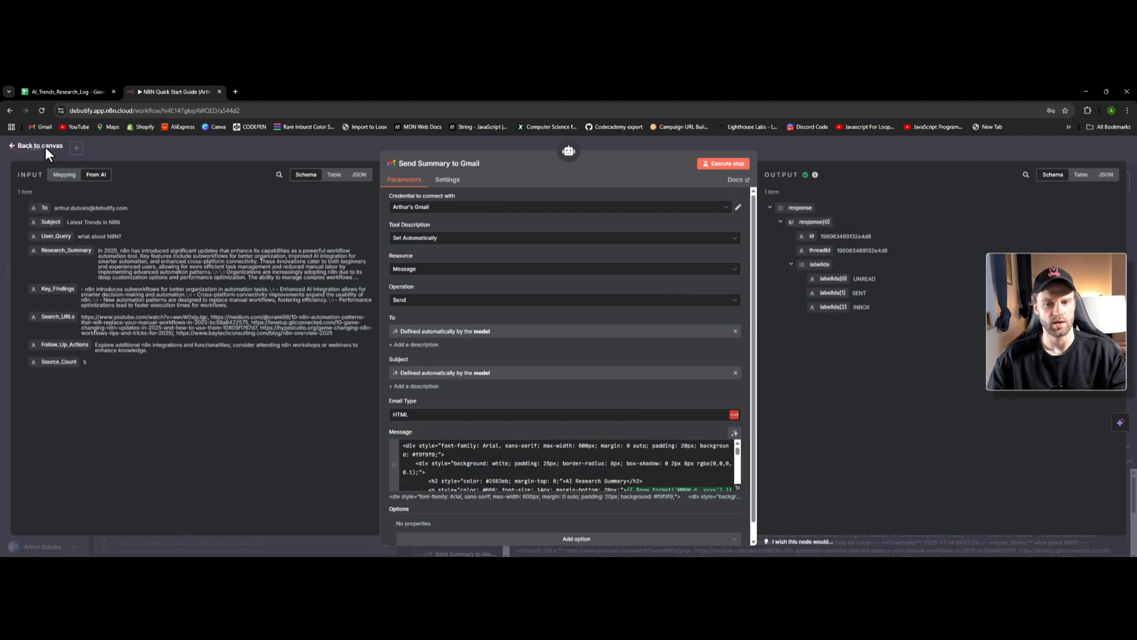
{"action": "left_click", "coordinate": [45, 147]}
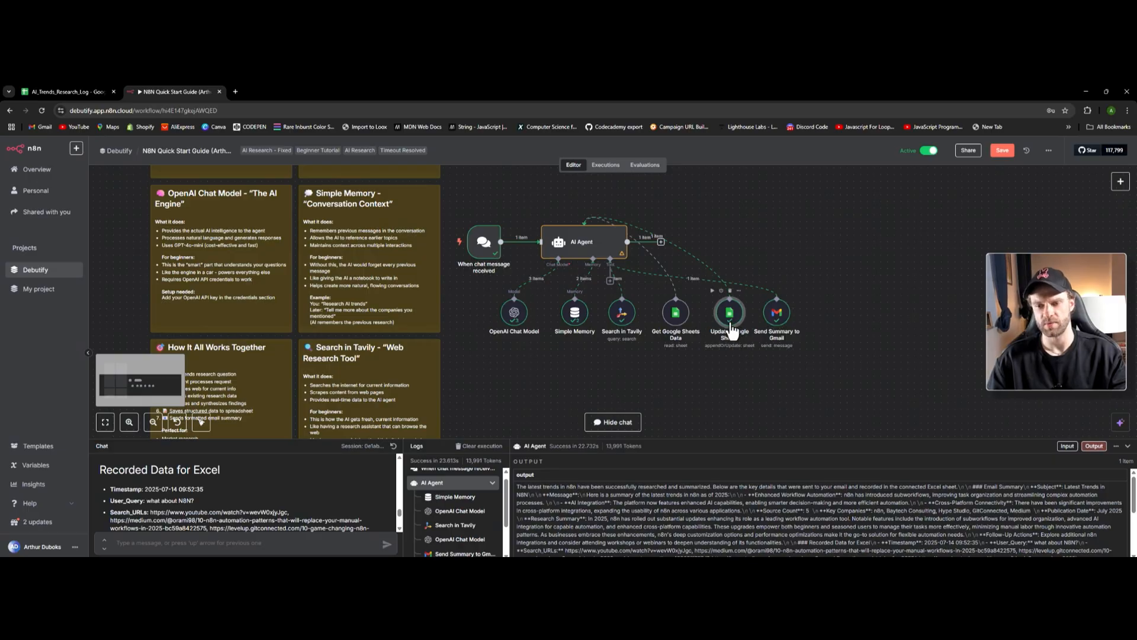
{"action": "double_click", "coordinate": [729, 323]}
{"action": "scroll", "coordinate": [533, 402], "scroll_direction": "up", "scroll_amount": 3}
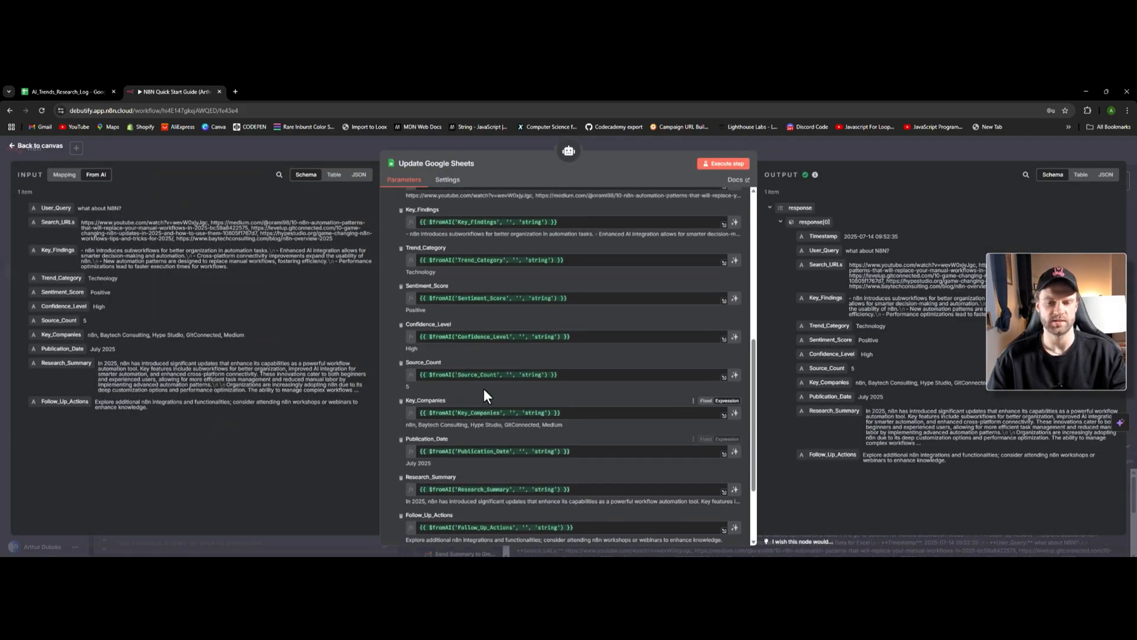
{"action": "left_click", "coordinate": [28, 153]}
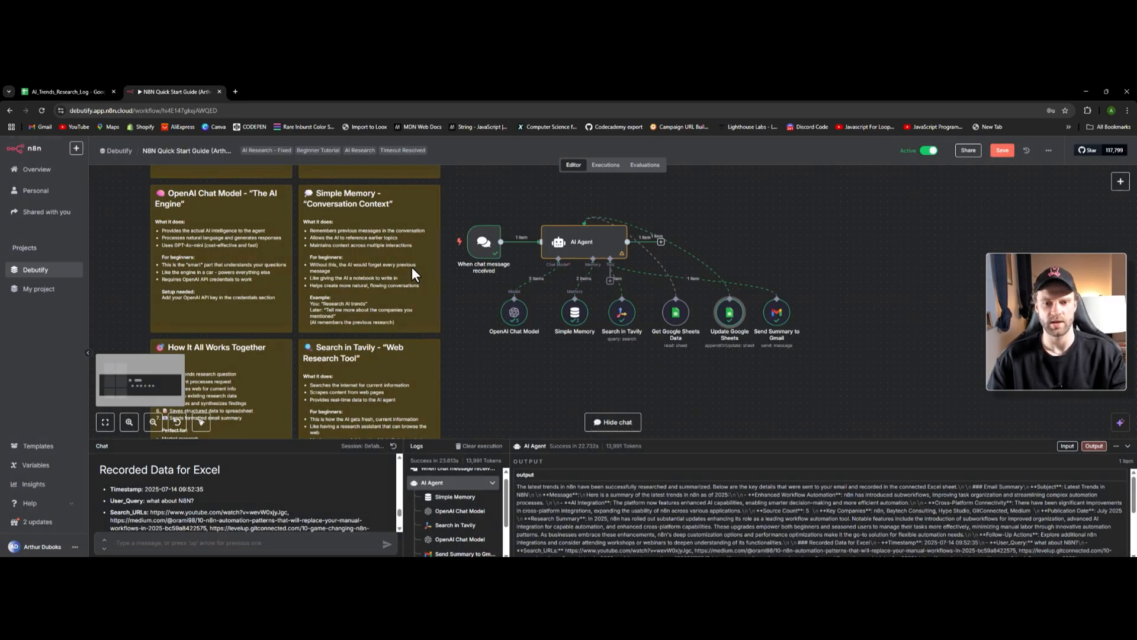
- Review the AI Agent prompt's field labels from User_Query to Follow_Up_Actions in the full editor
{"action": "double_click", "coordinate": [582, 243]}
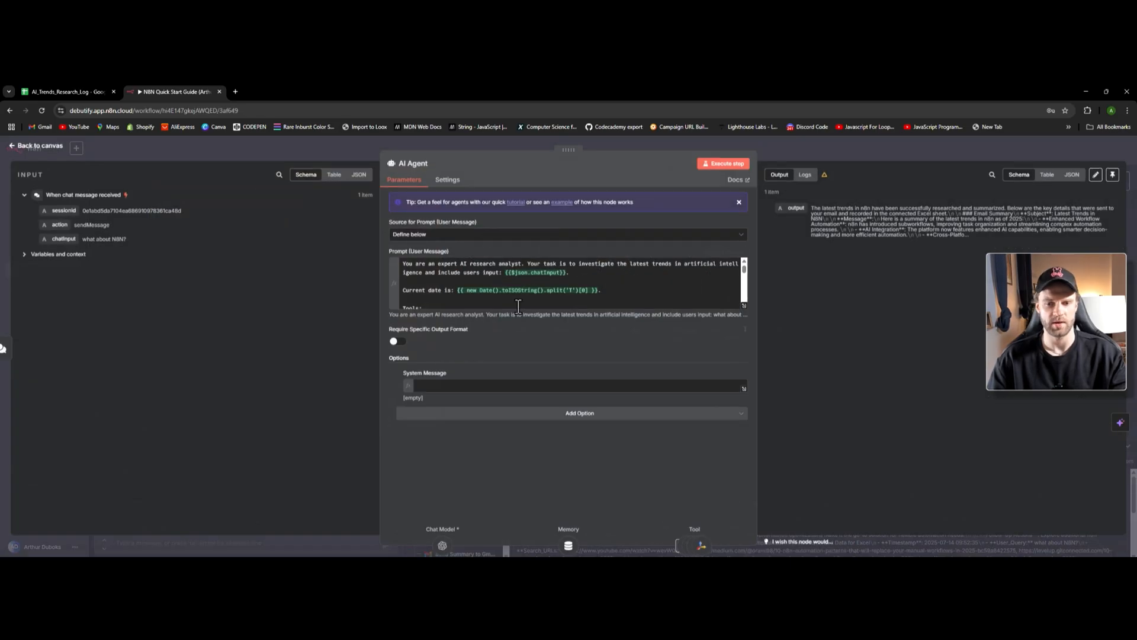
{"action": "left_click", "coordinate": [746, 305]}
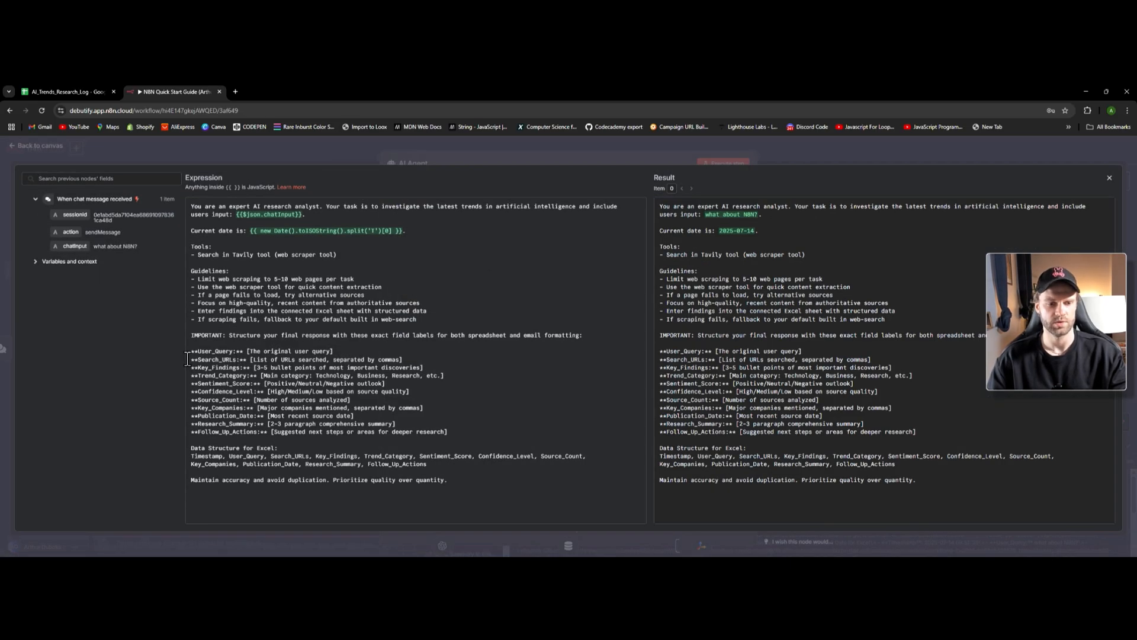
{"action": "left_click_drag", "start_coordinate": [190, 352], "coordinate": [251, 356]}
{"action": "left_click_drag", "start_coordinate": [378, 354], "coordinate": [473, 443]}
{"action": "left_click", "coordinate": [192, 379]}
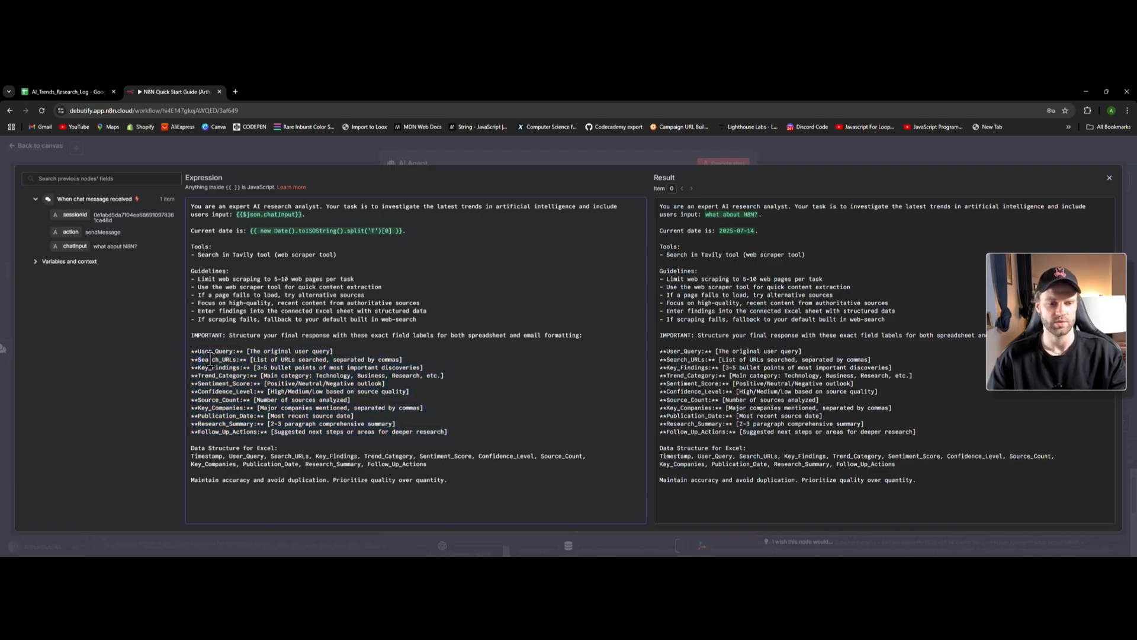
{"action": "left_click", "coordinate": [1107, 180]}
{"action": "left_click", "coordinate": [45, 145]}
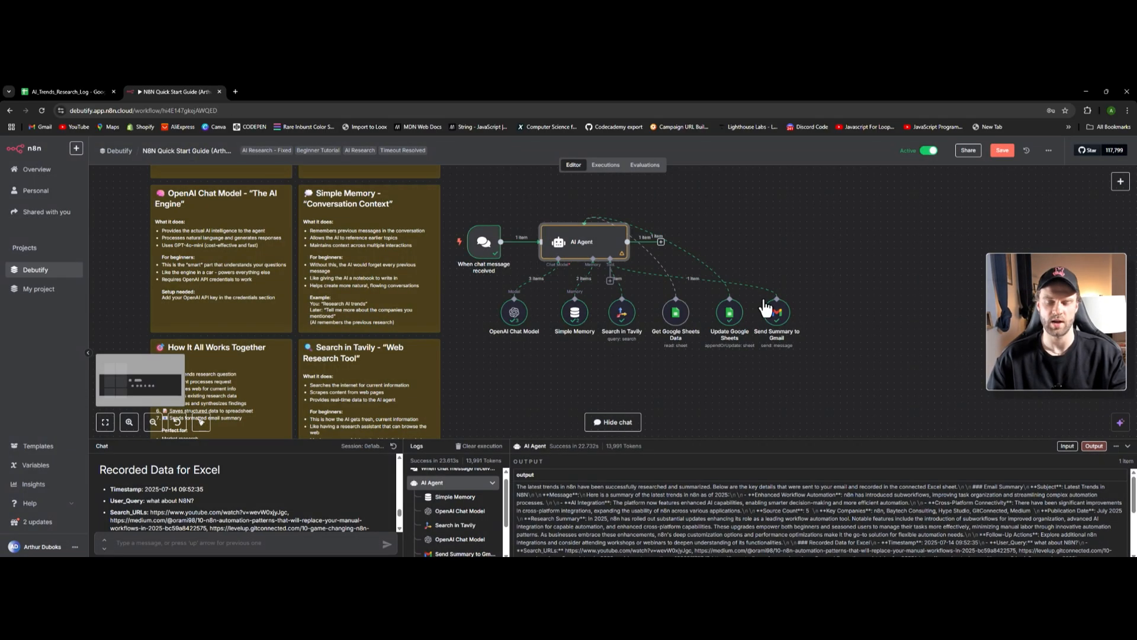
- Recheck the Update Google Sheets node's fields and return to the canvas
{"action": "double_click", "coordinate": [729, 313]}
{"action": "scroll", "coordinate": [536, 370], "scroll_direction": "down", "scroll_amount": 4}
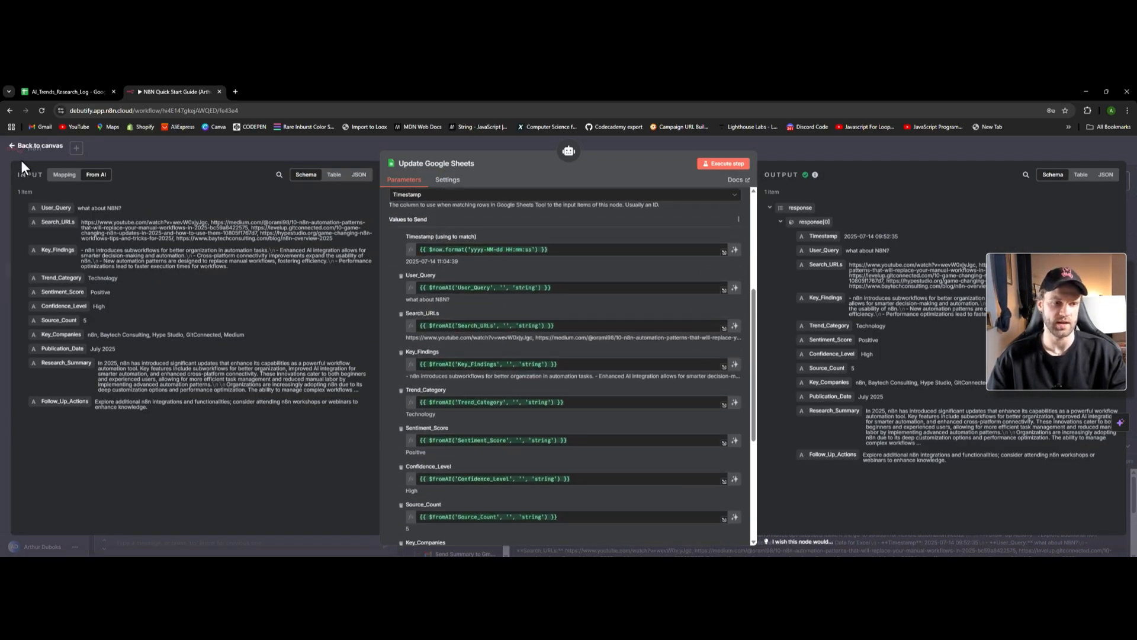
{"action": "key", "text": "Escape"}
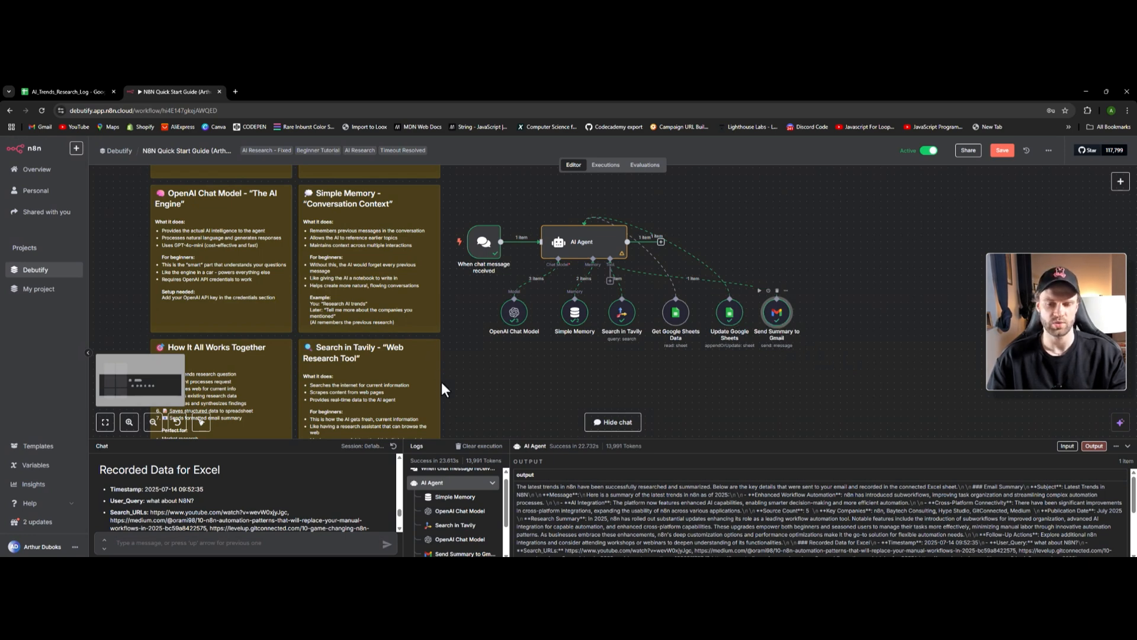
{"action": "double_click", "coordinate": [776, 322]}
{"action": "left_click", "coordinate": [738, 472]}
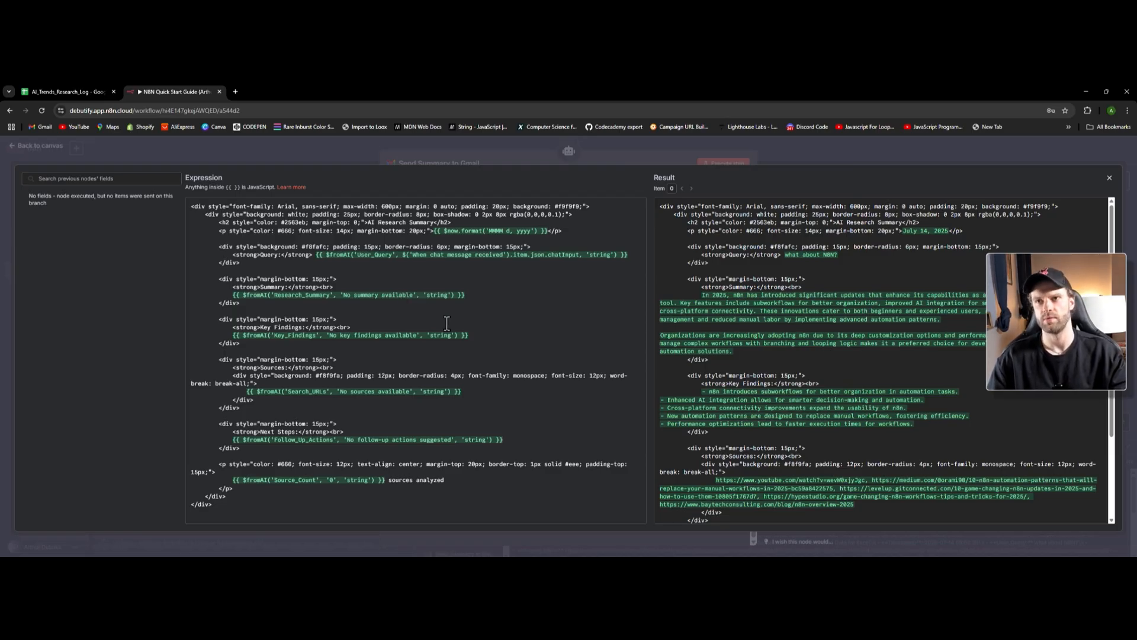
{"action": "scroll", "coordinate": [773, 354], "scroll_direction": "down", "scroll_amount": 3}
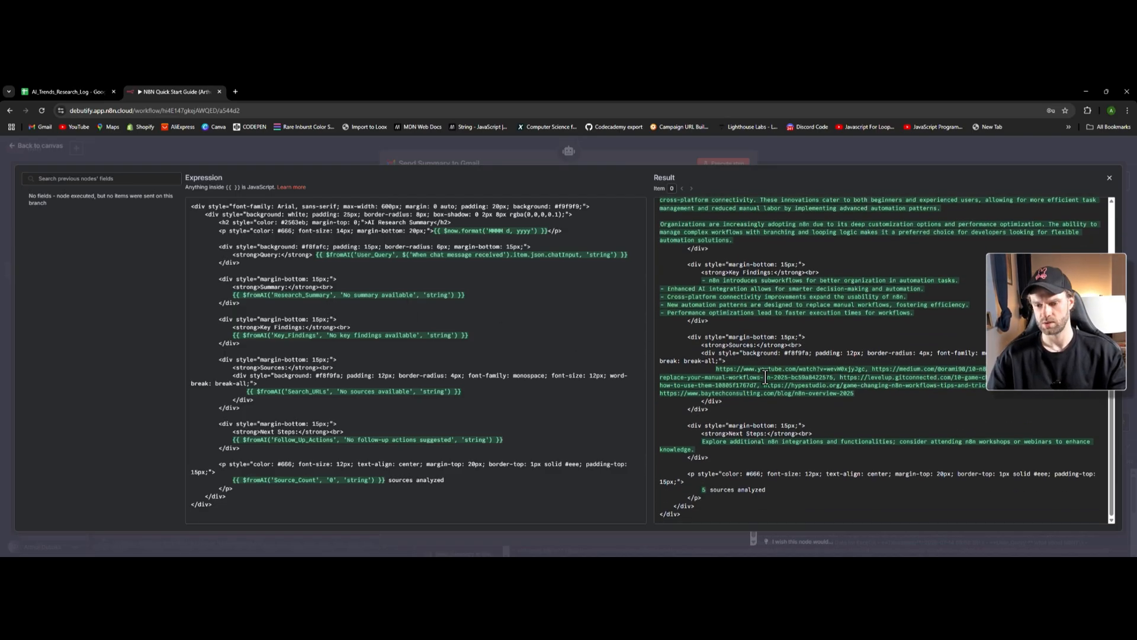
{"action": "scroll", "coordinate": [716, 305], "scroll_direction": "up", "scroll_amount": 3}
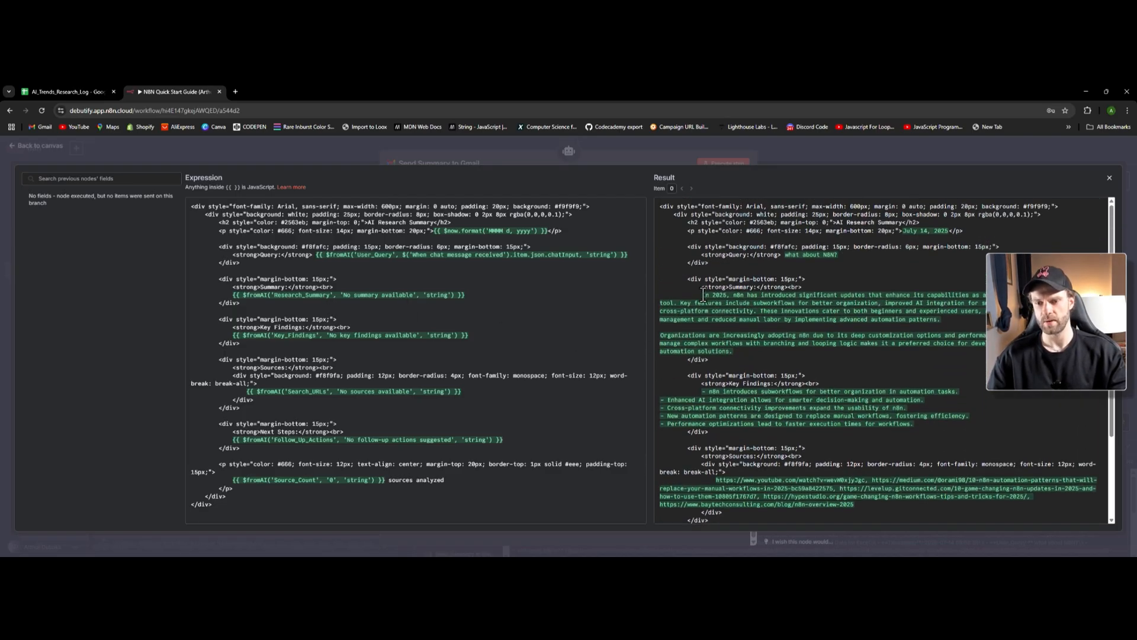
{"action": "left_click_drag", "start_coordinate": [704, 294], "coordinate": [901, 311]}
{"action": "left_click", "coordinate": [904, 320]}
{"action": "left_click_drag", "start_coordinate": [789, 258], "coordinate": [823, 258]}
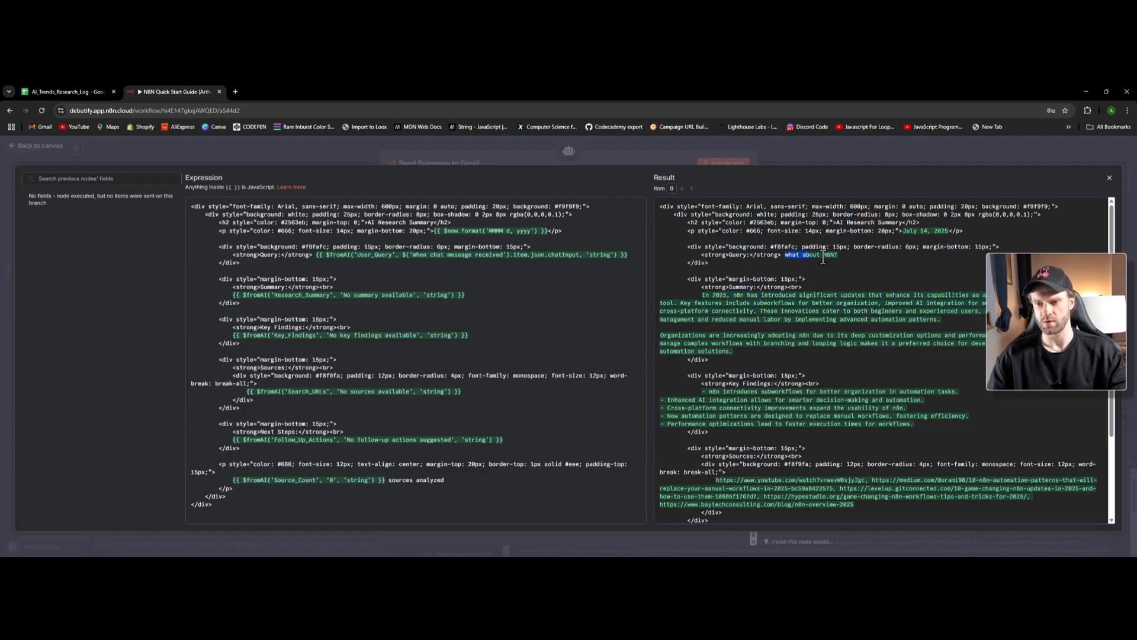
{"action": "left_click", "coordinate": [820, 281]}
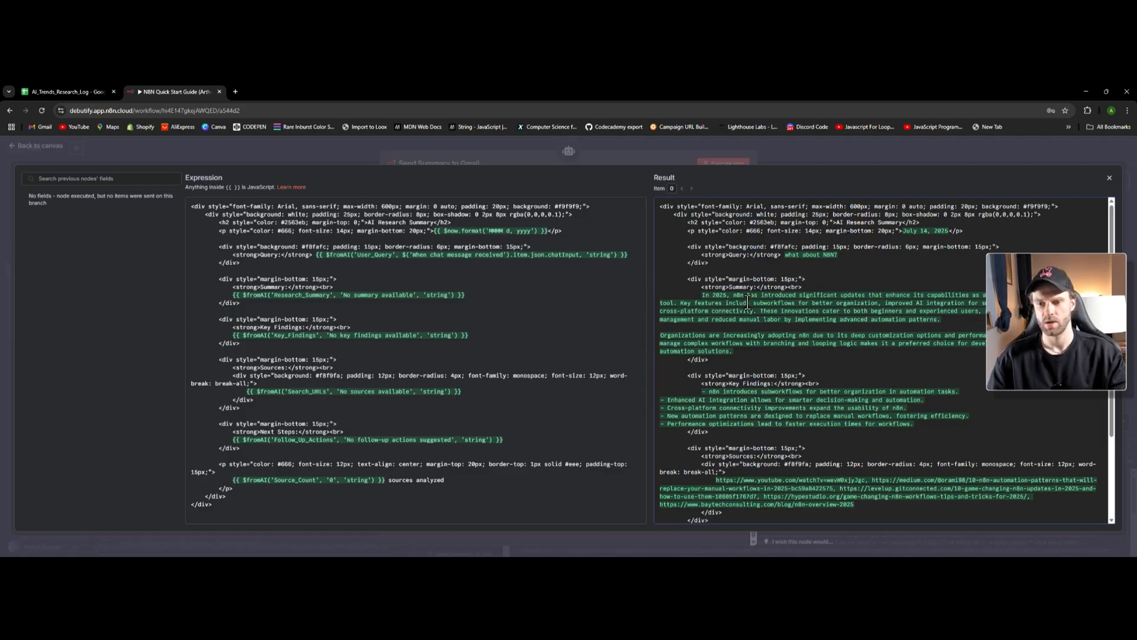
{"action": "left_click_drag", "start_coordinate": [703, 293], "coordinate": [891, 336]}
{"action": "scroll", "coordinate": [760, 419], "scroll_direction": "down", "scroll_amount": 1}
{"action": "left_click", "coordinate": [740, 368]}
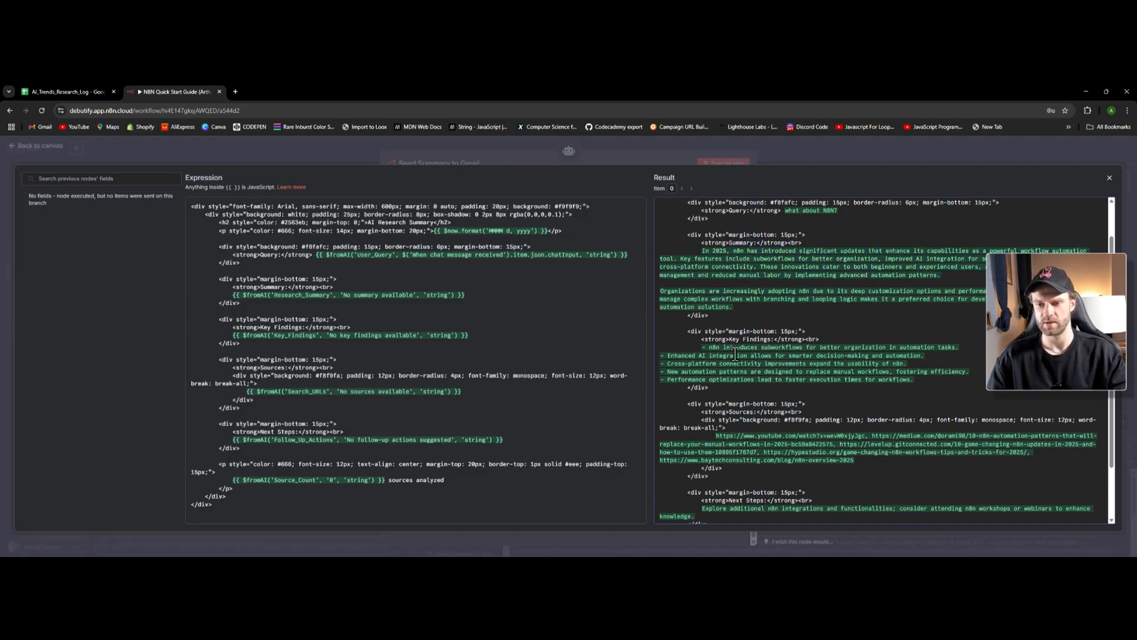
{"action": "left_click_drag", "start_coordinate": [672, 355], "coordinate": [748, 364]}
{"action": "scroll", "coordinate": [749, 426], "scroll_direction": "down", "scroll_amount": 1}
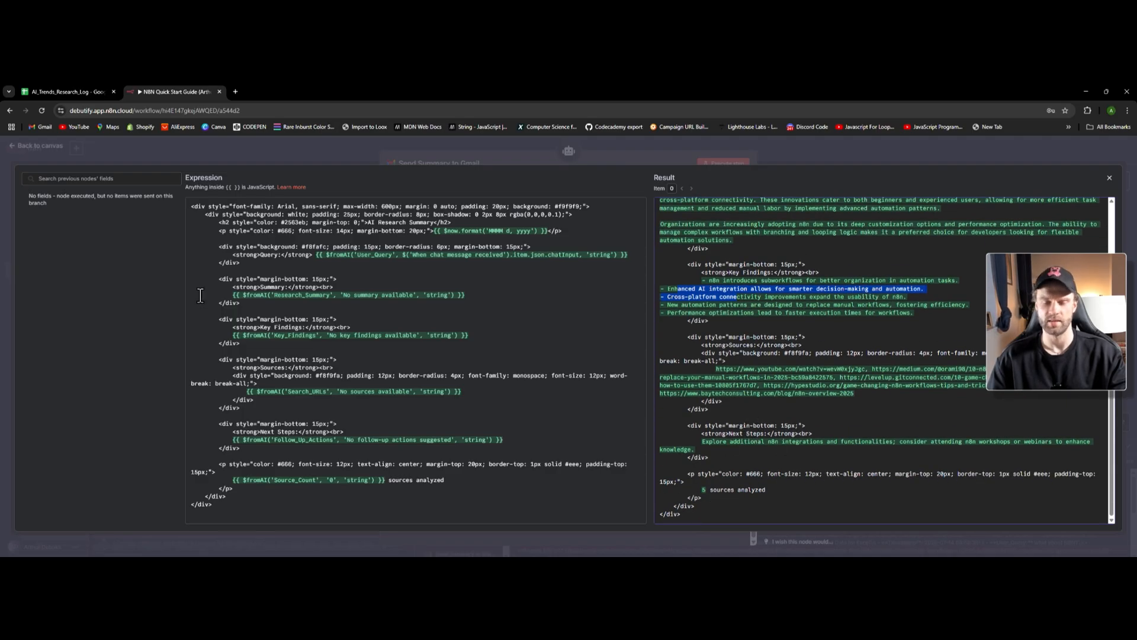
{"action": "left_click", "coordinate": [33, 148]}
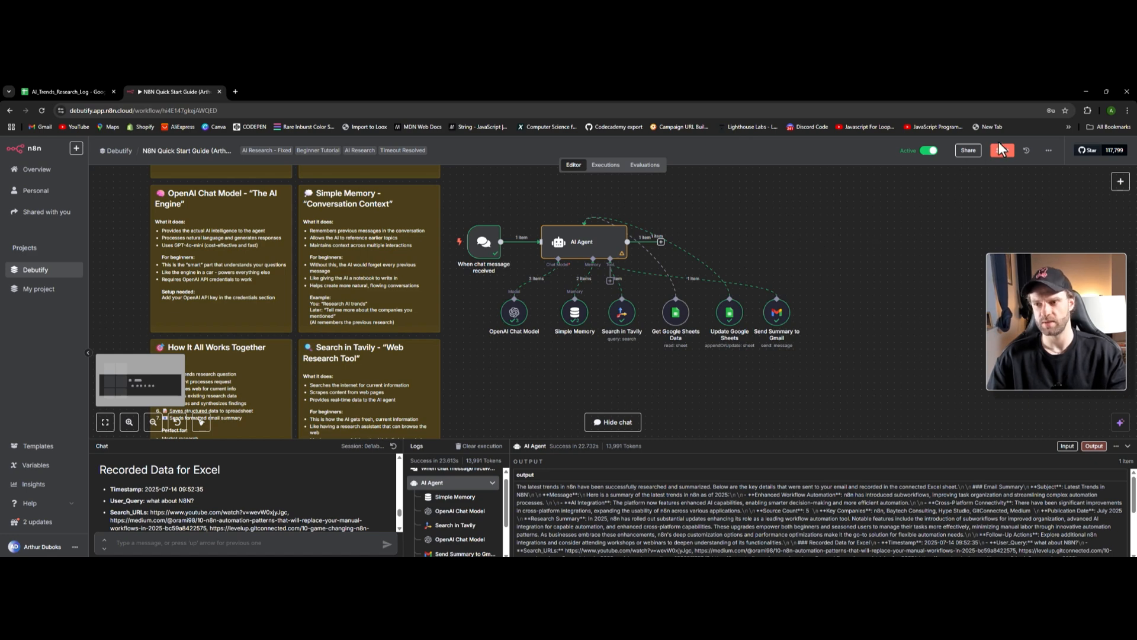
- Reload the workflow, ask the agent 'what are the latest trends in automation?', and view the research log
{"action": "key", "text": "ctrl+r"}
{"action": "left_click", "coordinate": [610, 169]}
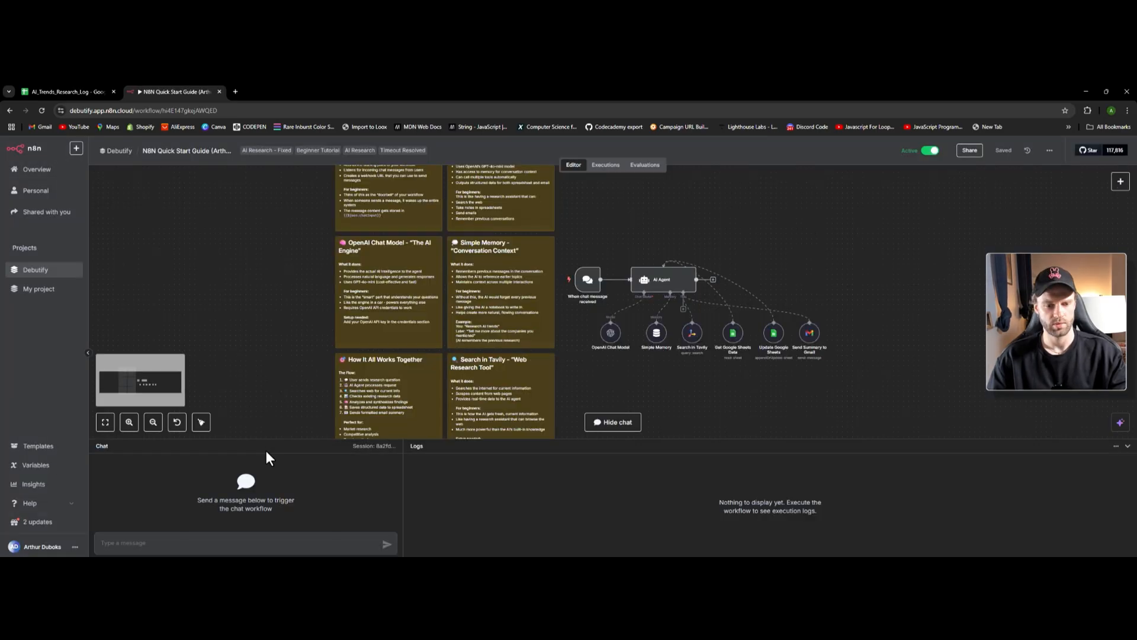
{"action": "left_click", "coordinate": [205, 533]}
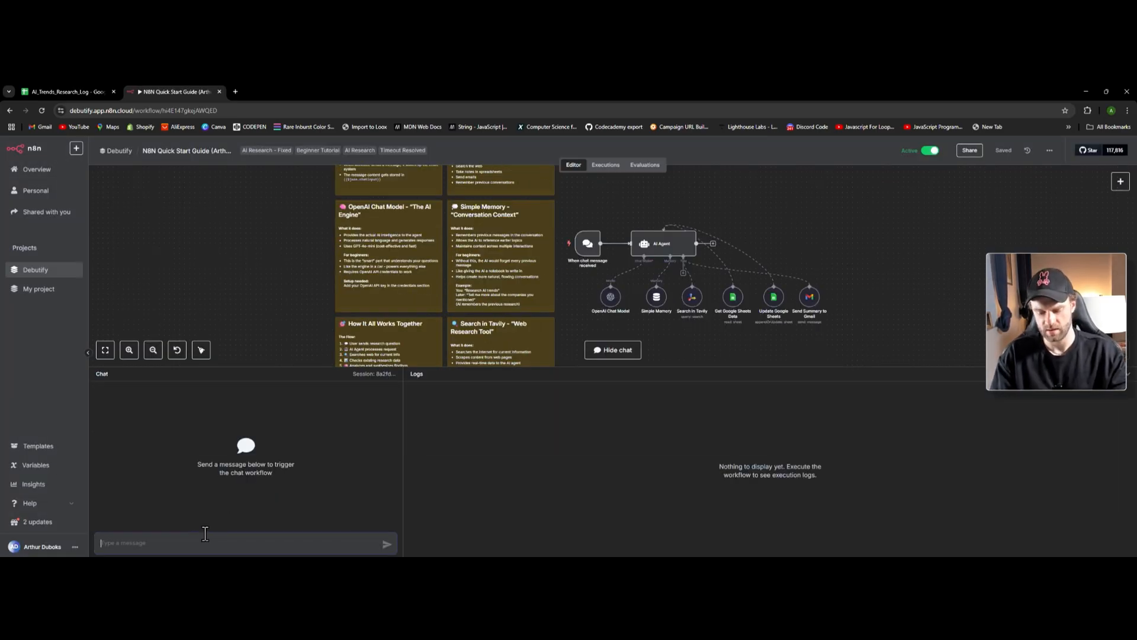
{"action": "type", "text": "what are the latest trends in automation?"}
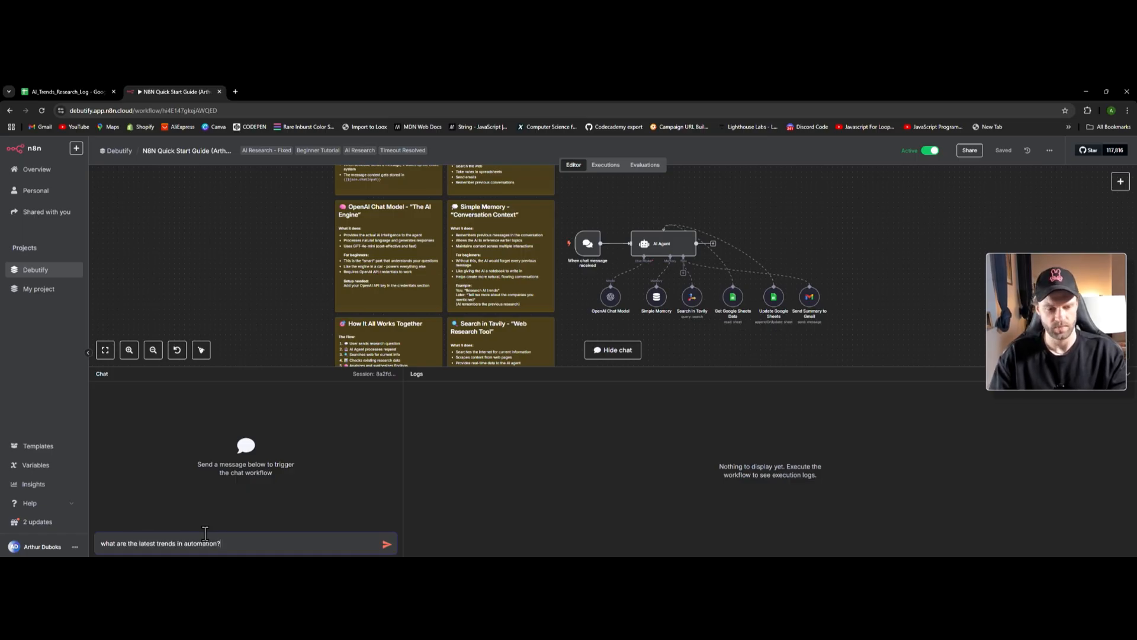
{"action": "key", "text": "Return"}
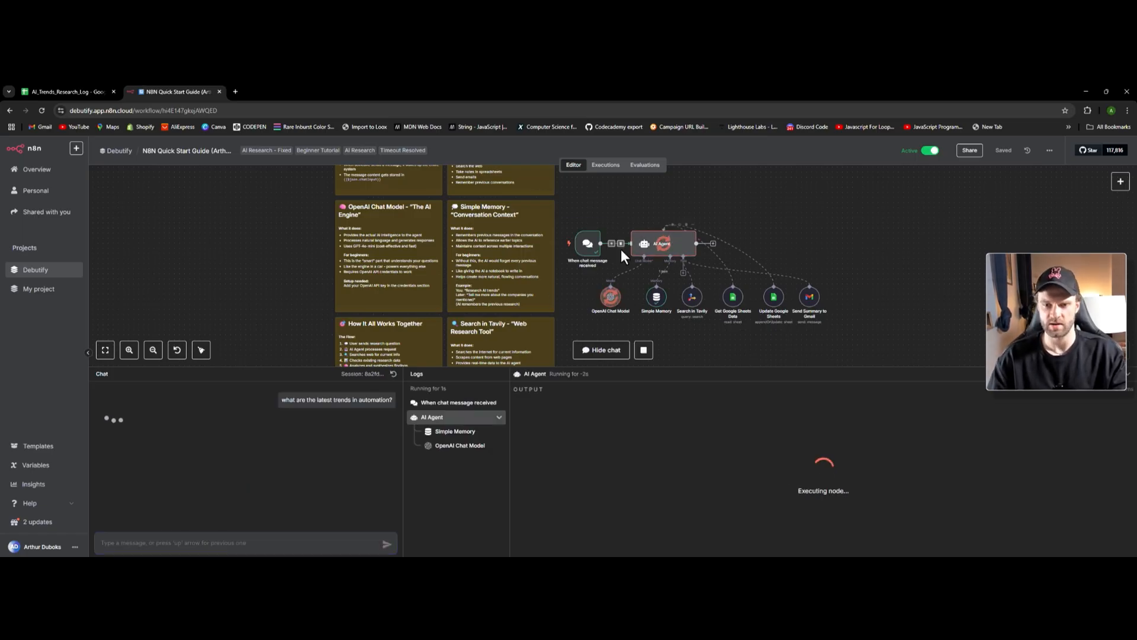
{"action": "scroll", "coordinate": [621, 248], "scroll_direction": "up", "scroll_amount": 1}
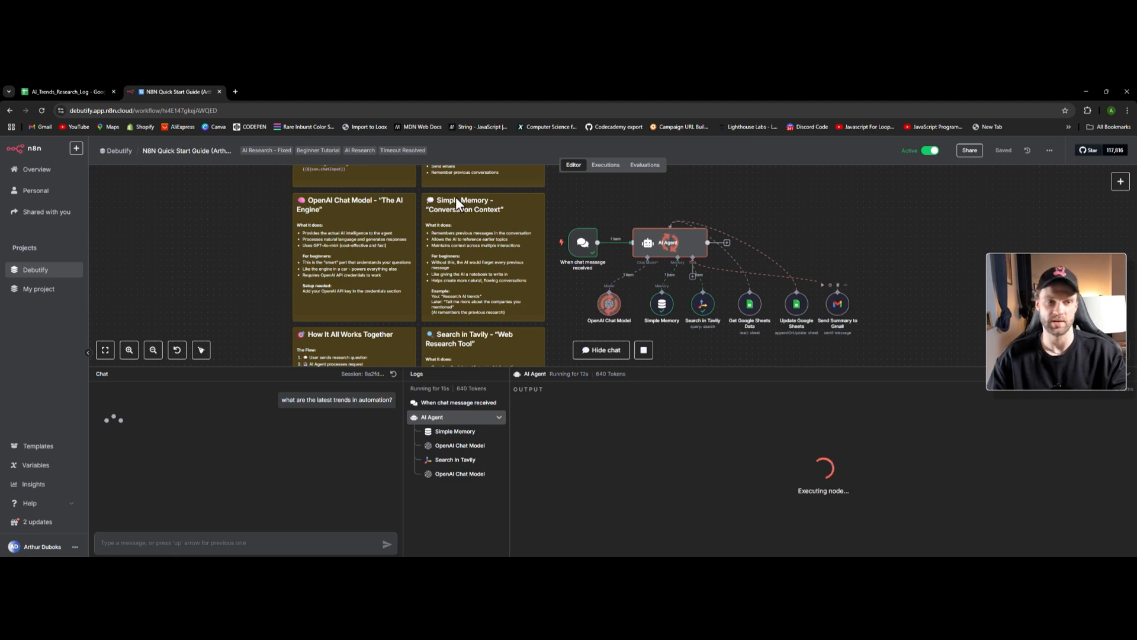
{"action": "left_click", "coordinate": [83, 91]}
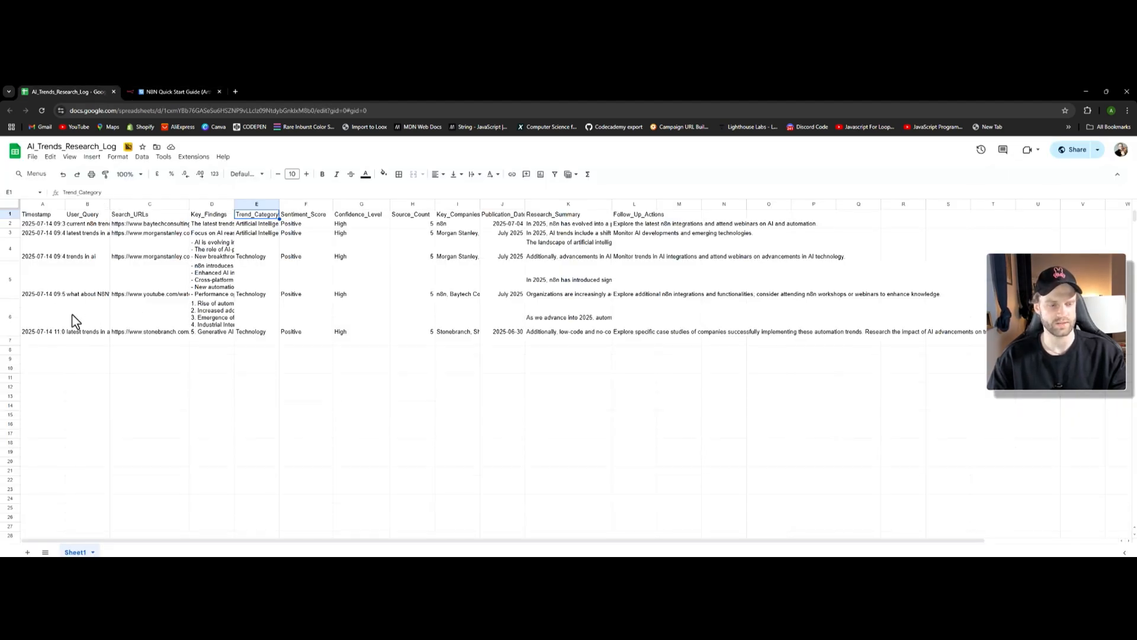
- Read row 6's logged query (B6), key findings (D6) and source URLs (C6)
{"action": "left_click", "coordinate": [96, 331]}
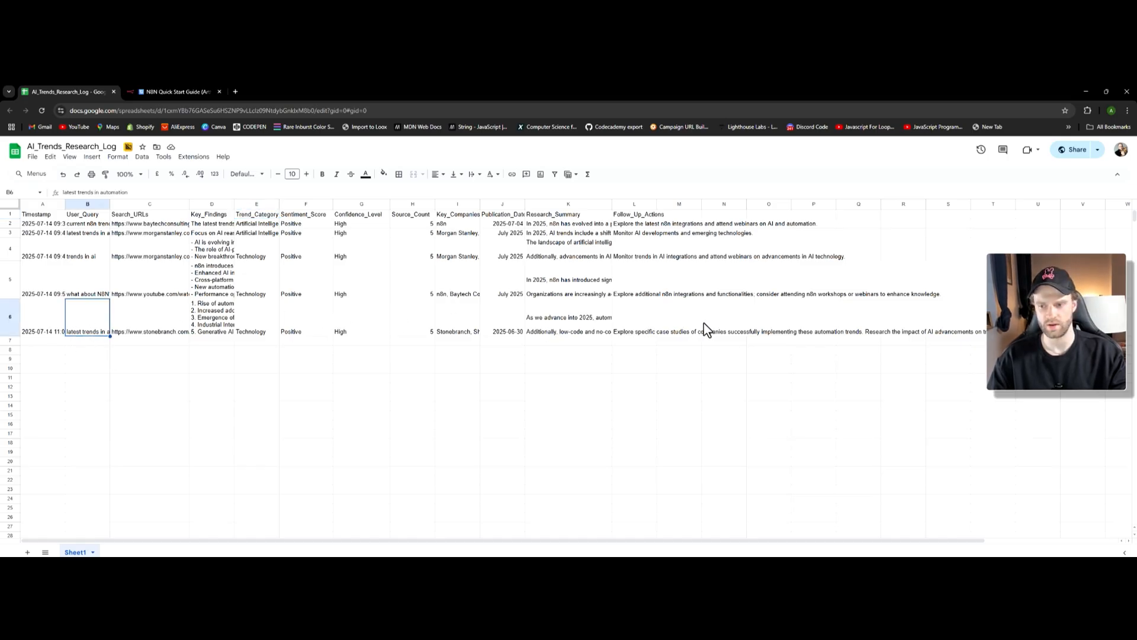
{"action": "double_click", "coordinate": [228, 324]}
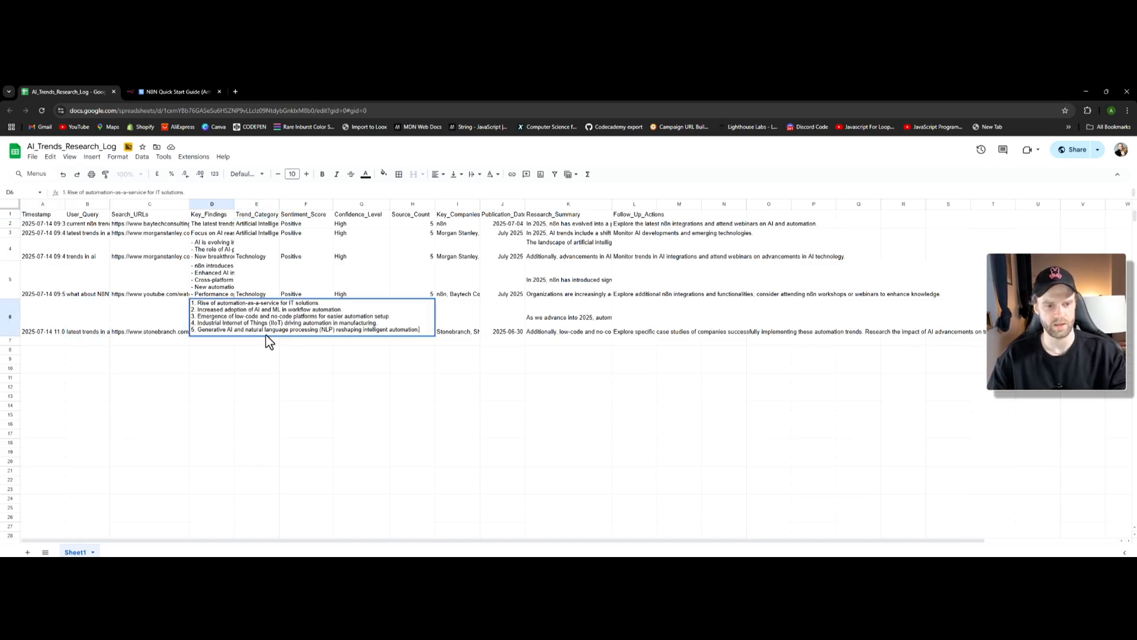
{"action": "left_click", "coordinate": [171, 387]}
{"action": "double_click", "coordinate": [164, 327]}
{"action": "left_click", "coordinate": [294, 376]}
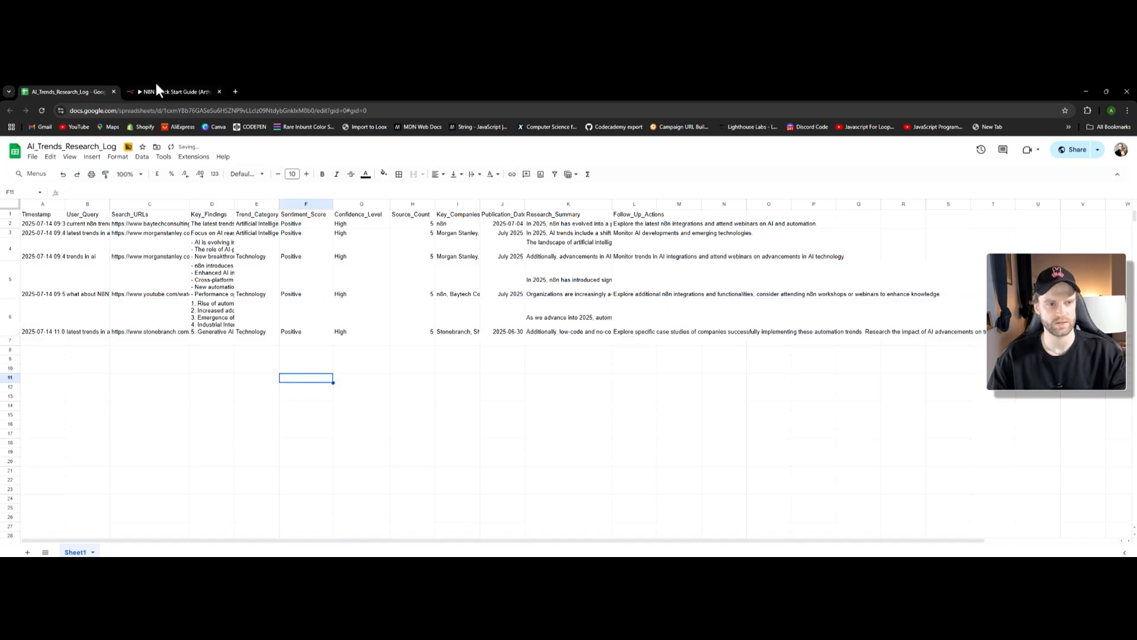
{"action": "left_click", "coordinate": [169, 91]}
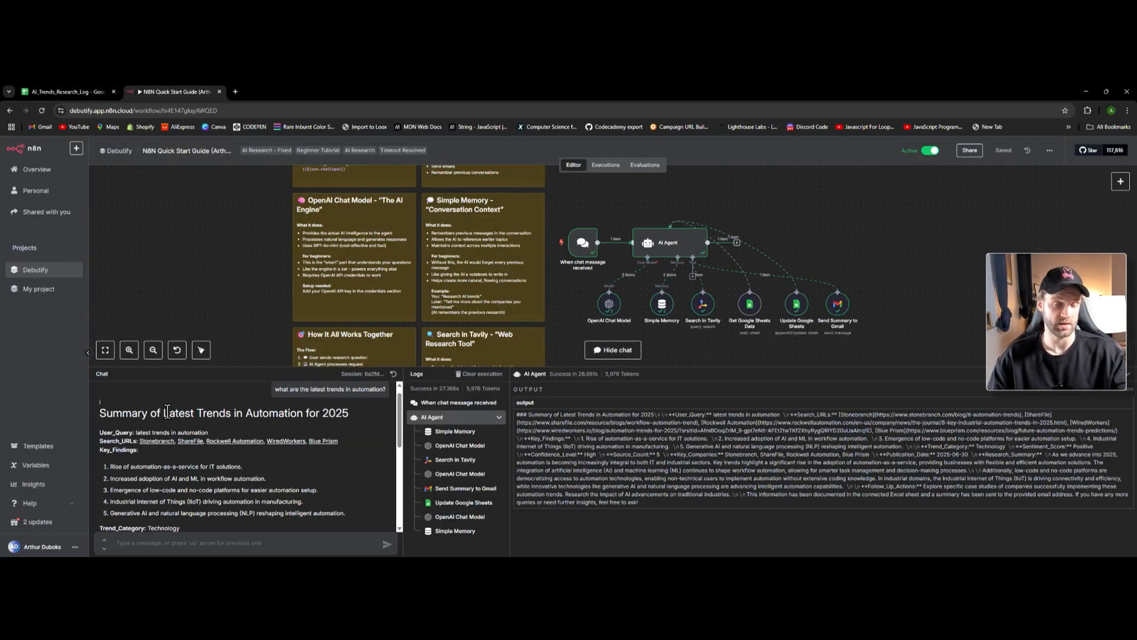
- In the other Google account's Gmail, open the bounced 'Latest Trends in Automation for 2025' email
{"action": "left_click", "coordinate": [235, 91]}
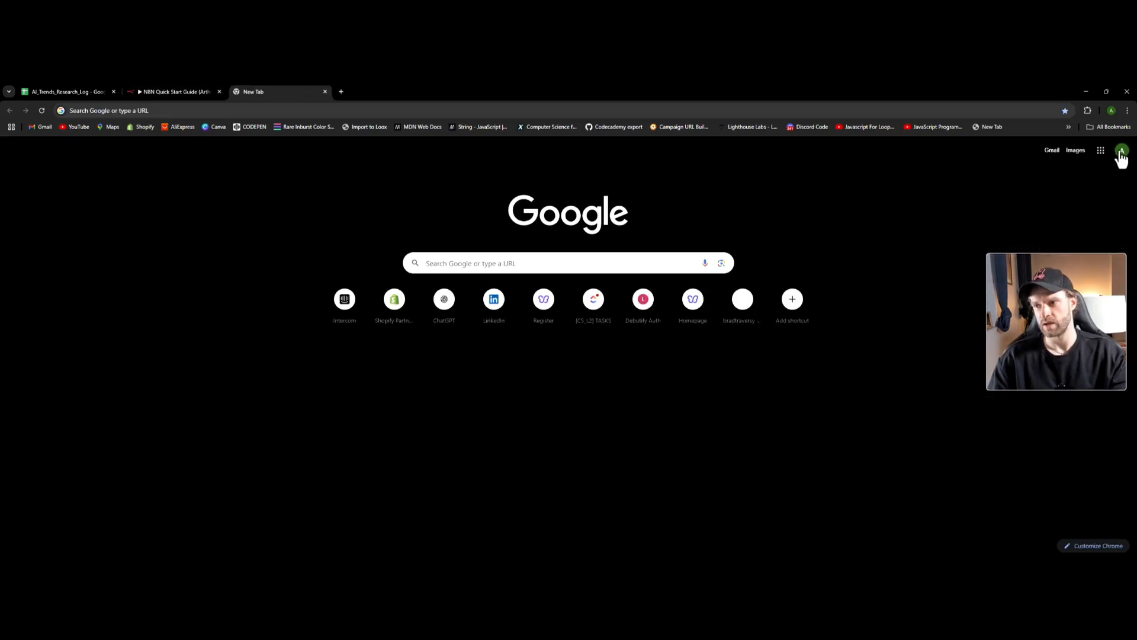
{"action": "left_click", "coordinate": [1121, 155]}
{"action": "left_click", "coordinate": [971, 313]}
{"action": "left_click", "coordinate": [1052, 150]}
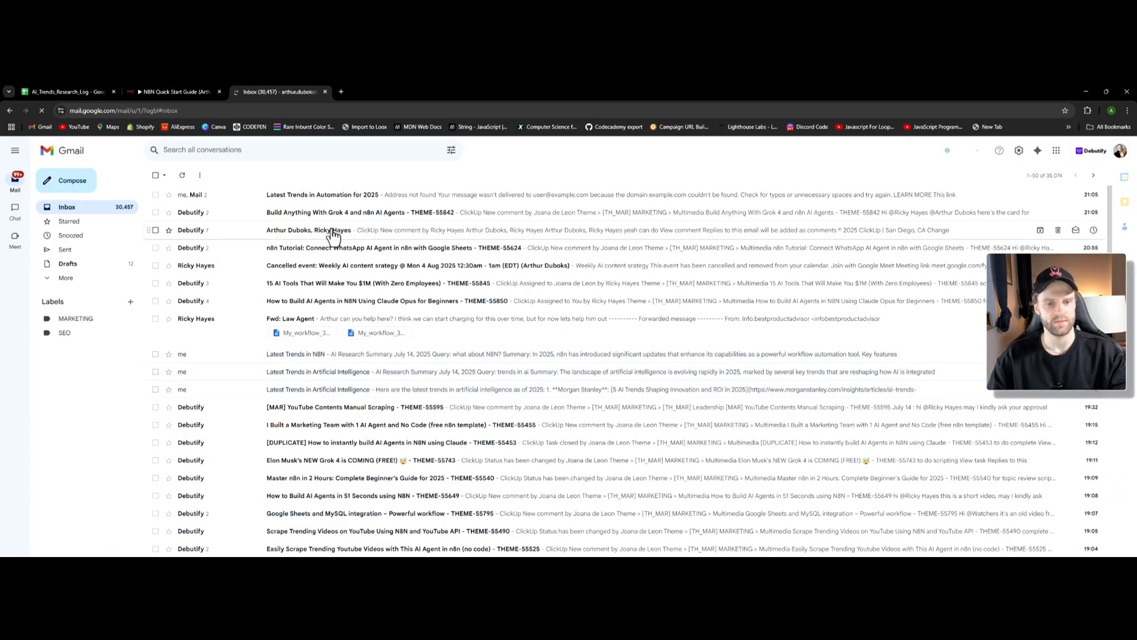
{"action": "left_click", "coordinate": [327, 195]}
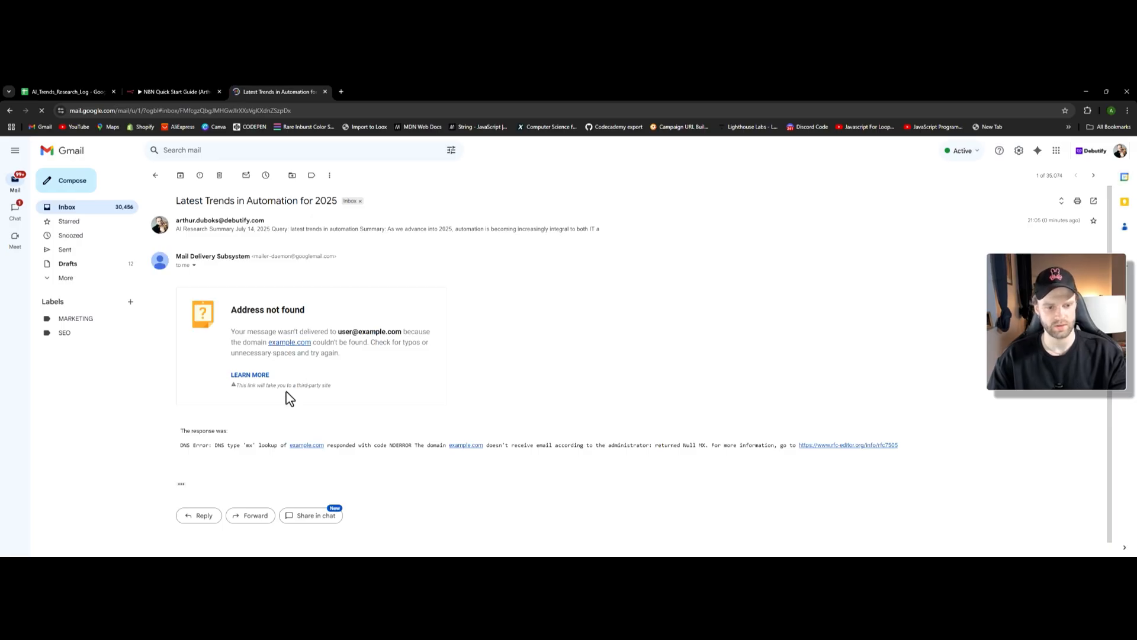
{"action": "scroll", "coordinate": [272, 334], "scroll_direction": "down", "scroll_amount": 1}
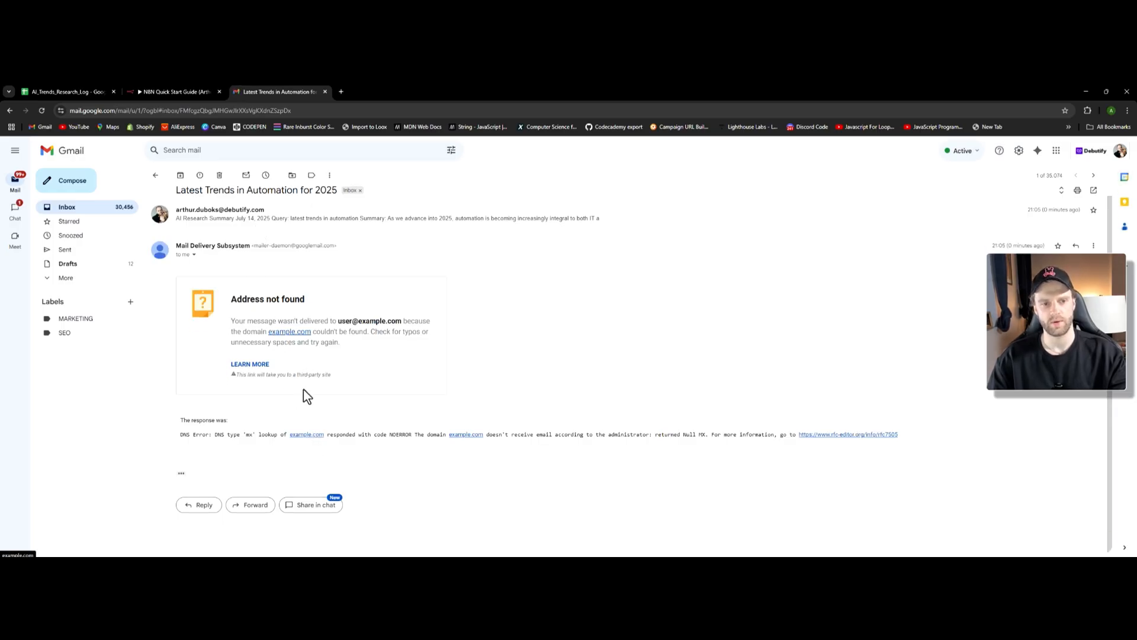
{"action": "left_click", "coordinate": [339, 228]}
- Ask the agent in chat to send the trends summary to the user's email address
{"action": "key", "text": "ctrl+shift+Tab"}
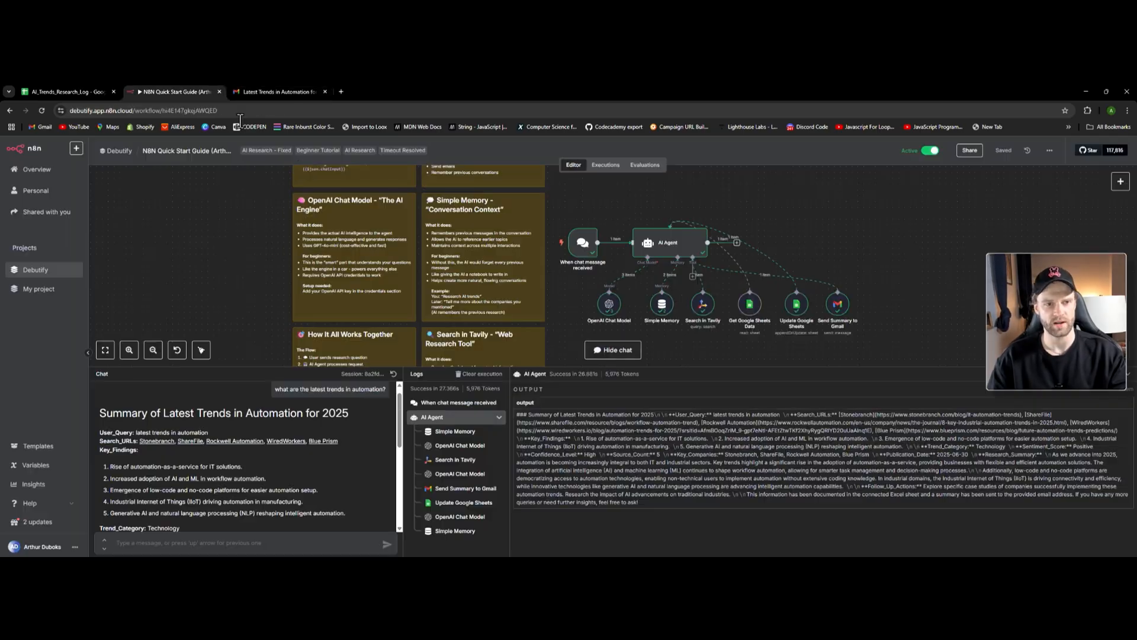
{"action": "scroll", "coordinate": [283, 447], "scroll_direction": "down", "scroll_amount": 7}
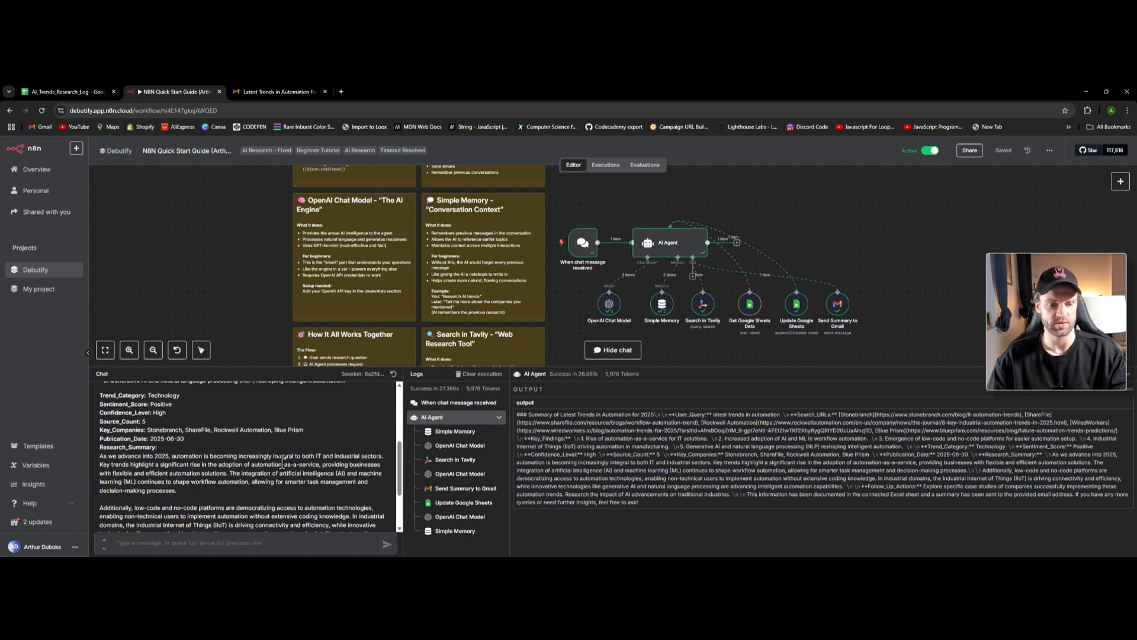
{"action": "scroll", "coordinate": [219, 495], "scroll_direction": "up", "scroll_amount": 3}
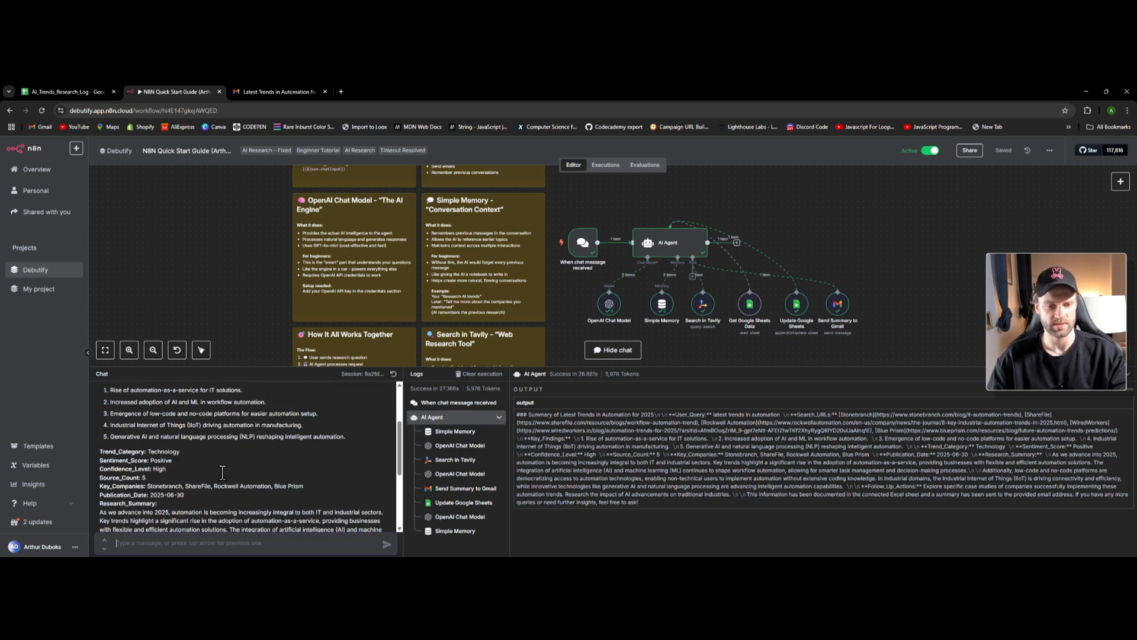
{"action": "scroll", "coordinate": [218, 515], "scroll_direction": "down", "scroll_amount": 3}
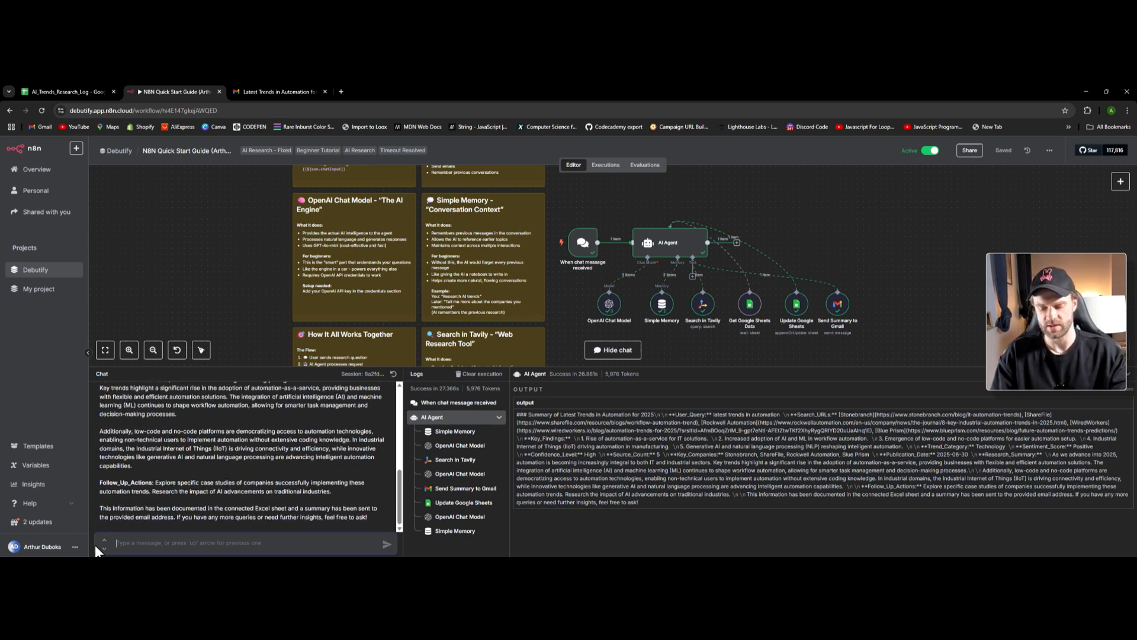
{"action": "type", "text": "please send me "}
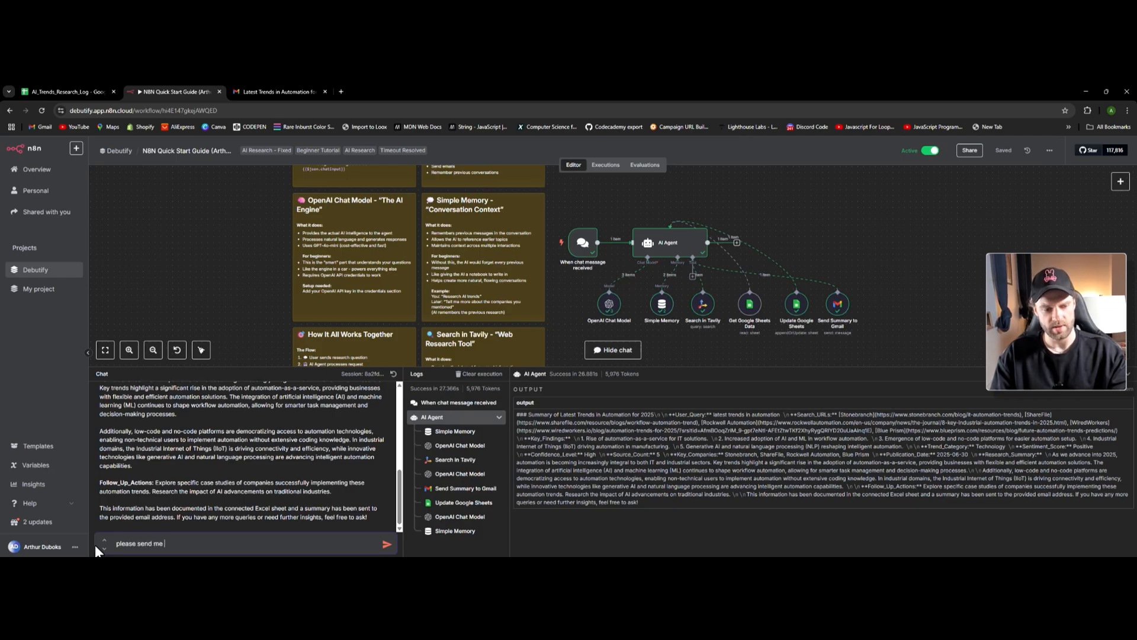
{"action": "type", "text": "this to my email"}
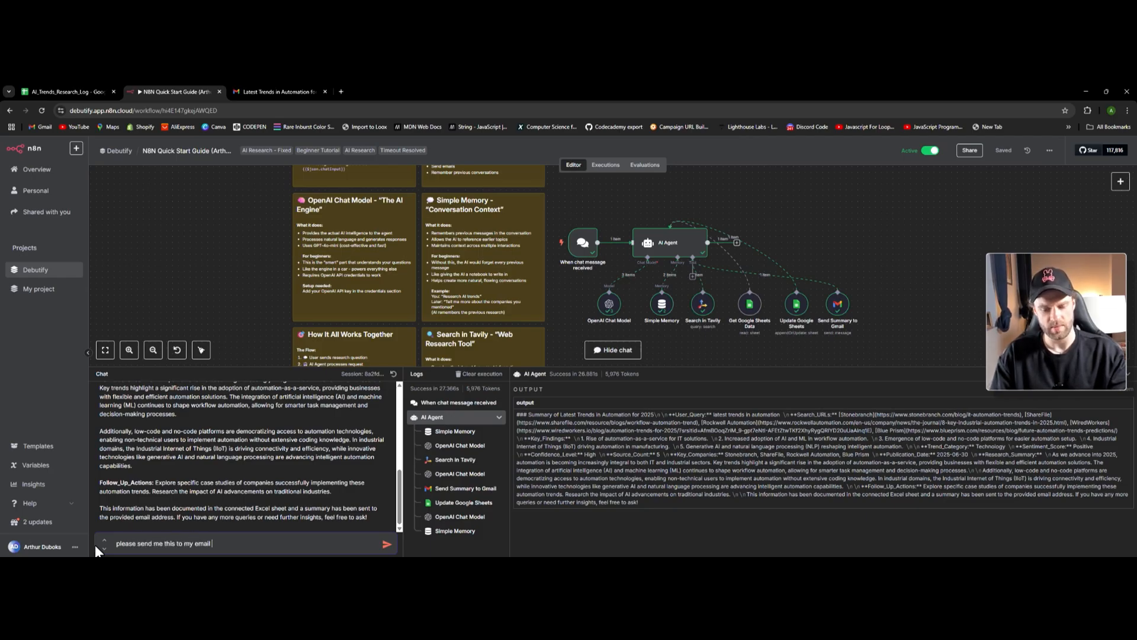
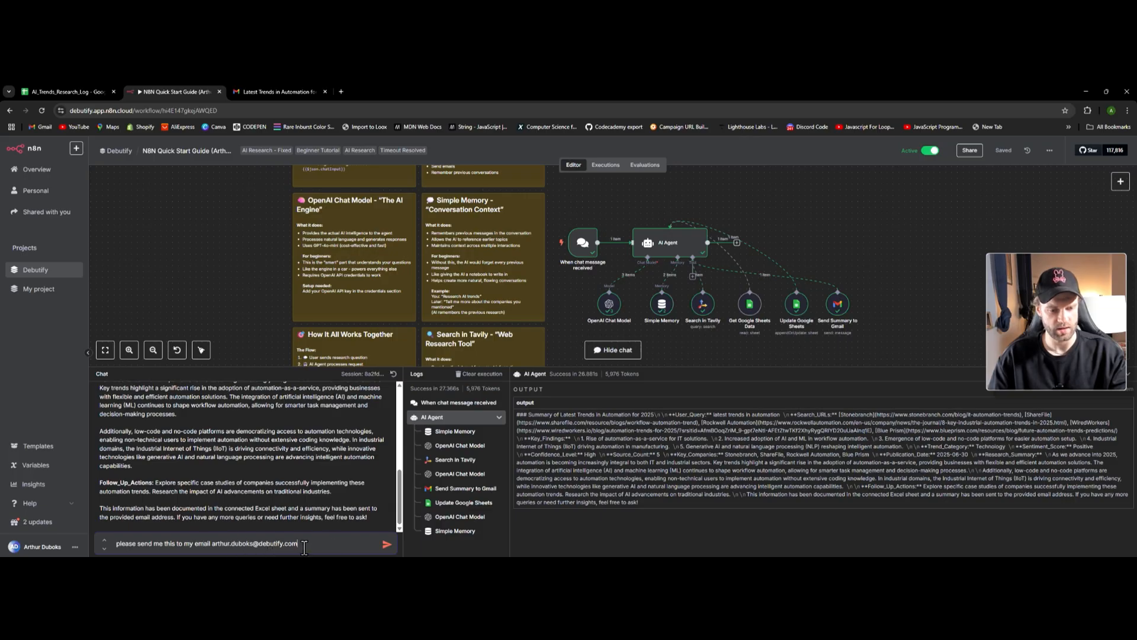
{"action": "left_click", "coordinate": [386, 546]}
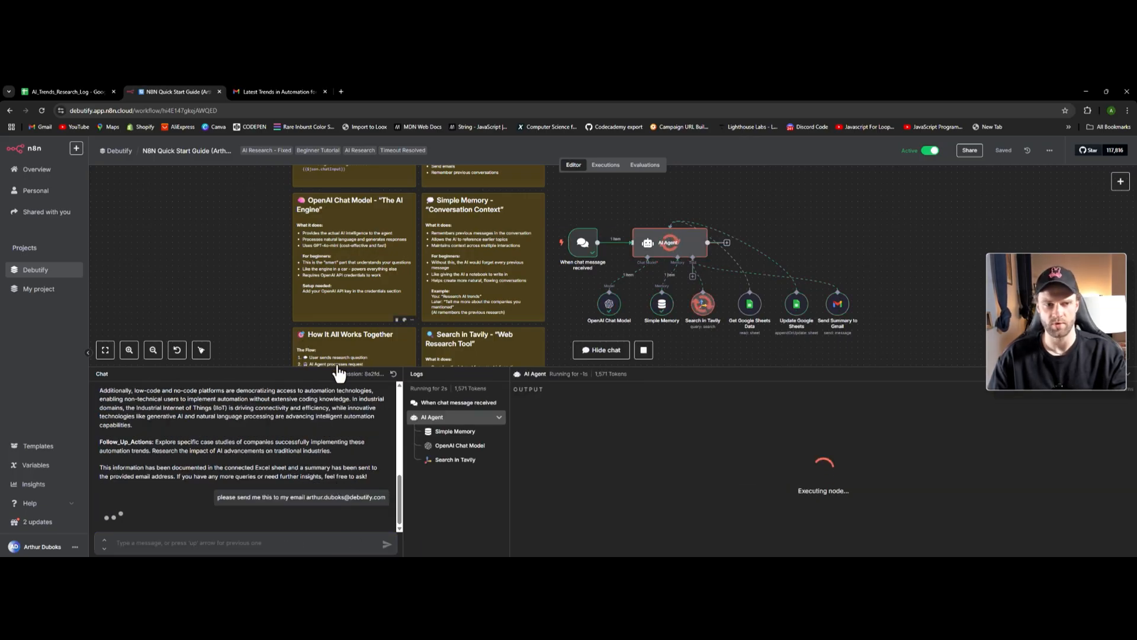
{"action": "key", "text": "ctrl+Tab"}
{"action": "left_click", "coordinate": [155, 176]}
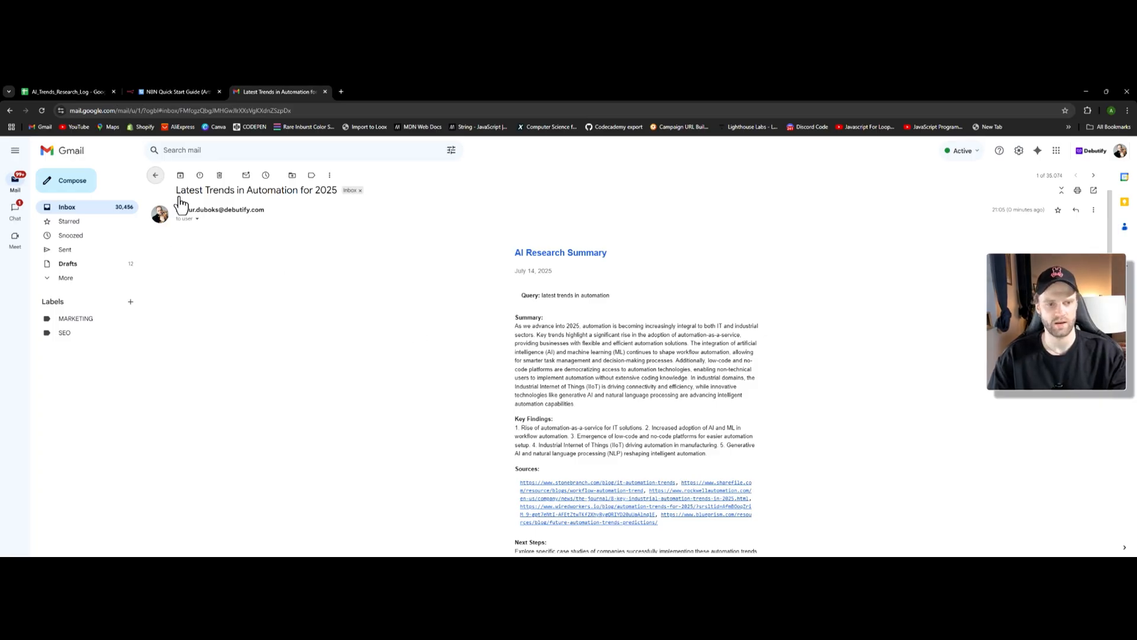
{"action": "left_click", "coordinate": [258, 196]}
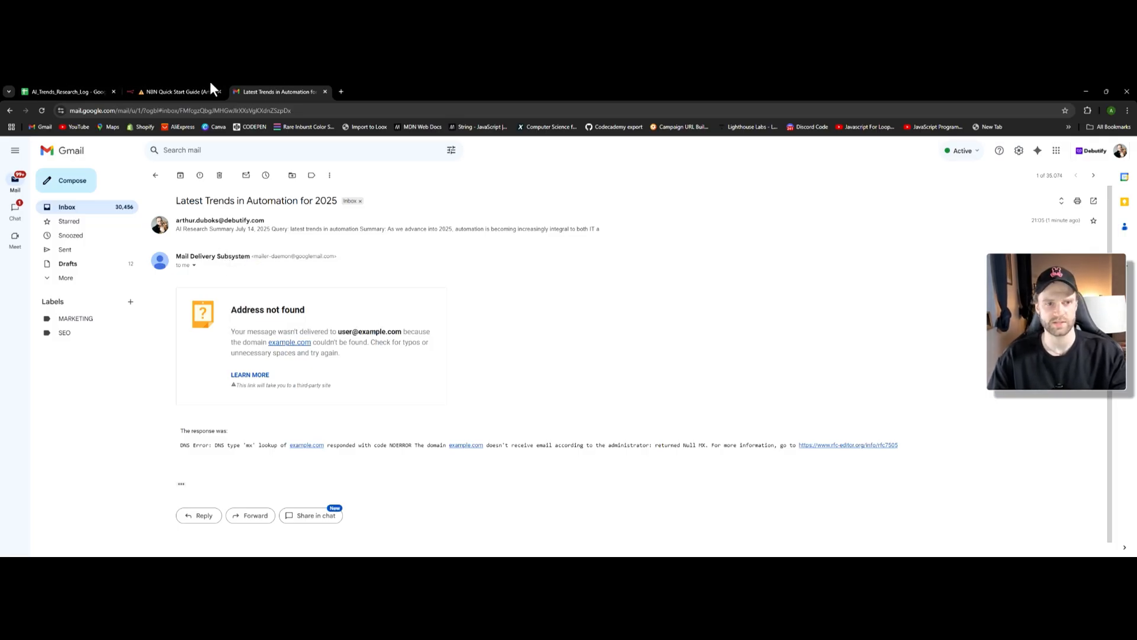
{"action": "left_click", "coordinate": [177, 92]}
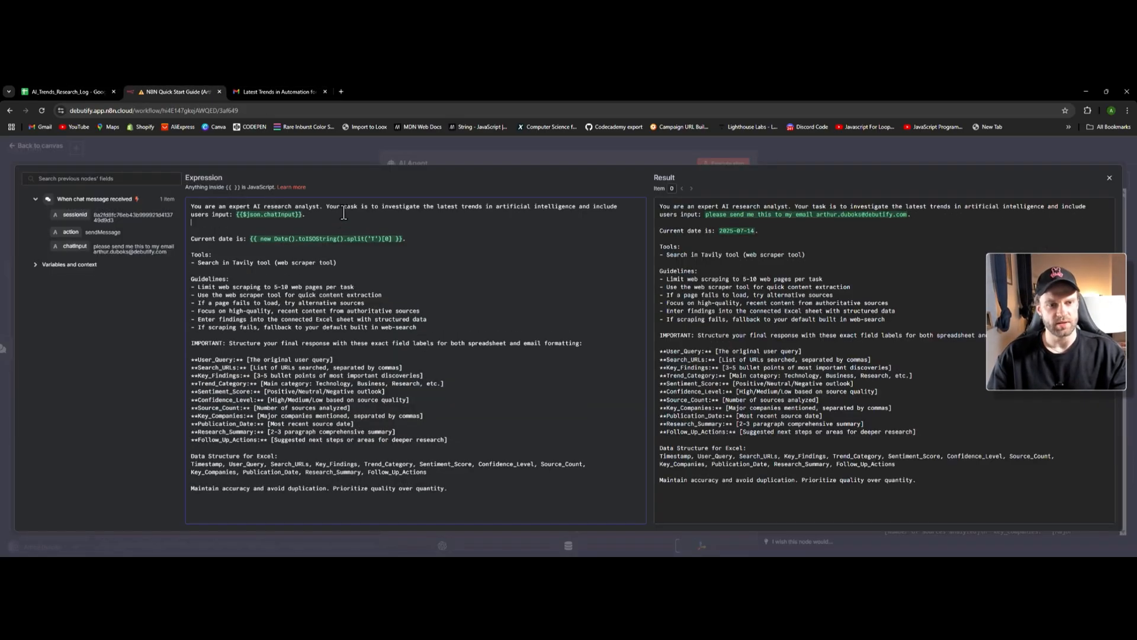
- Add prompt rules 'IF YES: Ask for an email' and 'IF NO: DON'T SEND ANY EMAILS'
{"action": "key", "text": "Return"}
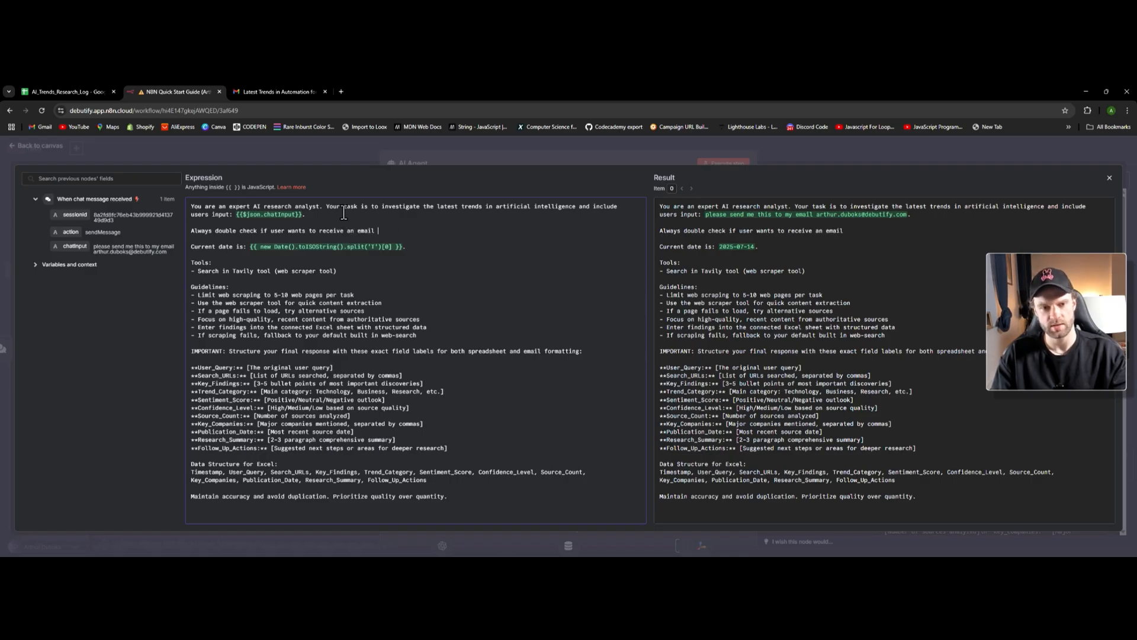
{"action": "key", "text": "Return"}
{"action": "key", "text": "Return"}
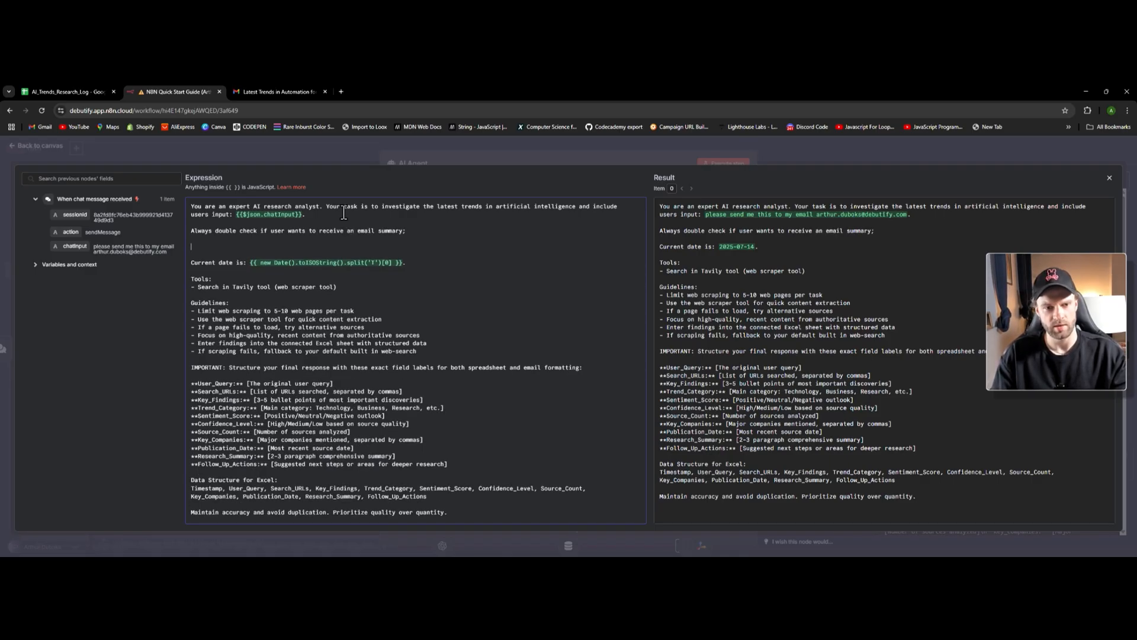
{"action": "type", "text": "IF YES: Ask for an email"}
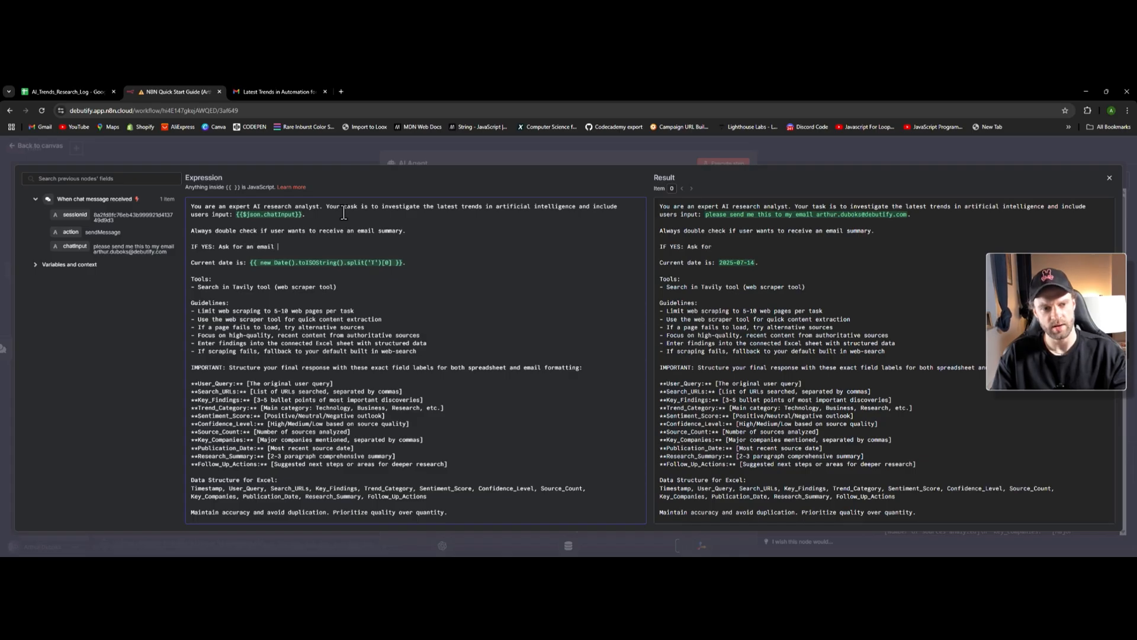
{"action": "key", "text": "Return"}
{"action": "type", "text": "IF NO"}
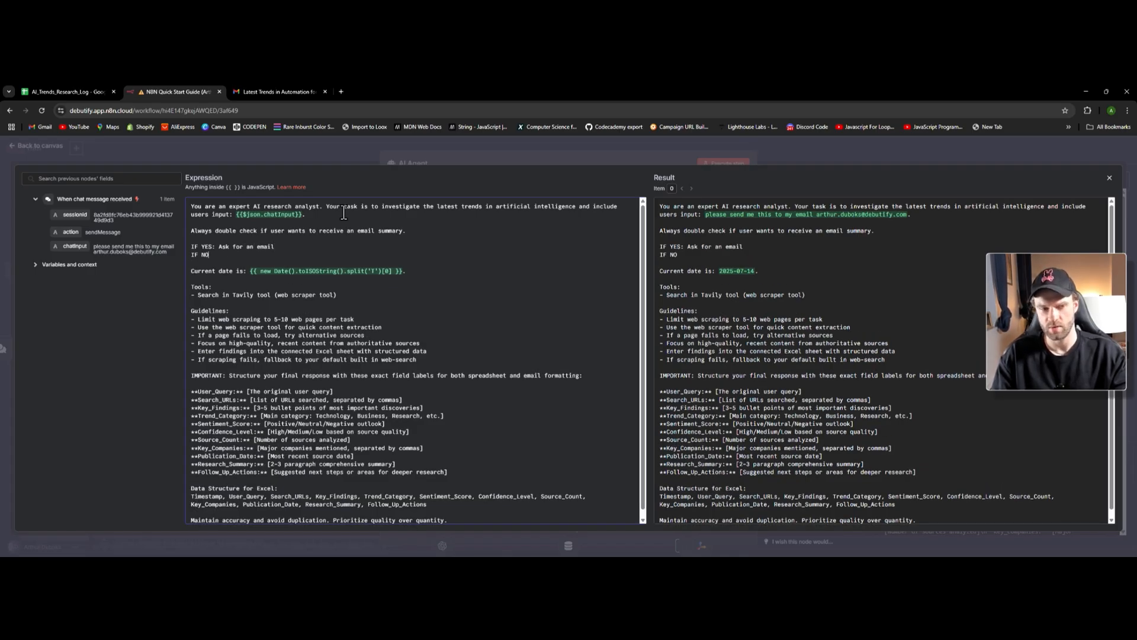
{"action": "type", "text": ": DON'T SE"}
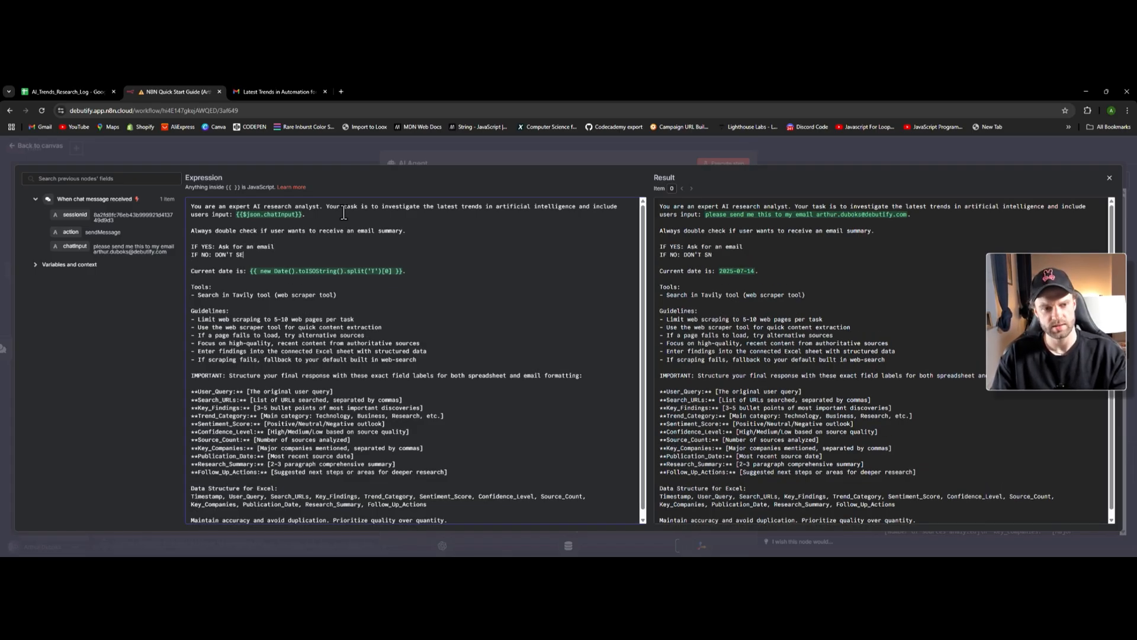
{"action": "type", "text": "ND ANY EMAILS"}
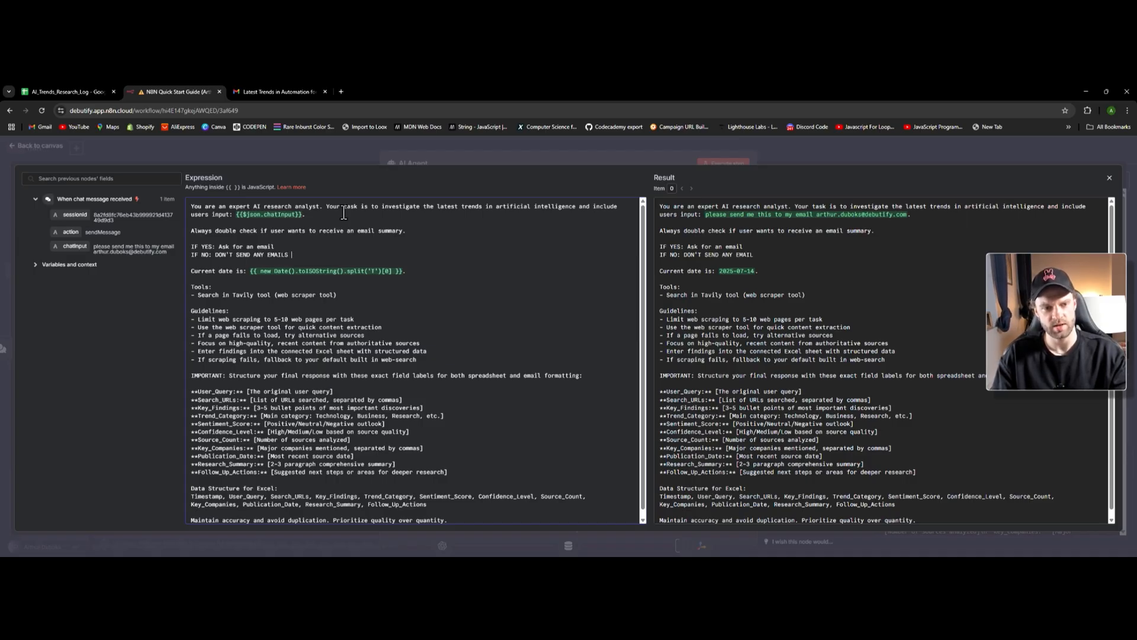
{"action": "left_click", "coordinate": [28, 148]}
- Resend the automation trends question to the agent from the chat panel
{"action": "left_click", "coordinate": [28, 148]}
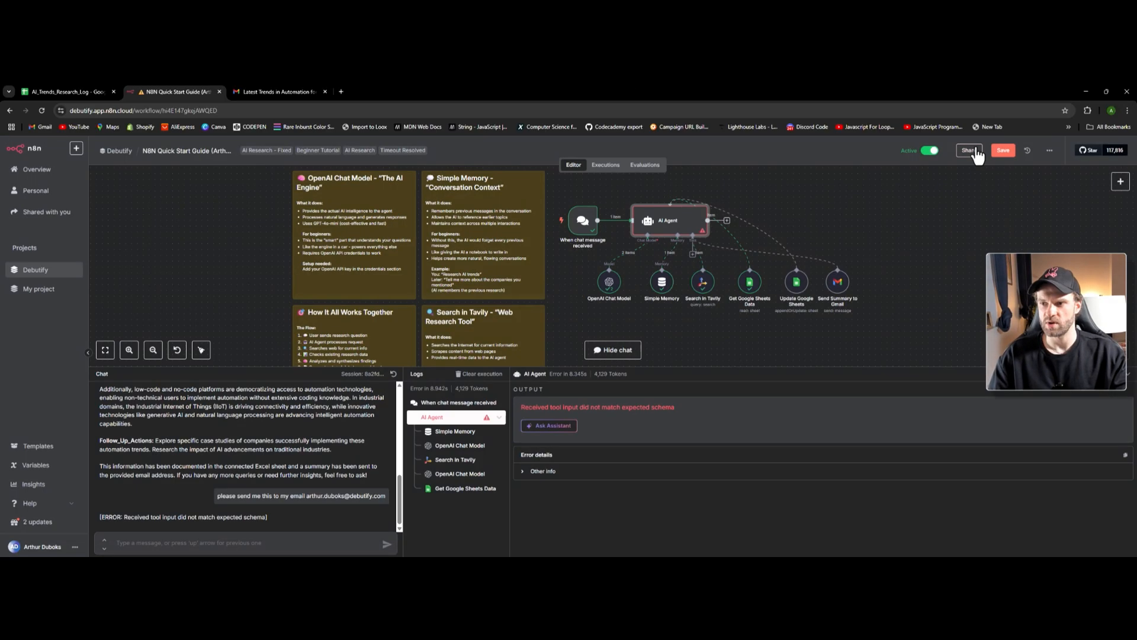
{"action": "scroll", "coordinate": [323, 398], "scroll_direction": "up", "scroll_amount": 10}
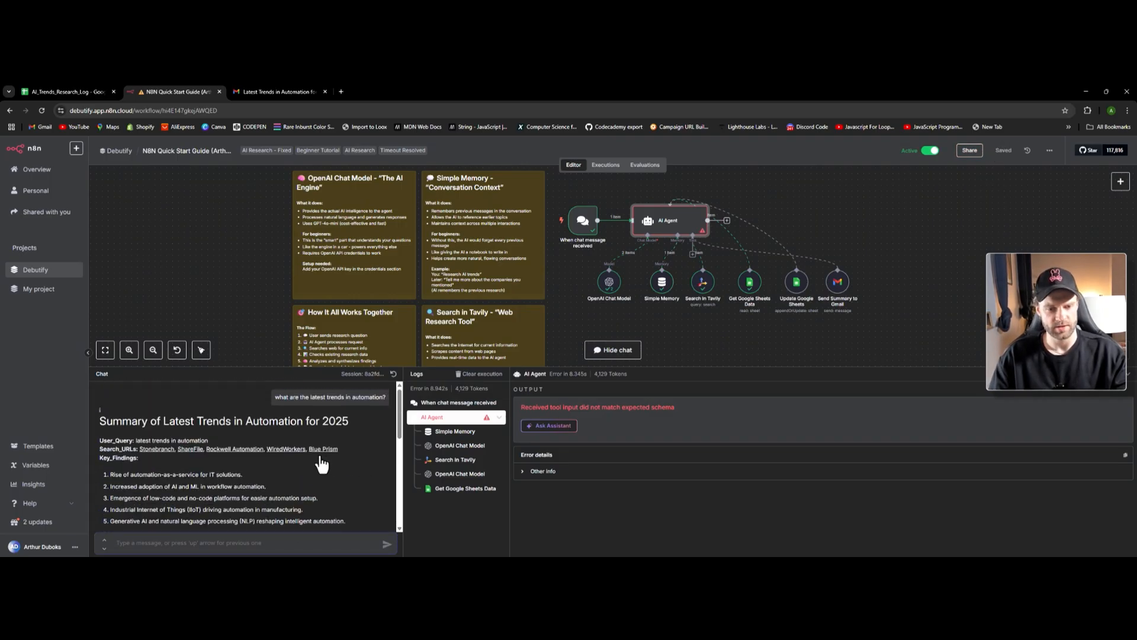
{"action": "scroll", "coordinate": [213, 533], "scroll_direction": "down", "scroll_amount": 10}
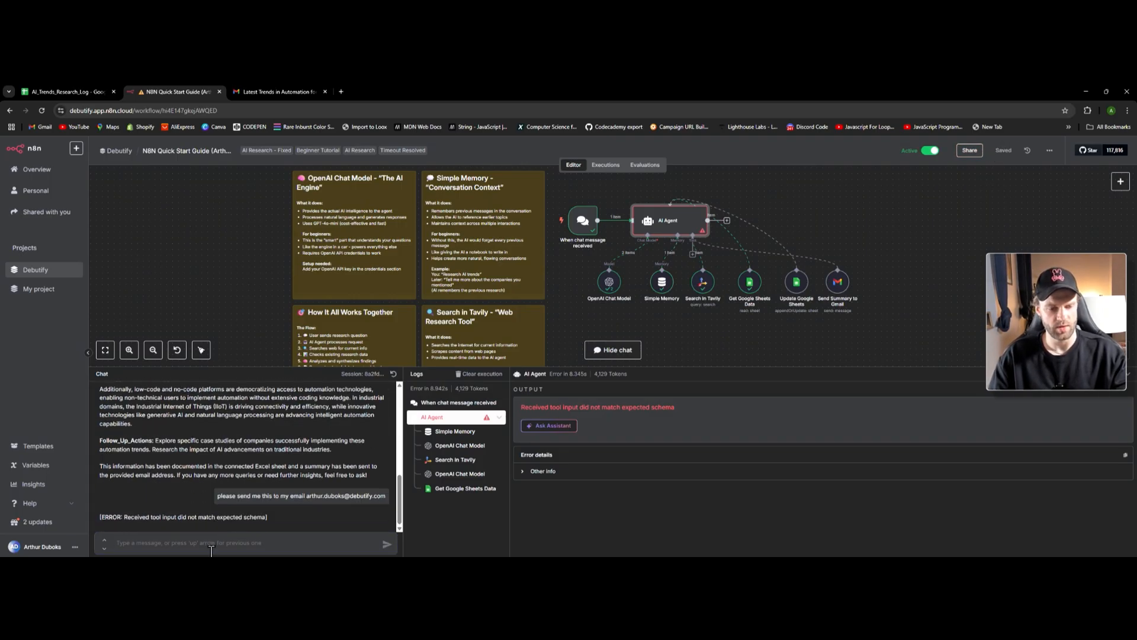
{"action": "key", "text": "ctrl+minus"}
{"action": "key", "text": "ctrl+minus"}
{"action": "key", "text": "ctrl+minus"}
{"action": "key", "text": "ctrl+minus"}
{"action": "key", "text": "ctrl+minus"}
{"action": "key", "text": "ctrl+minus"}
{"action": "key", "text": "ctrl+0"}
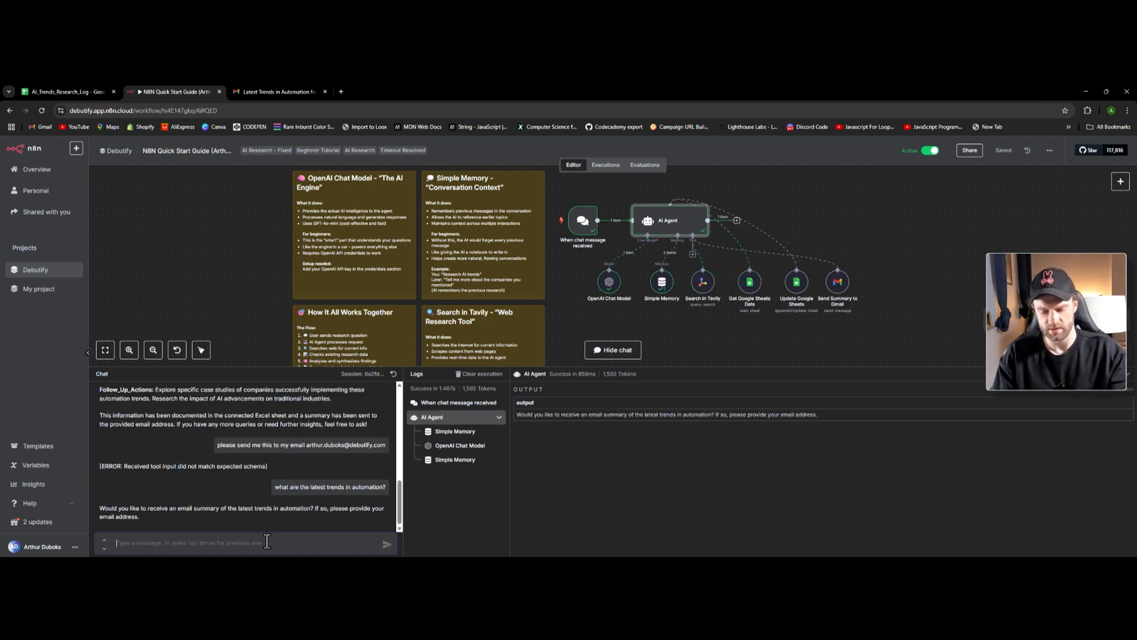
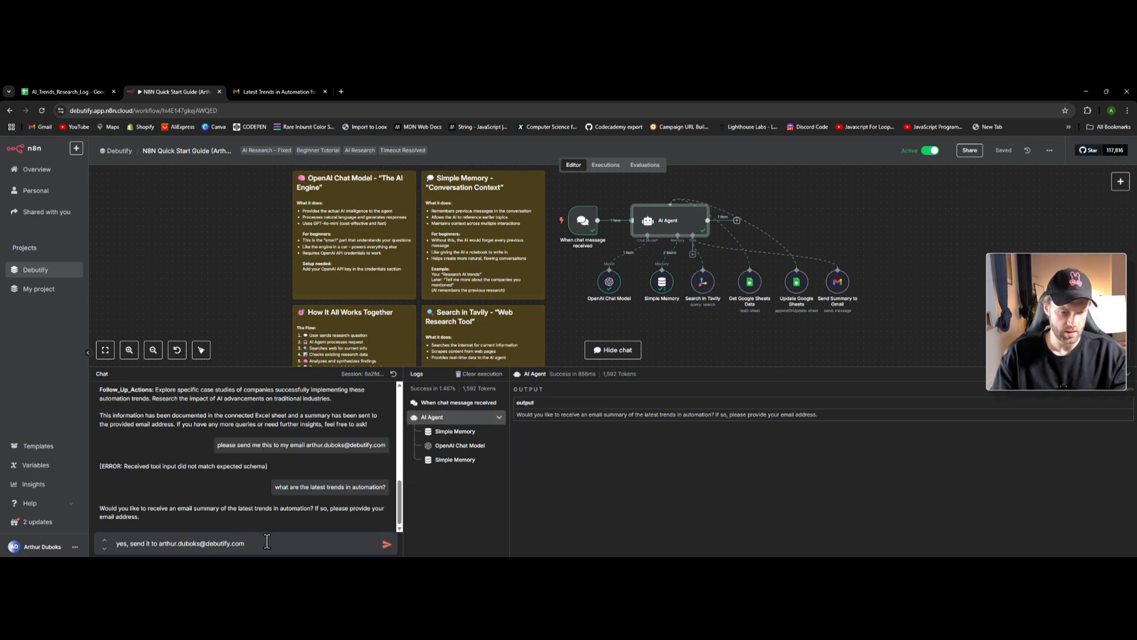
- Reply yes with the user's email address to the agent's email-summary question
{"action": "key", "text": "Return"}
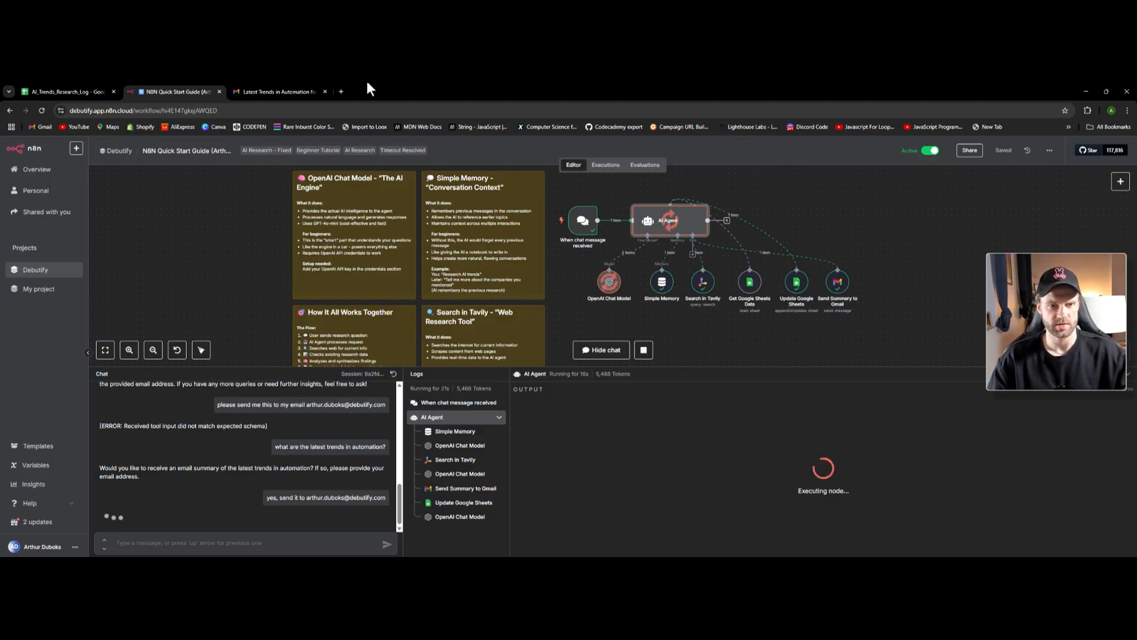
{"action": "left_click", "coordinate": [278, 91]}
- Reload the inbox and read the new AI Research Summary email through its 5 cited sources
{"action": "left_click", "coordinate": [158, 175]}
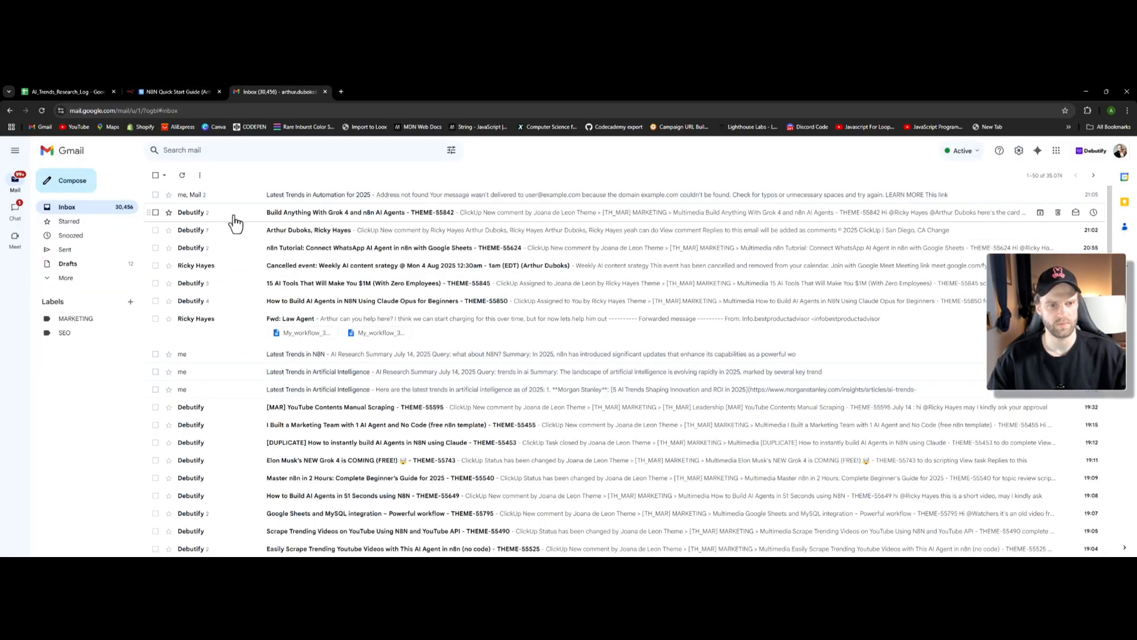
{"action": "key", "text": "ctrl+r"}
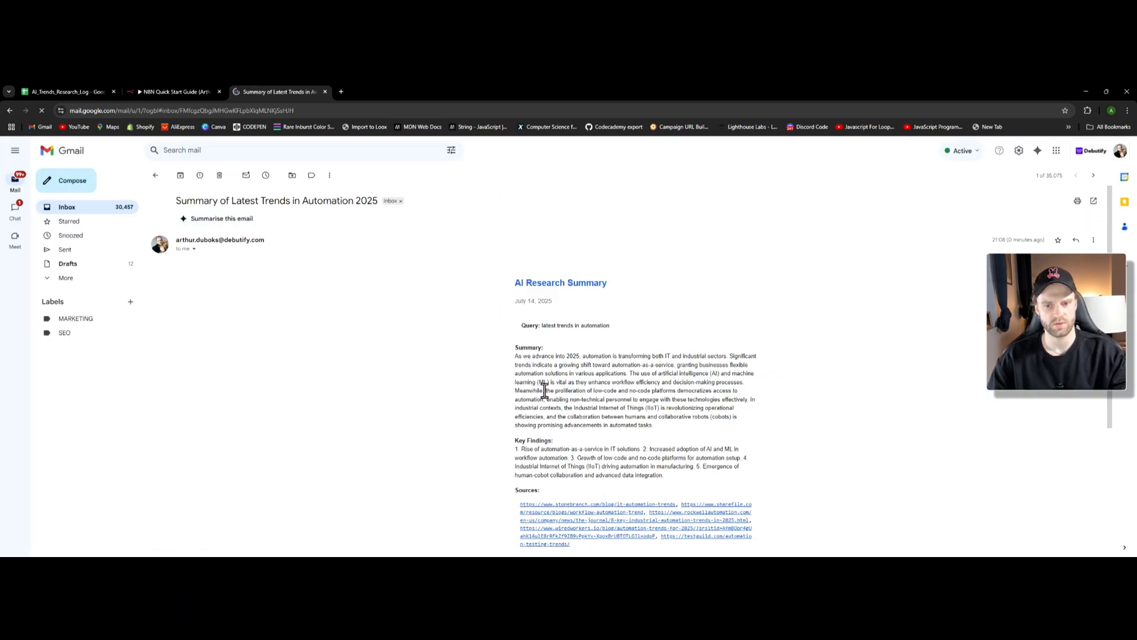
{"action": "scroll", "coordinate": [563, 391], "scroll_direction": "down", "scroll_amount": 2}
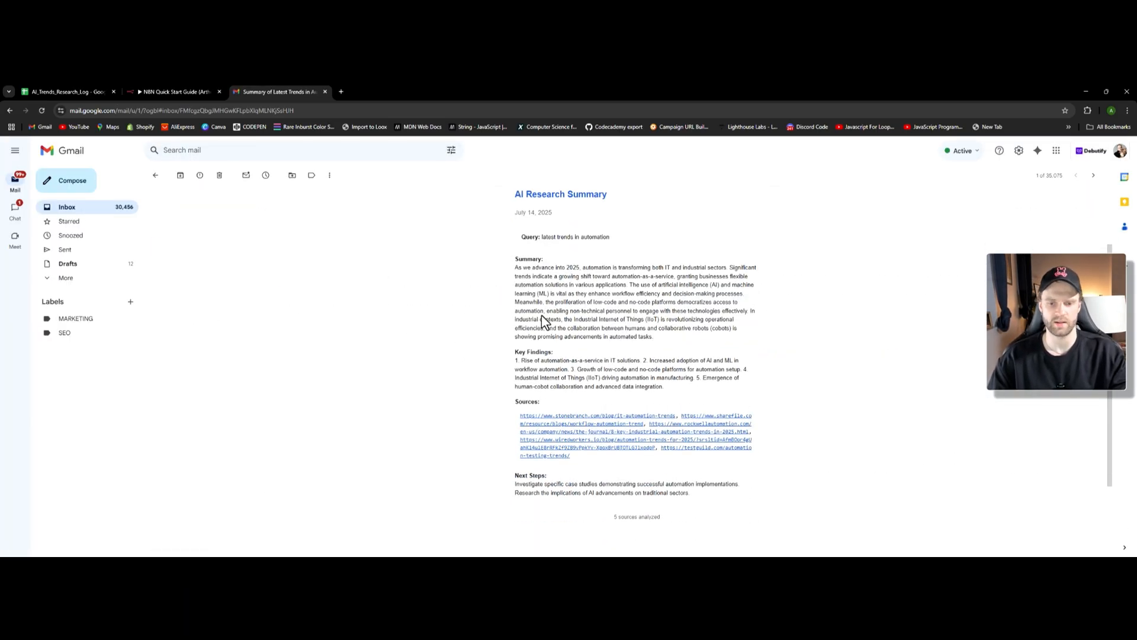
{"action": "scroll", "coordinate": [540, 316], "scroll_direction": "up", "scroll_amount": 1}
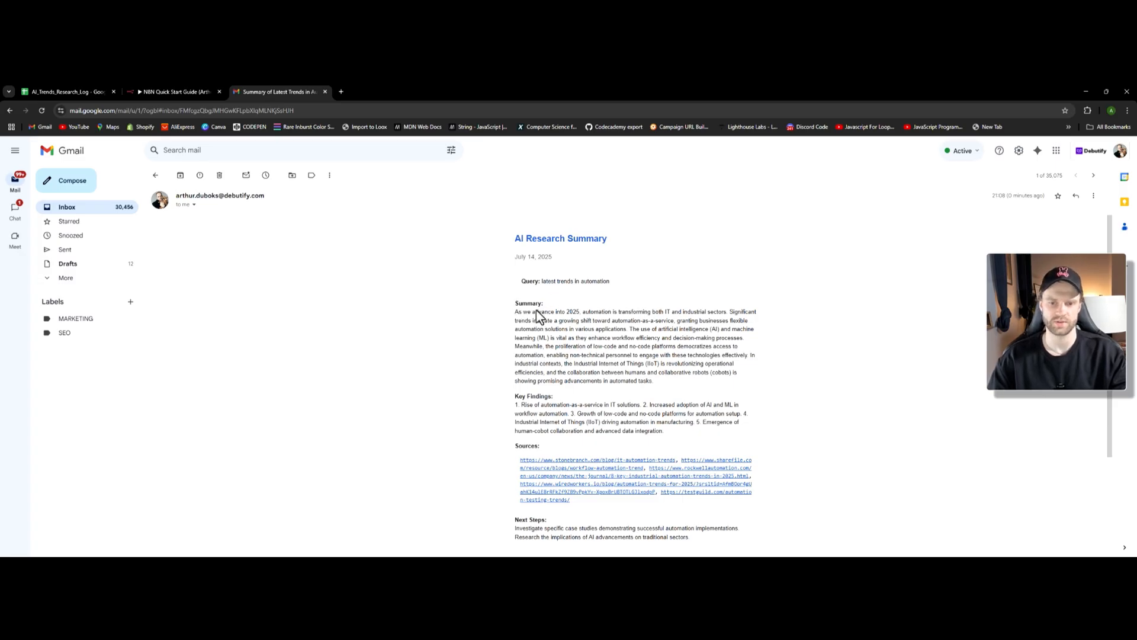
{"action": "left_click_drag", "start_coordinate": [516, 303], "coordinate": [565, 312]}
{"action": "scroll", "coordinate": [592, 350], "scroll_direction": "down", "scroll_amount": 2}
{"action": "left_click", "coordinate": [592, 356]}
{"action": "scroll", "coordinate": [563, 333], "scroll_direction": "down", "scroll_amount": 2}
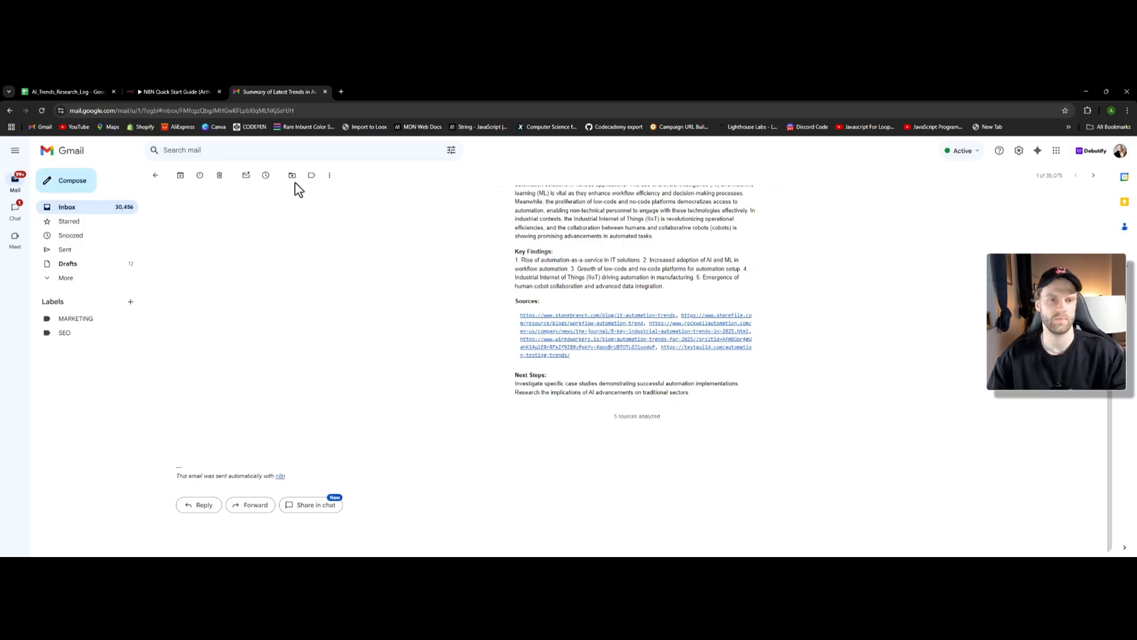
- Close the Gmail tab and review the AI Agent's output confirming the sheet log and email
{"action": "key", "text": "ctrl+w"}
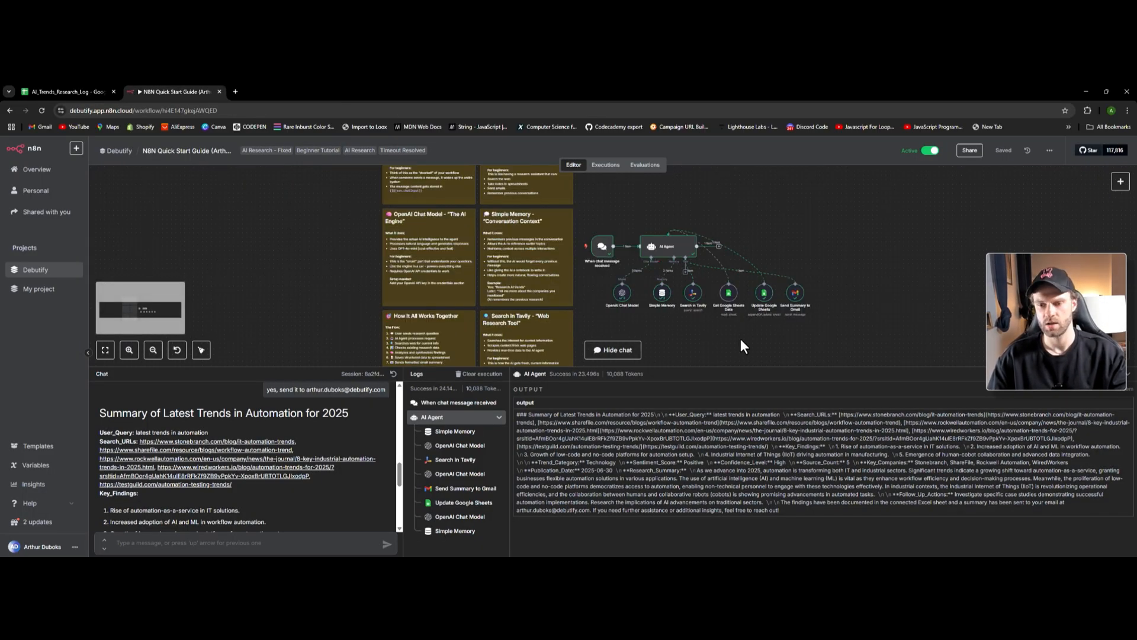
{"action": "scroll", "coordinate": [726, 346], "scroll_direction": "down", "scroll_amount": 1}
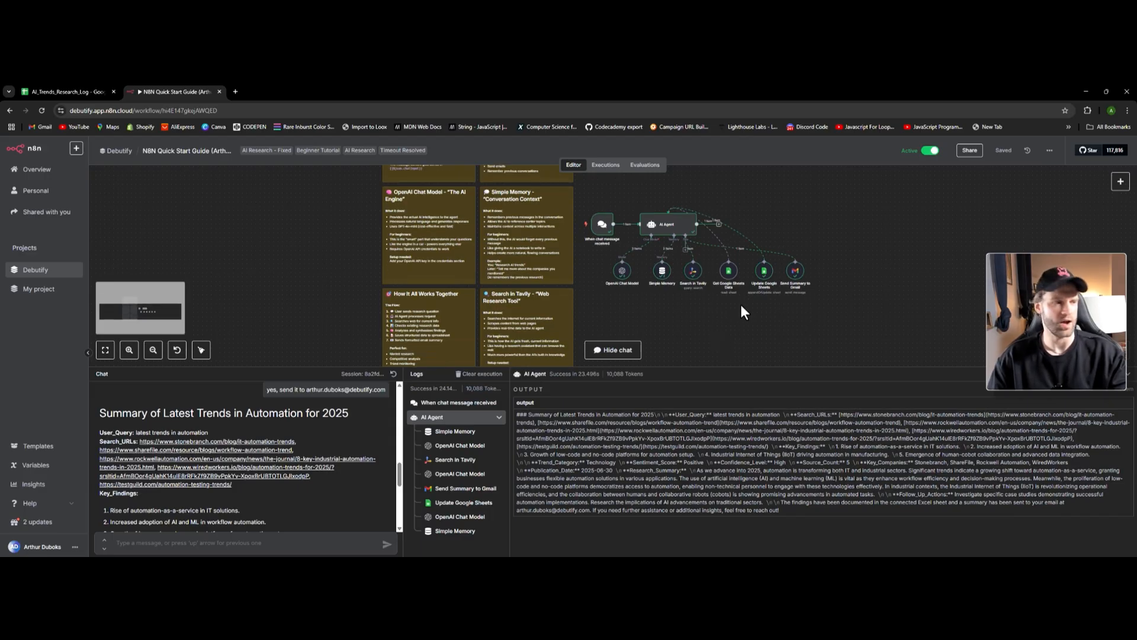